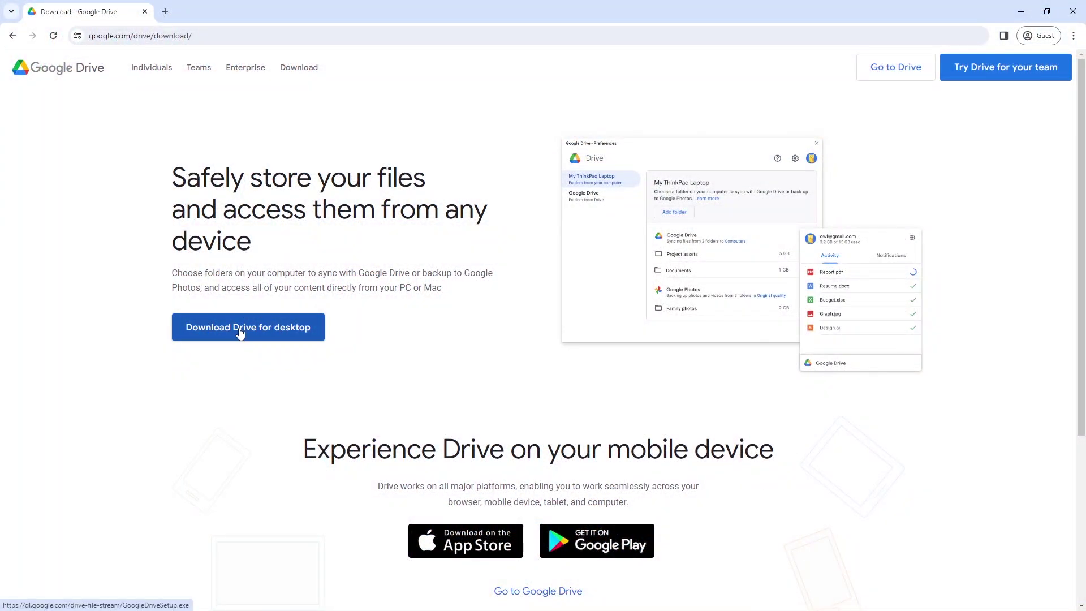
- Download the Google Drive for desktop installer and run GoogleDriveSetup.exe from Chrome's download history
click(239, 332)
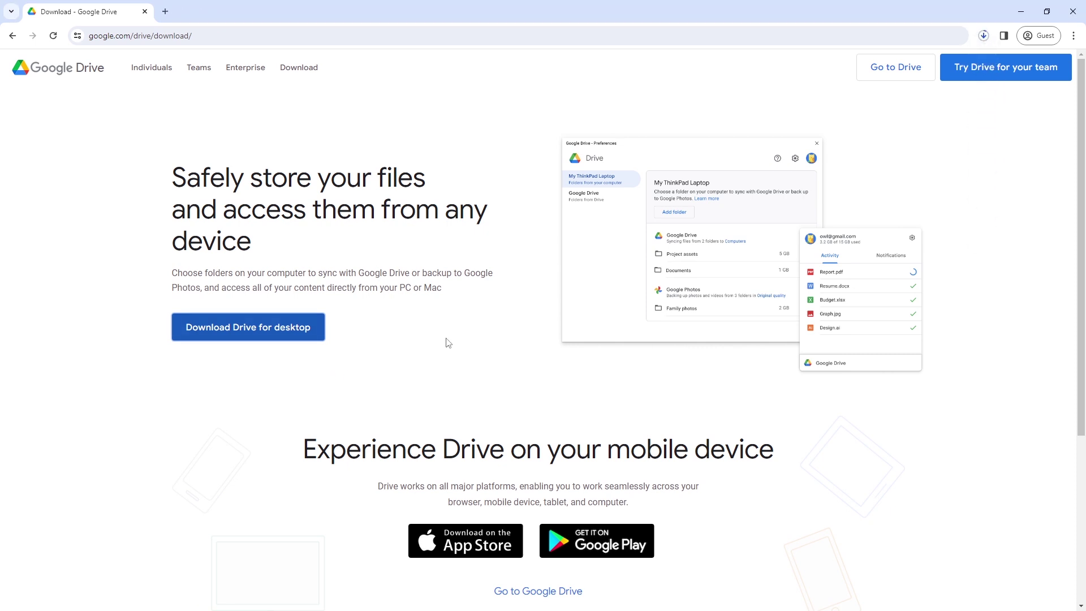
click(983, 35)
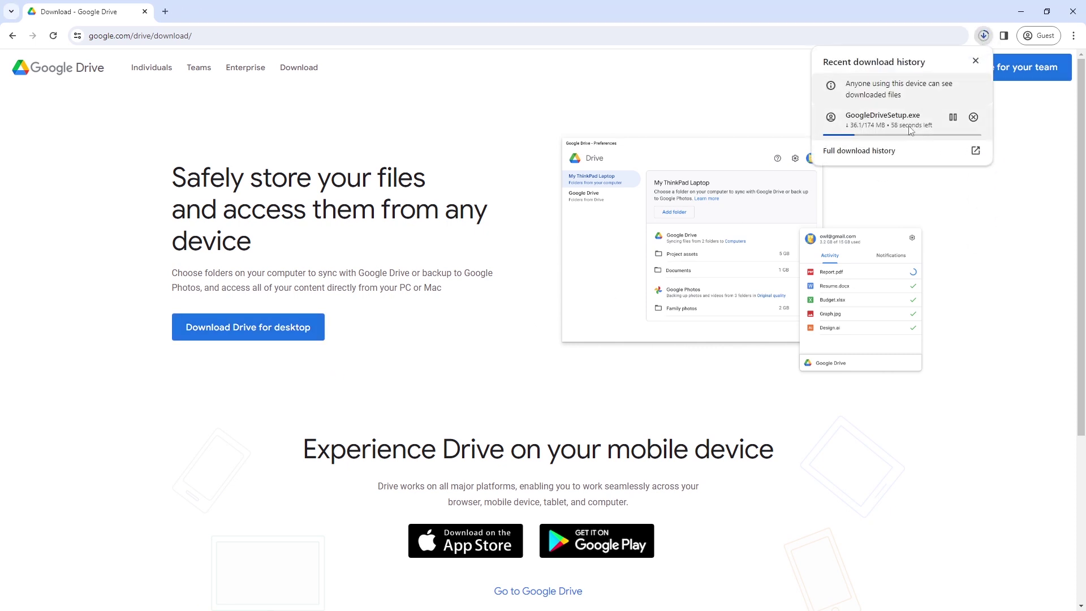
click(886, 156)
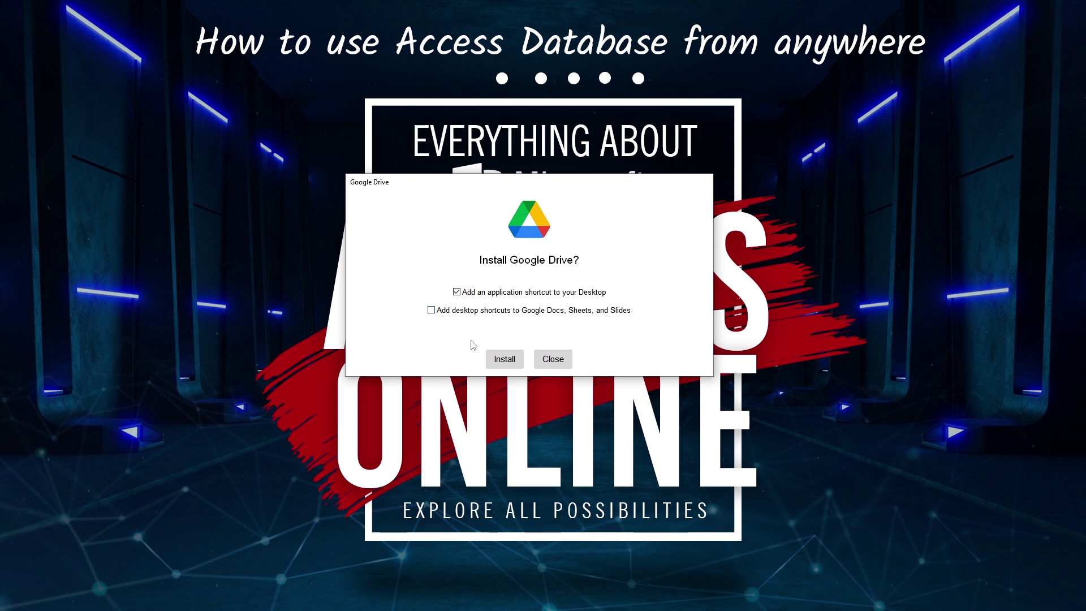
- Install Google Drive for desktop, launch it and sign in to a Google account
click(496, 364)
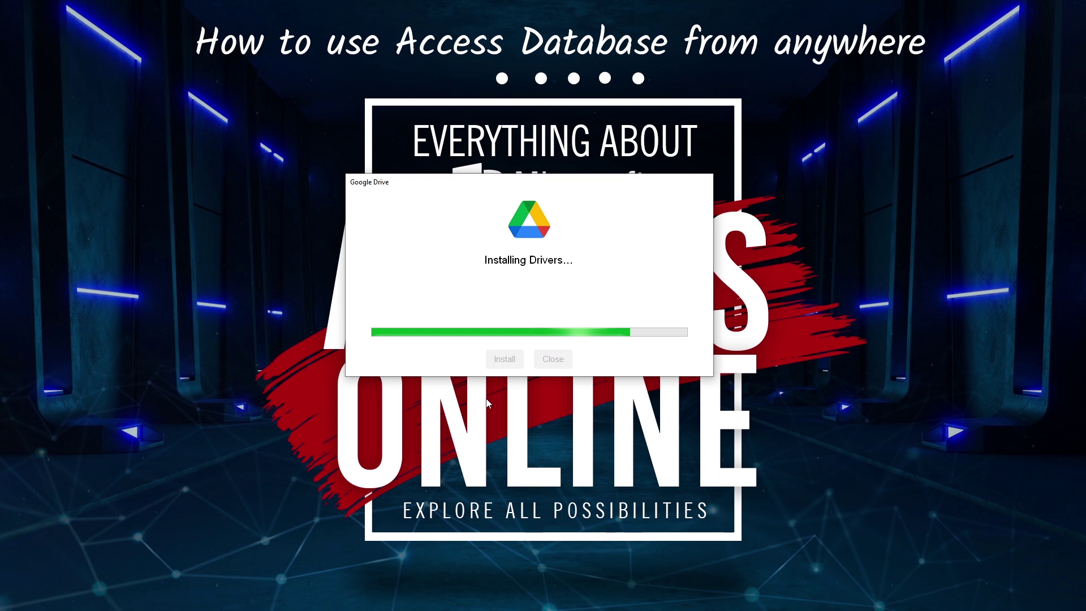
click(508, 359)
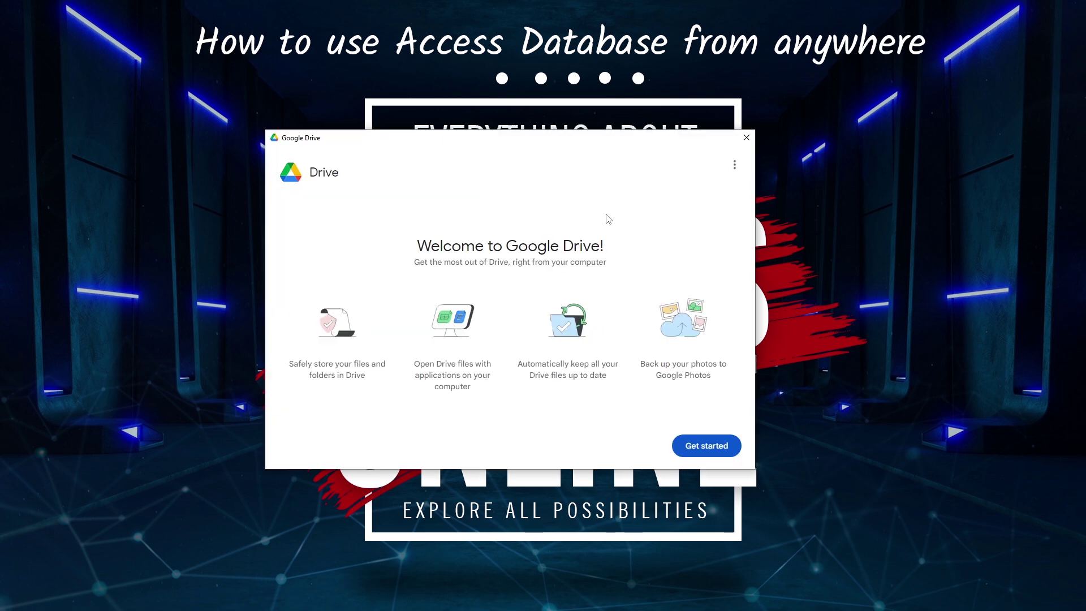
click(707, 446)
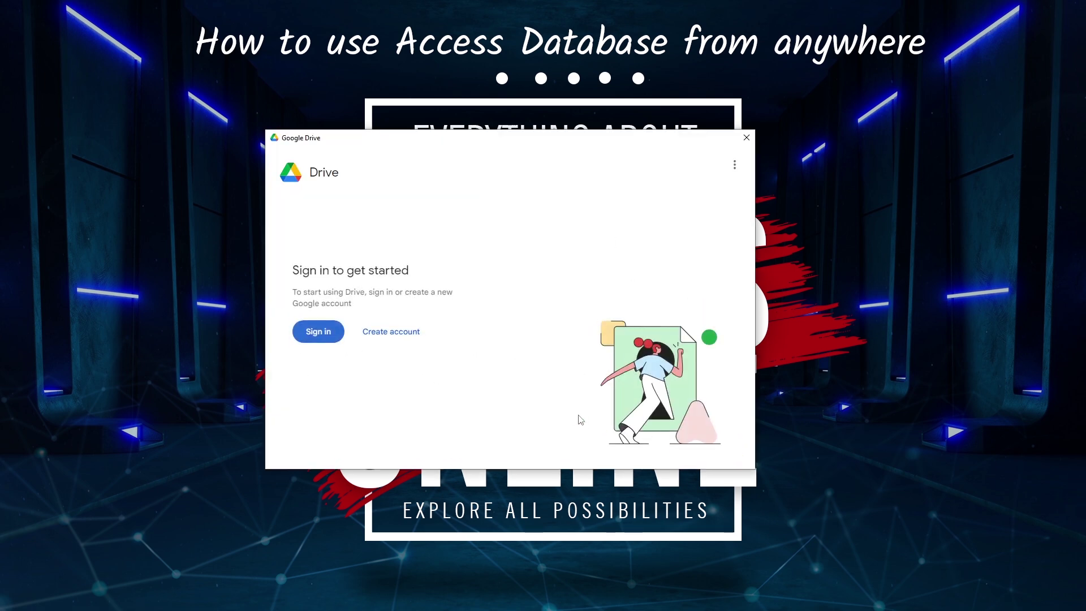
click(330, 338)
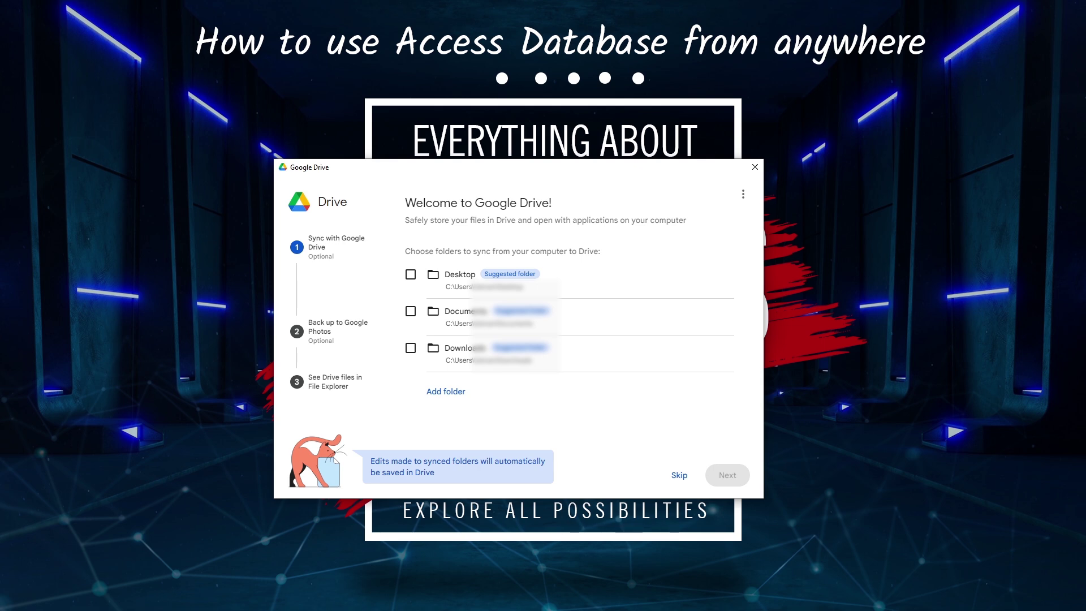
- Sync the GShared folder, skip photo backup, finish setup and open Google Drive (G:)
click(447, 391)
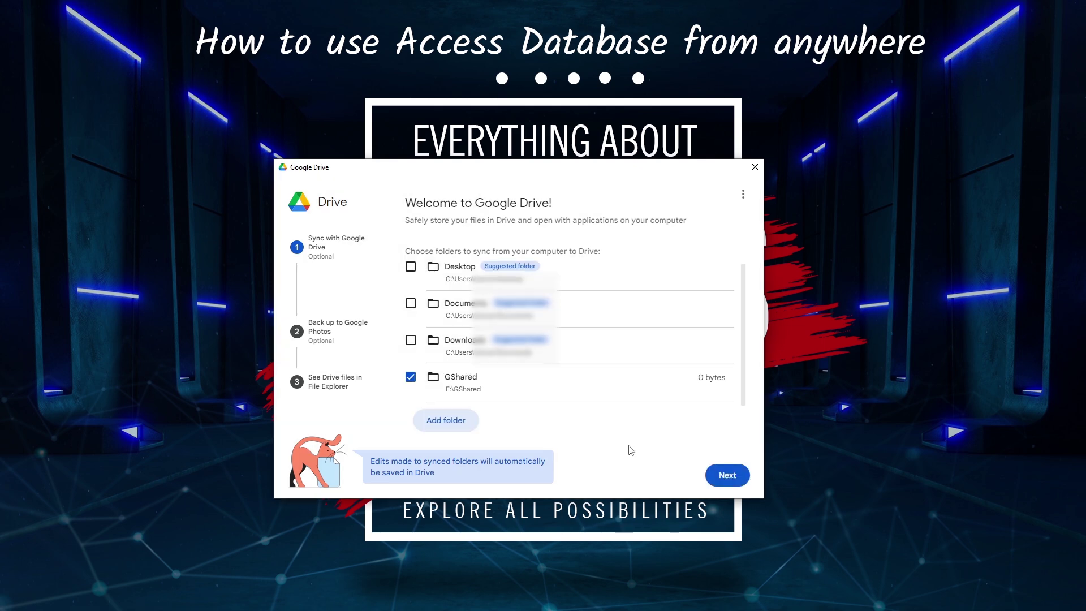
click(726, 476)
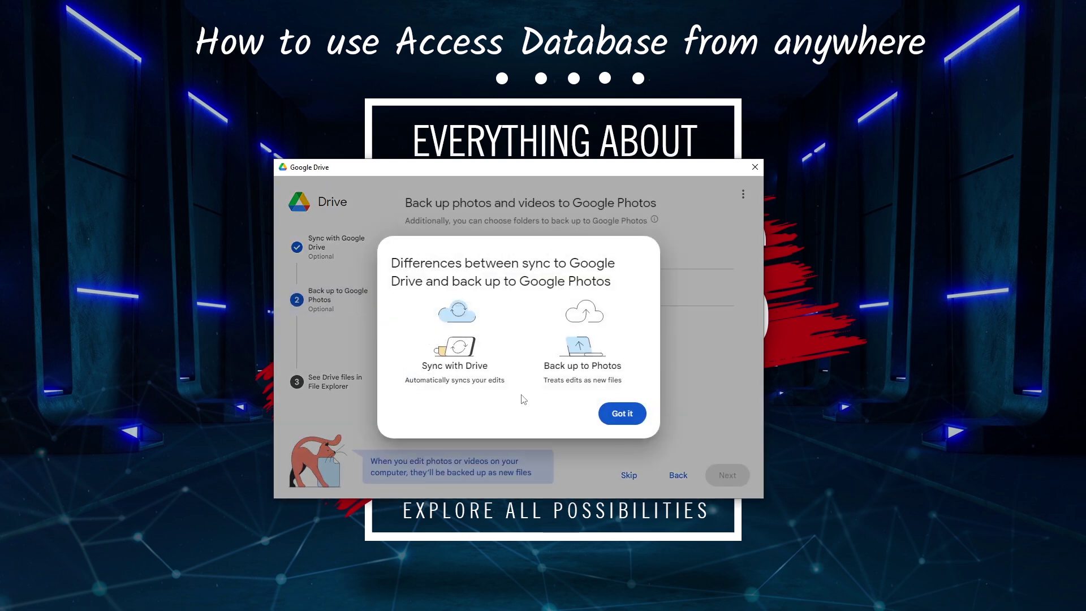
click(622, 414)
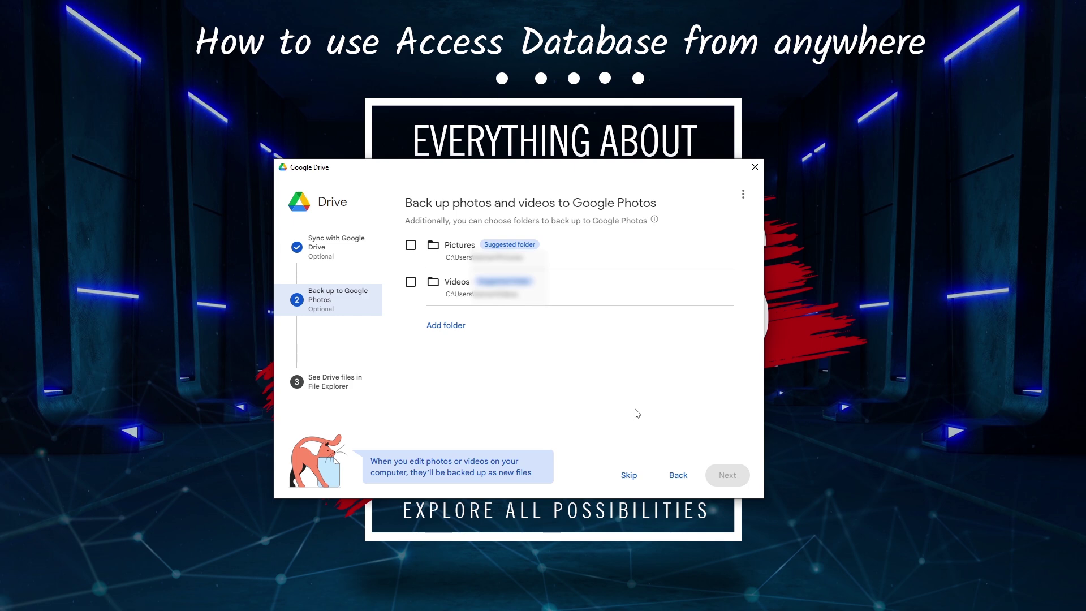
click(628, 475)
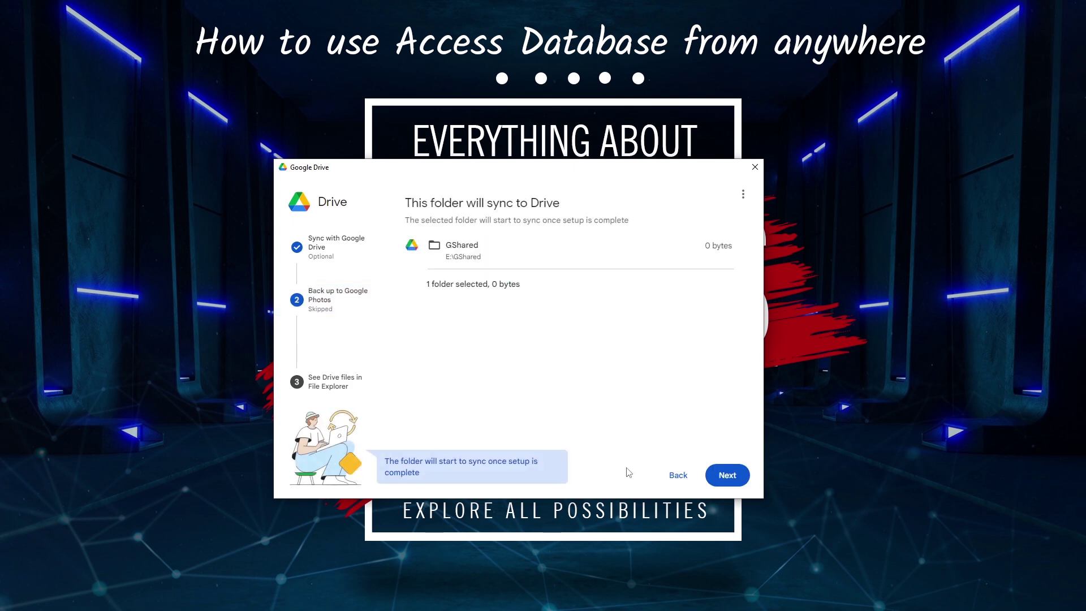
click(732, 479)
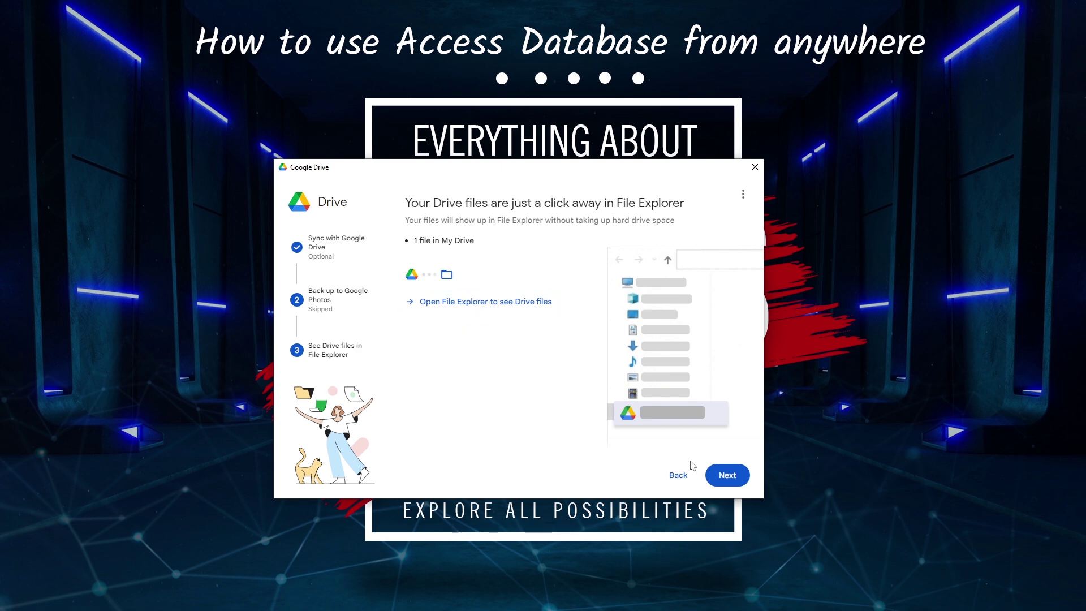
click(727, 475)
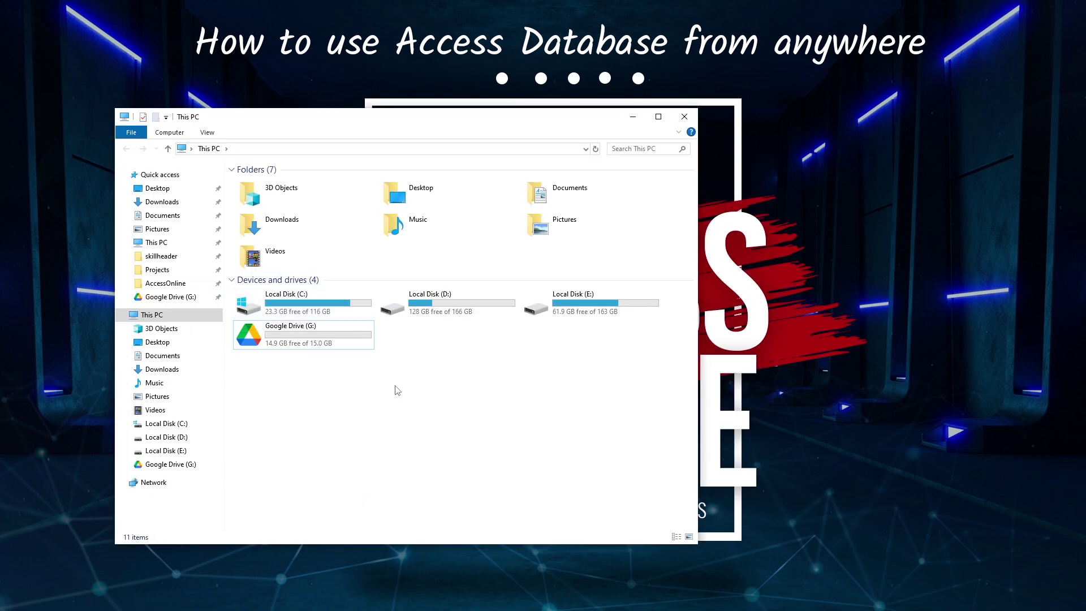
double_click(348, 334)
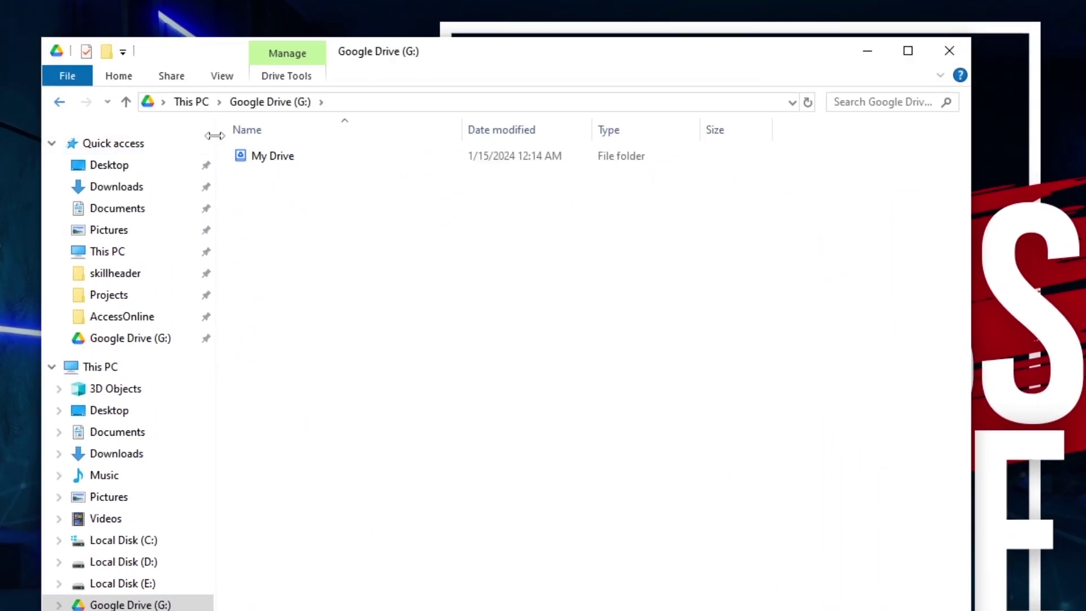
- Look inside My Drive, then go back and open BudgetProject from E:\GShared
double_click(294, 153)
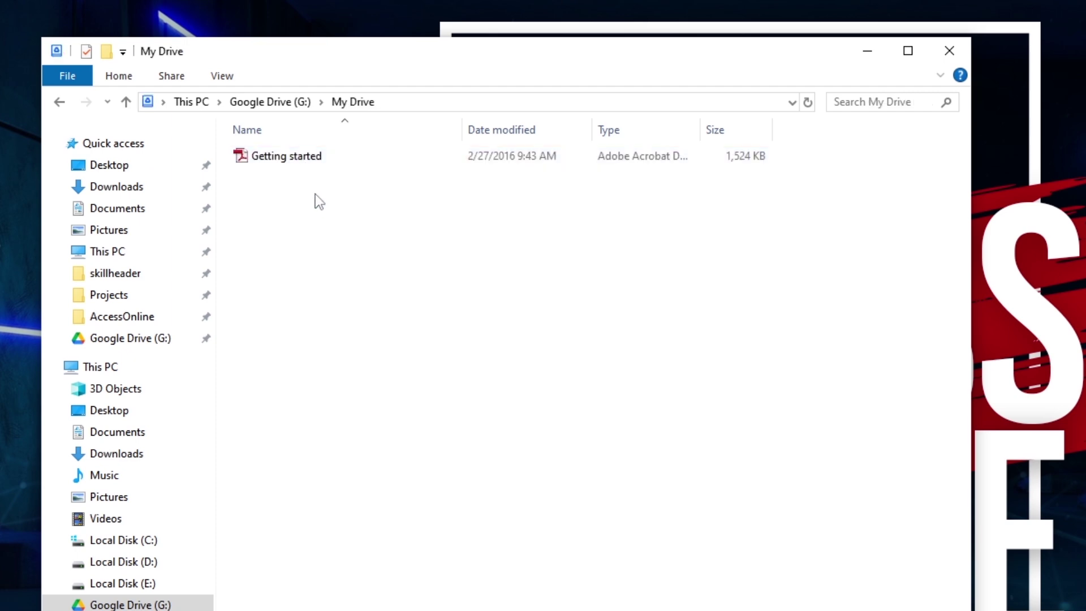
click(59, 101)
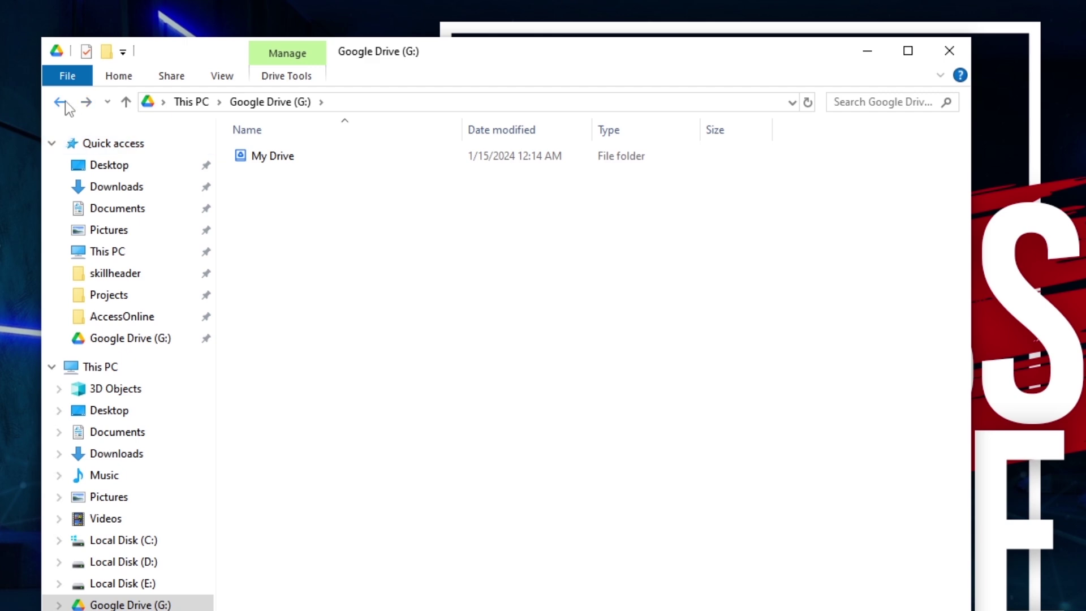
click(60, 101)
click(397, 439)
click(400, 394)
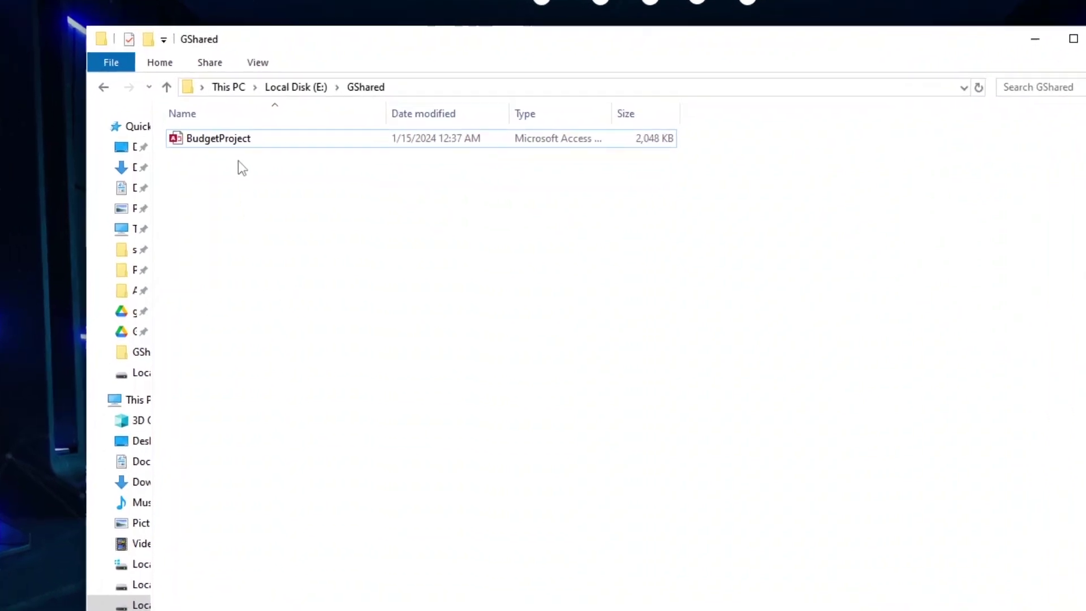
click(266, 162)
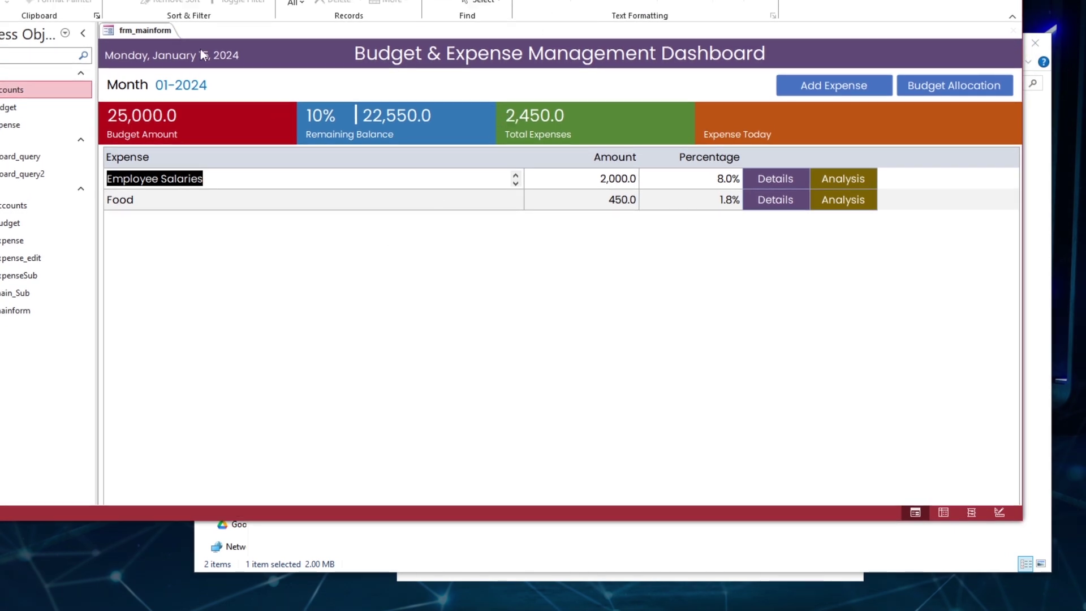
- Close the frm_mainform dashboard and select the tbl_expense and tbl_accounts tables
right_click(169, 30)
click(197, 53)
click(8, 126)
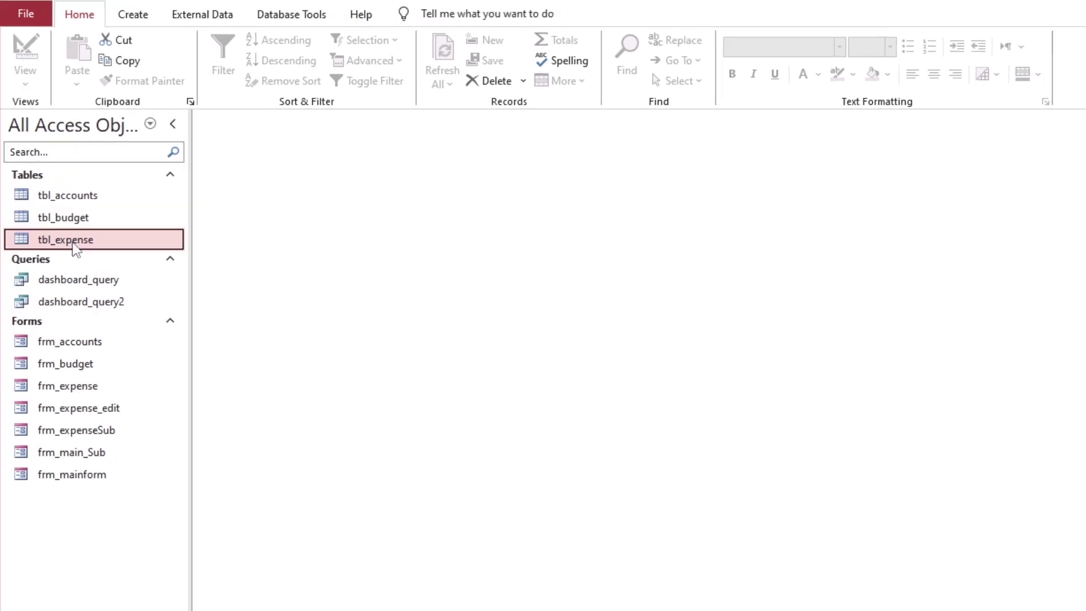
click(85, 196)
- Split the database, saving the back end as BudgetProject_be in GShared
click(266, 22)
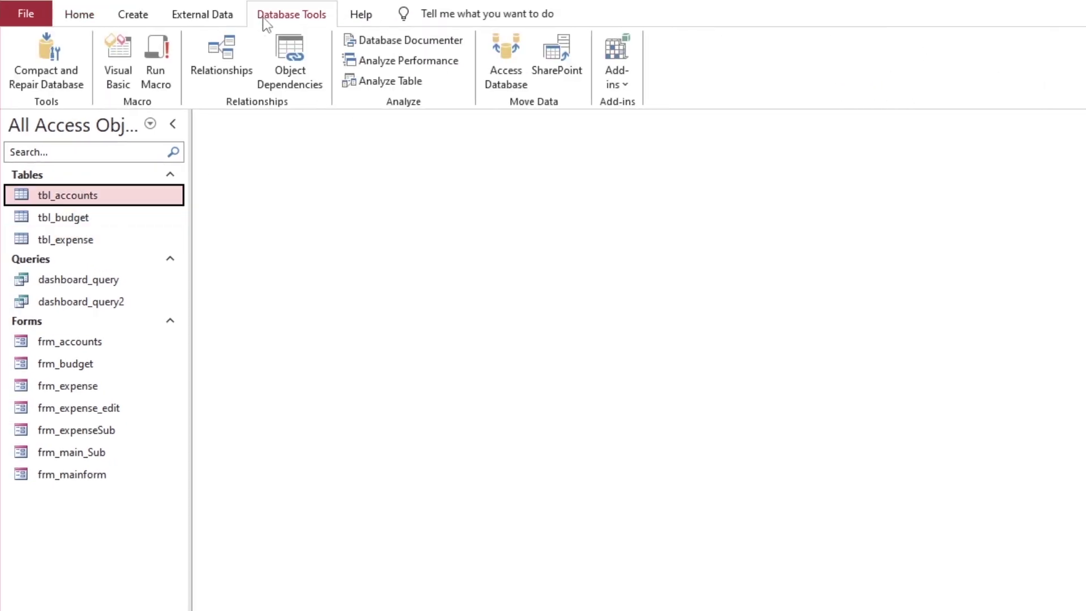
click(514, 69)
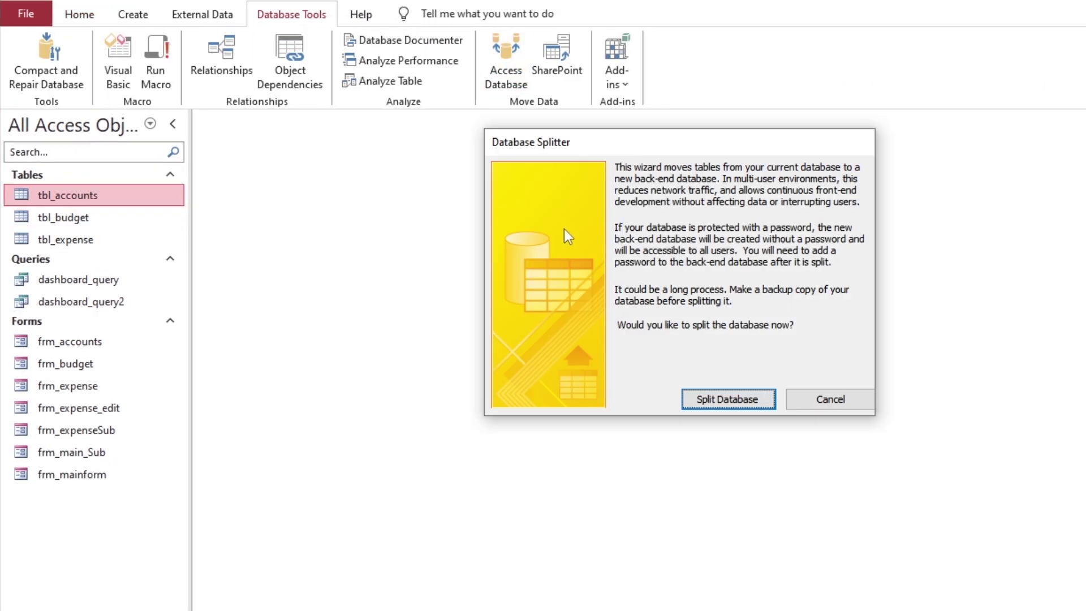
click(729, 400)
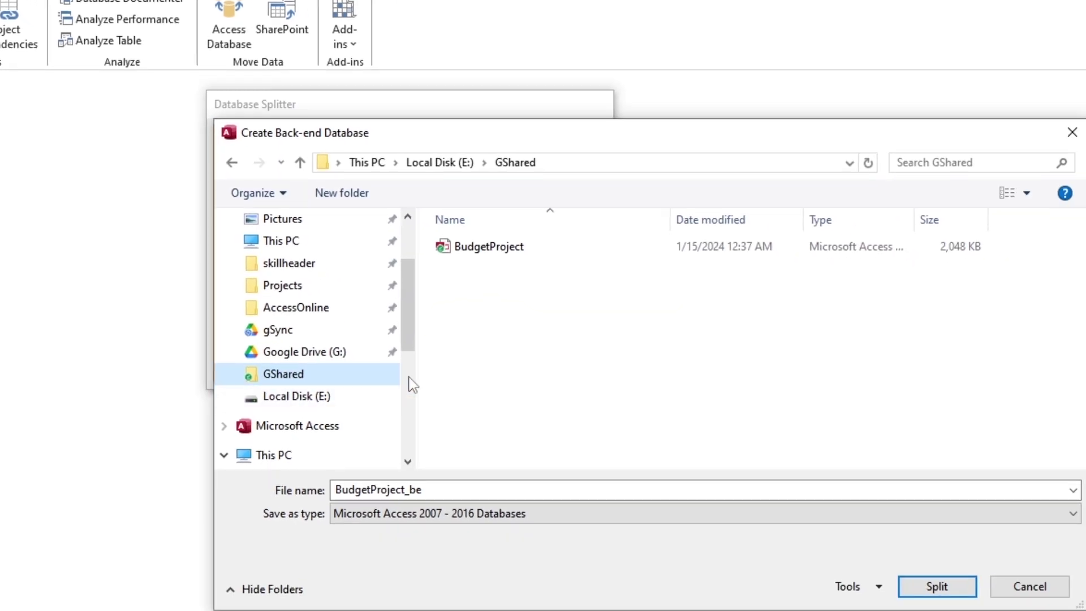
double_click(498, 487)
click(939, 585)
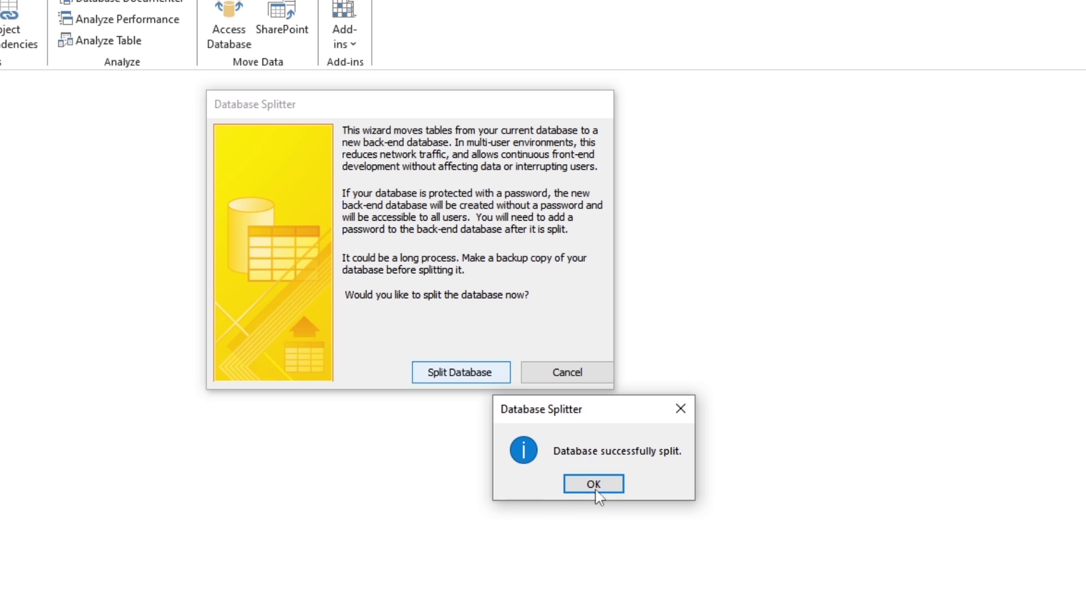
click(597, 483)
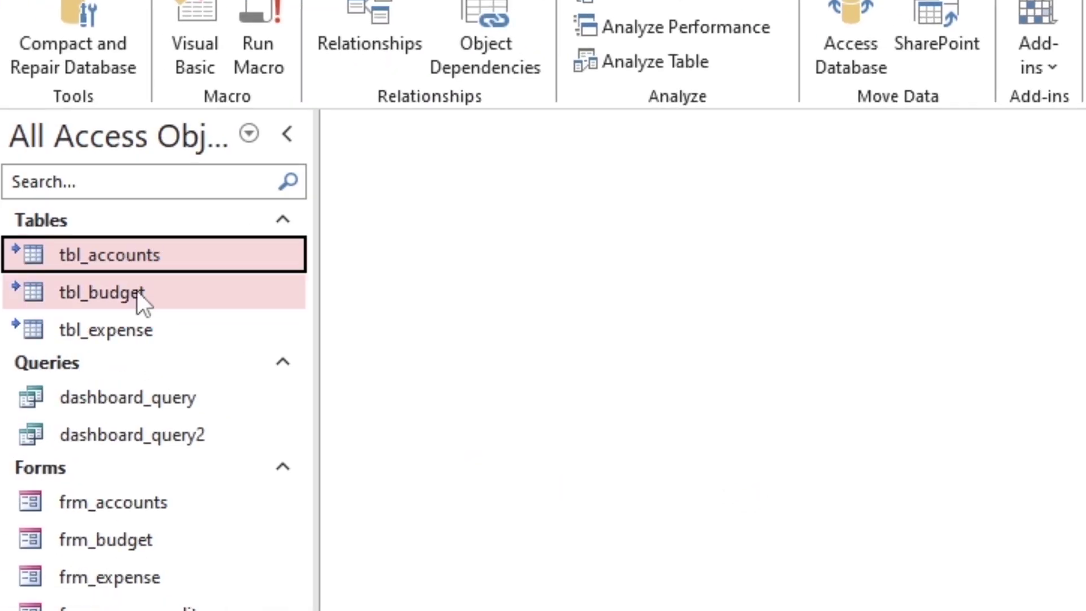
click(140, 316)
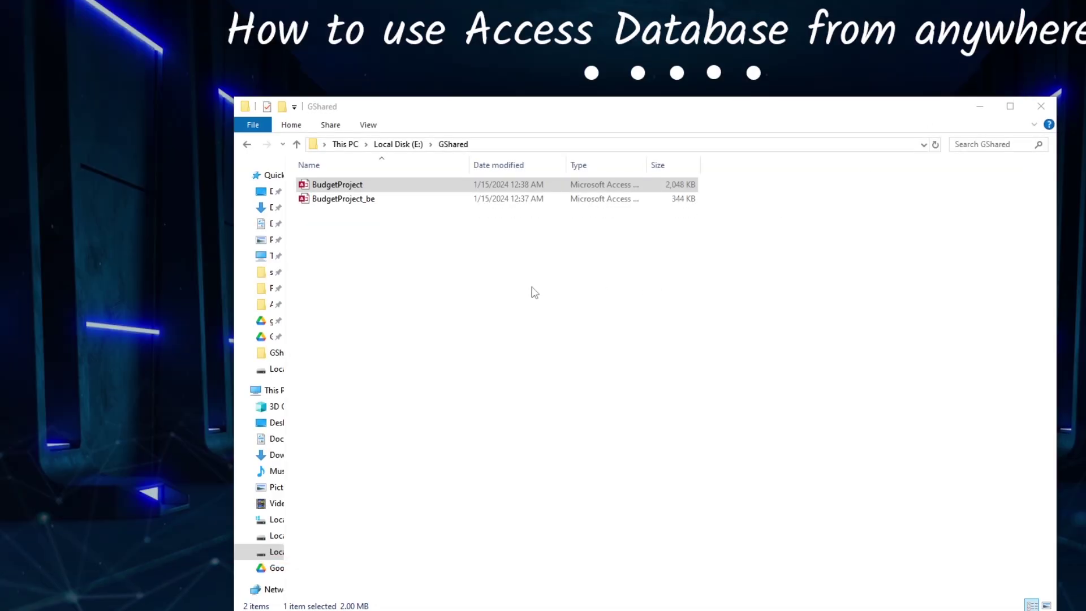
- Refresh GShared, then browse to Google Drive (G:) > Other computers > My Laptop > GShared
right_click(418, 264)
click(456, 319)
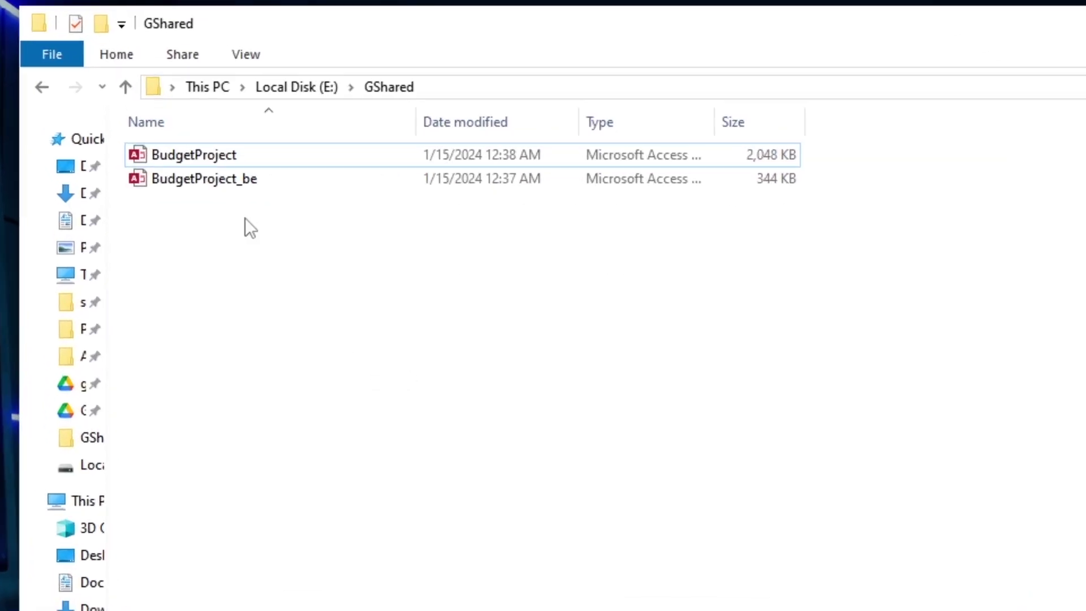
click(347, 182)
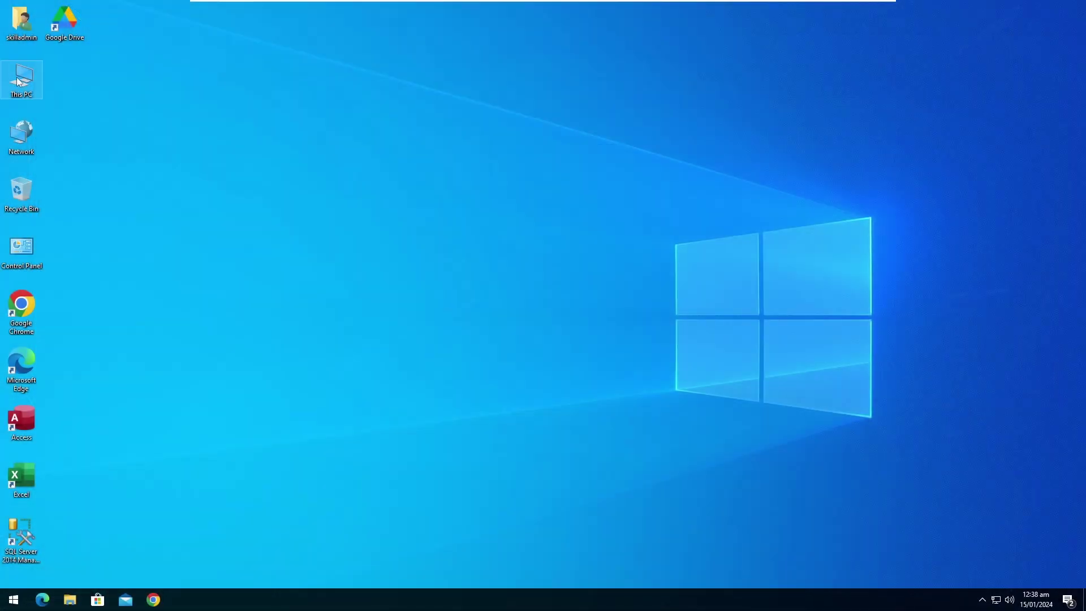
double_click(22, 79)
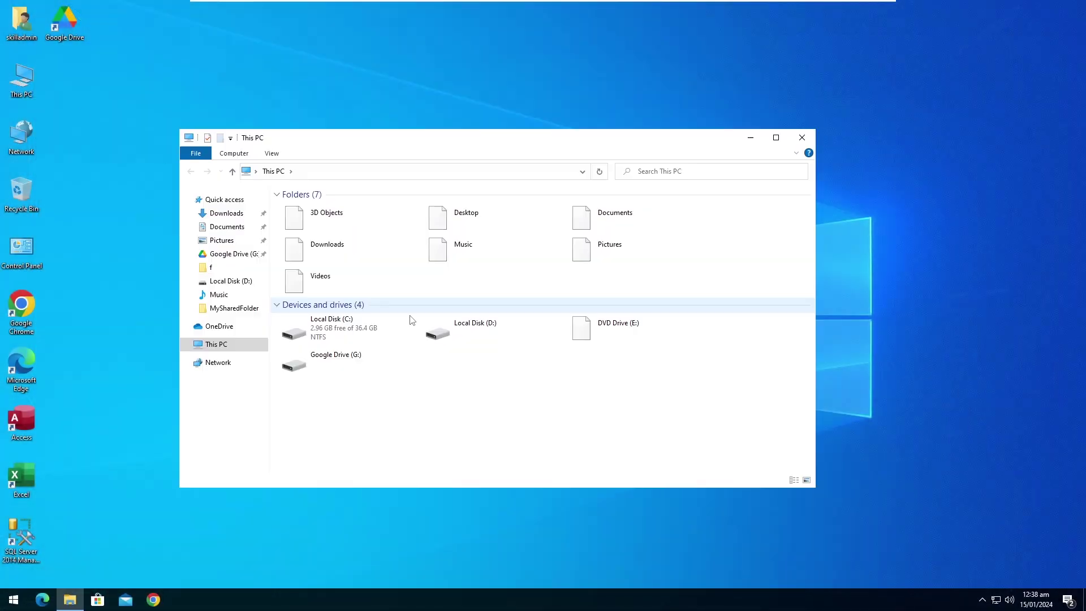
double_click(354, 362)
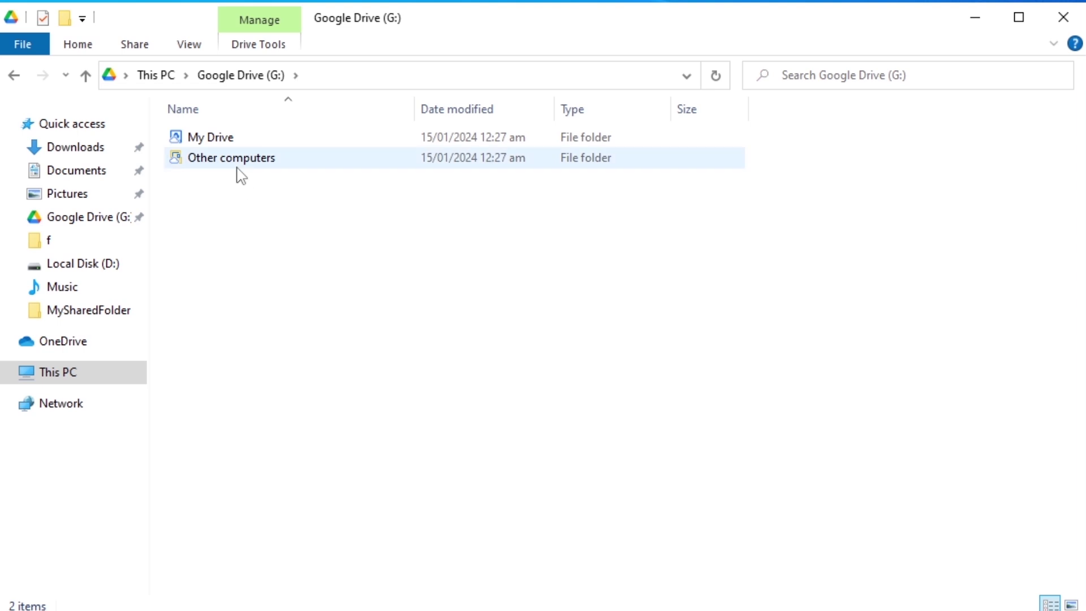
click(335, 213)
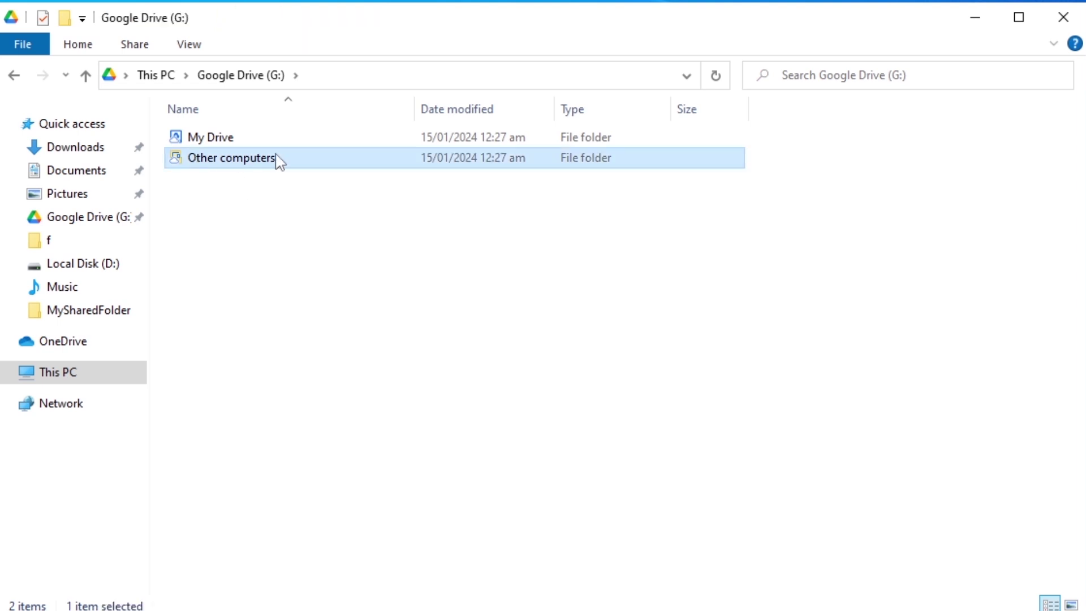
double_click(279, 160)
double_click(240, 142)
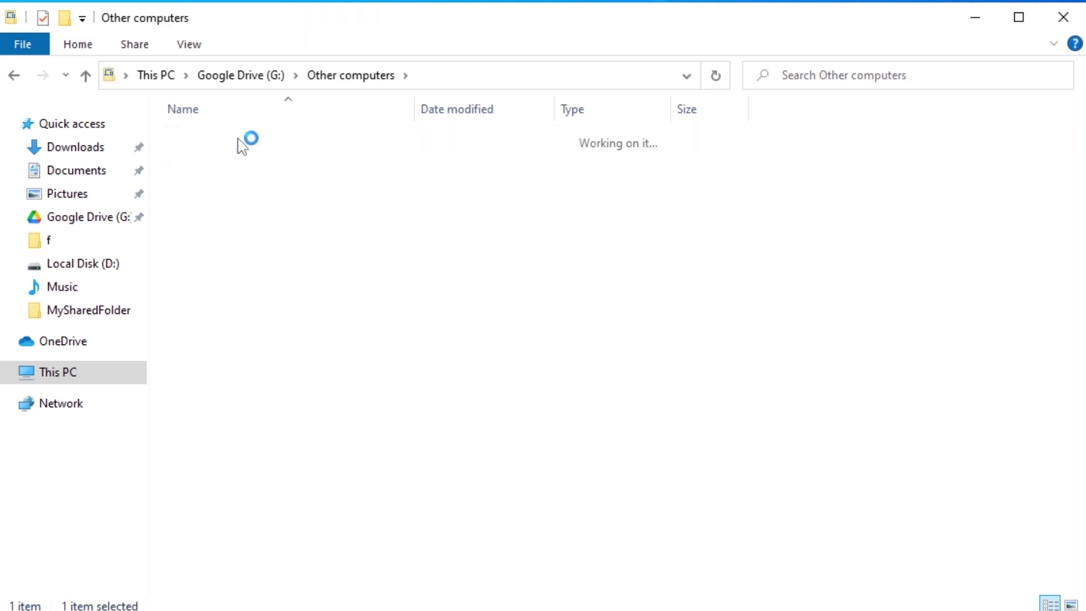
double_click(234, 141)
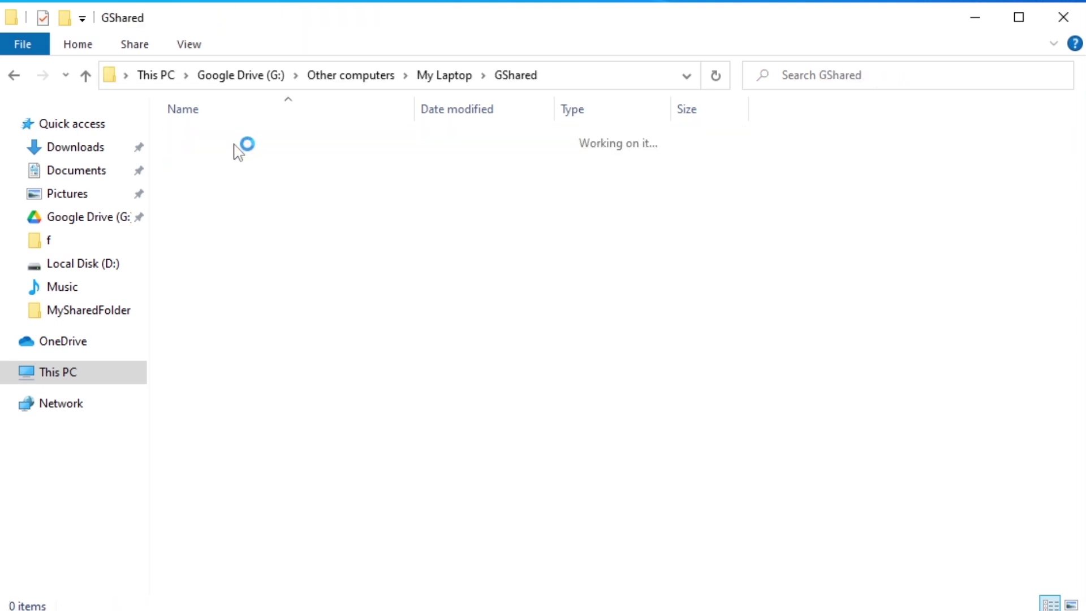
- Paste a copy of the BudgetProject front end onto the desktop
click(219, 159)
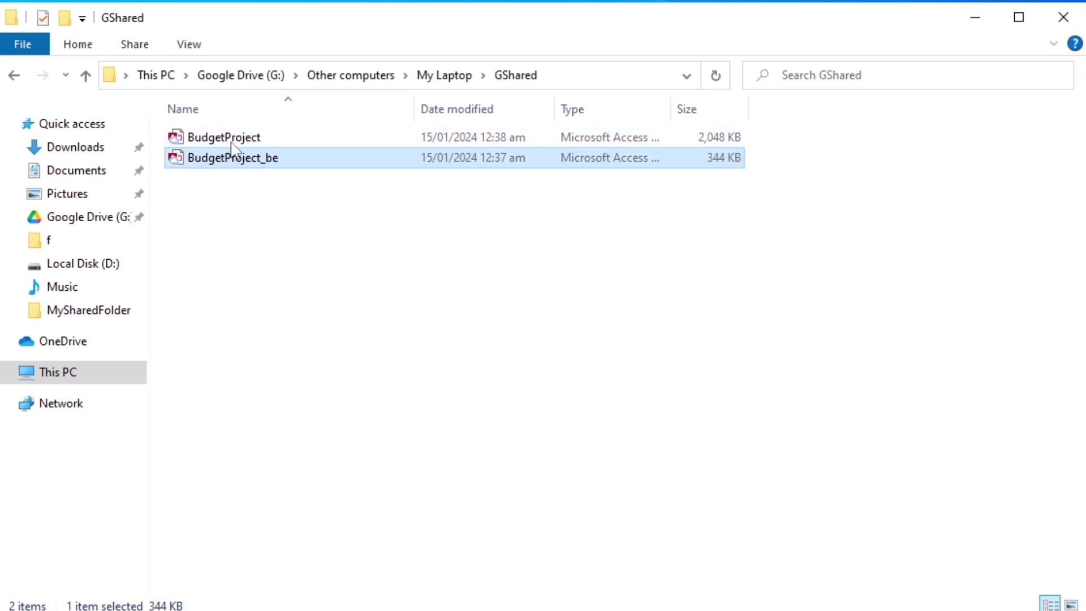
click(232, 142)
click(198, 140)
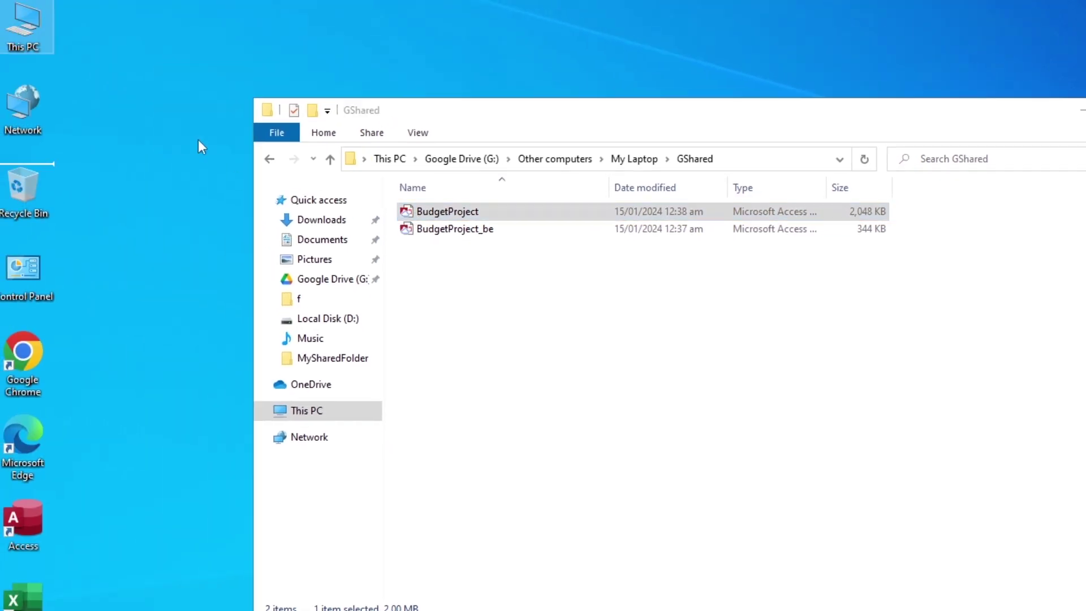
key(ctrl+v)
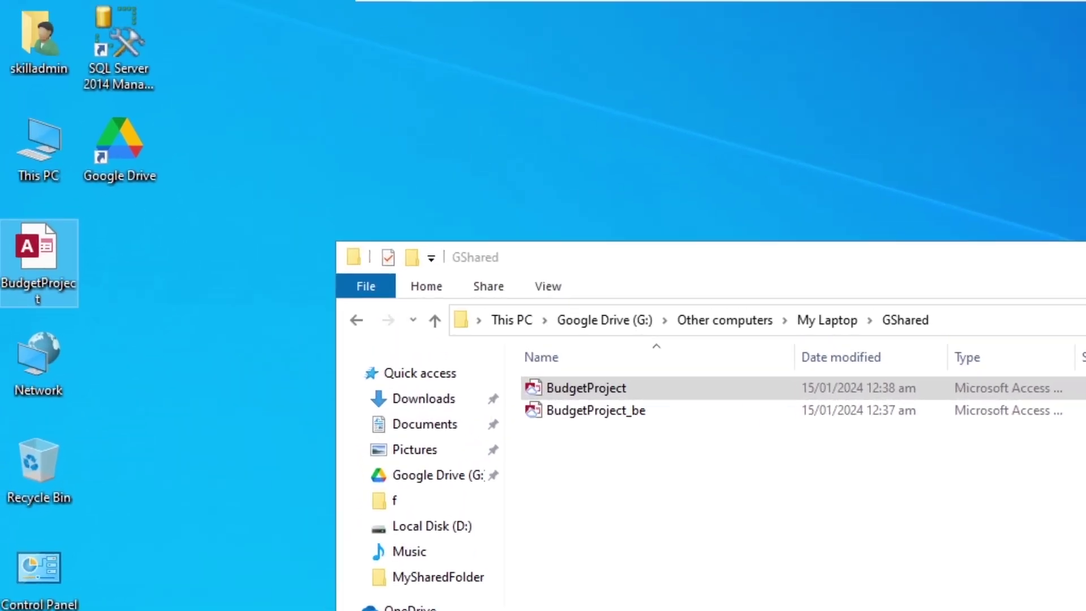
- Move the GShared window aside and check the BudgetProject copy on the desktop
click(599, 389)
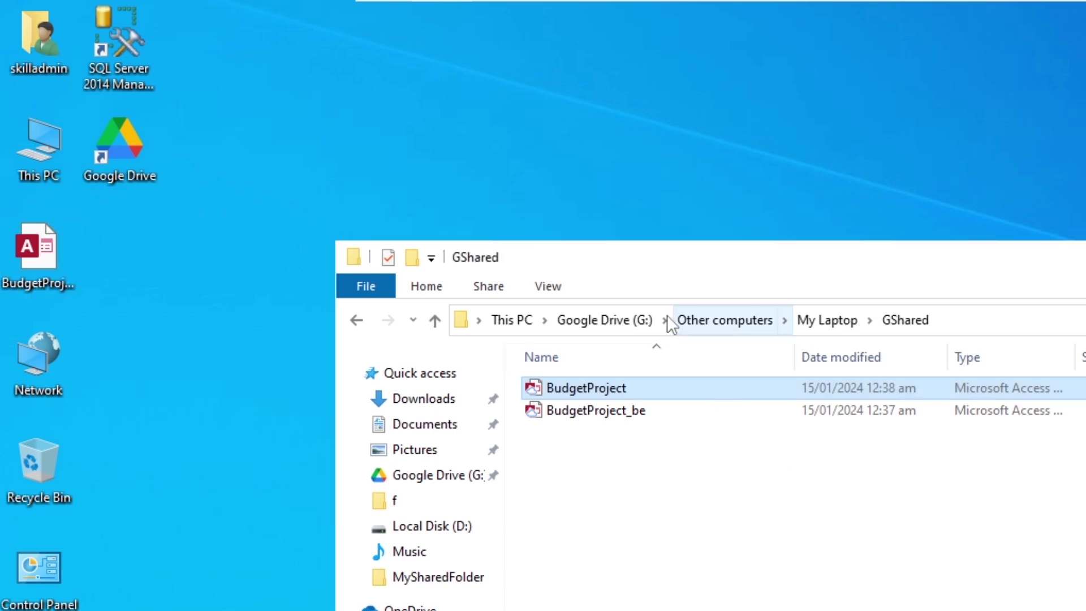
drag(651, 272, 921, 316)
click(23, 276)
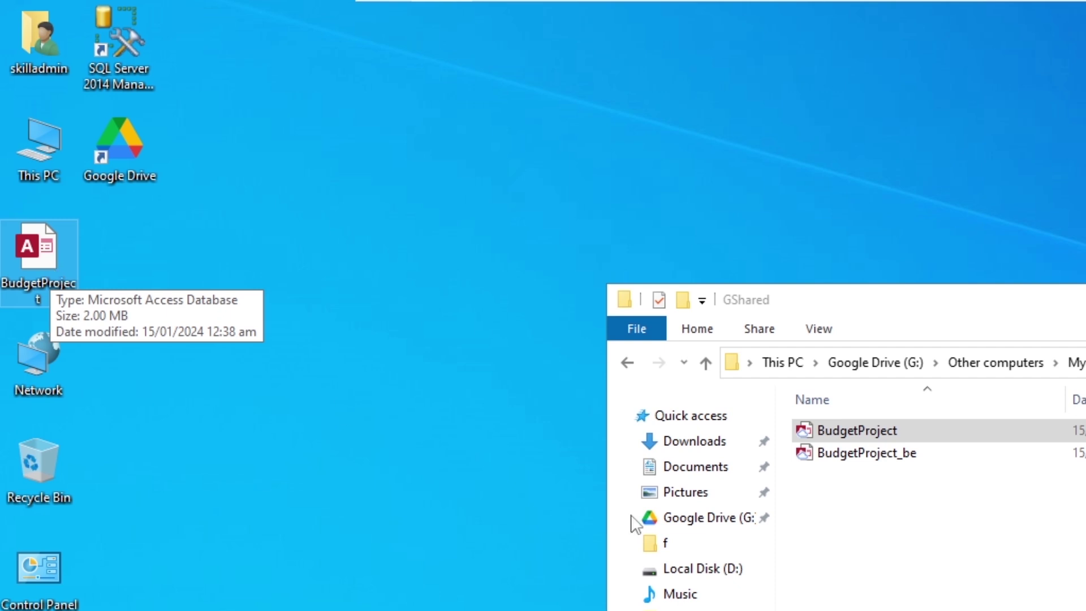
click(928, 535)
click(900, 458)
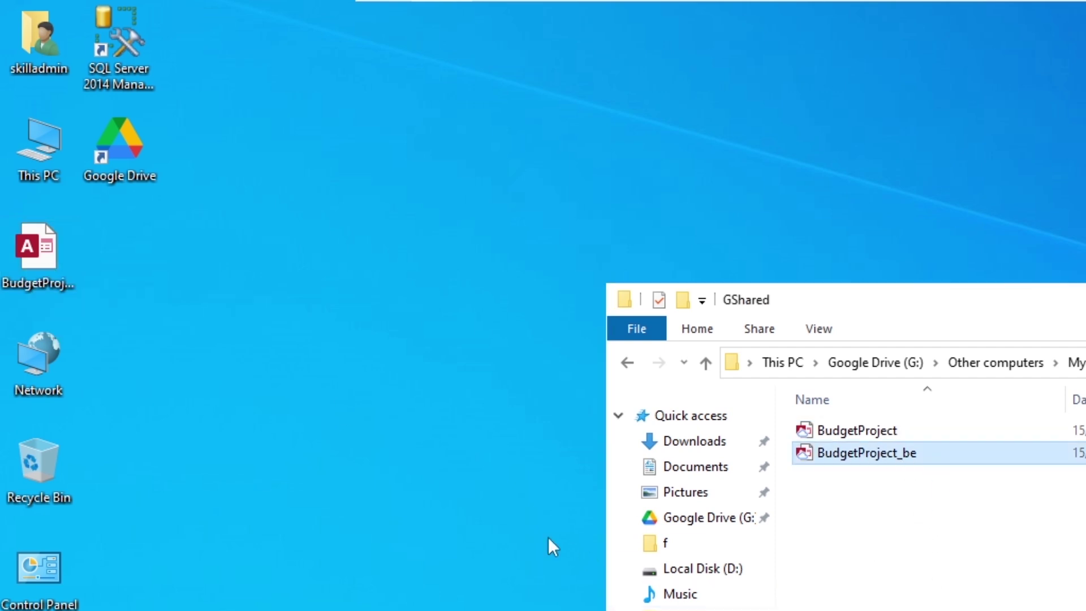
click(28, 259)
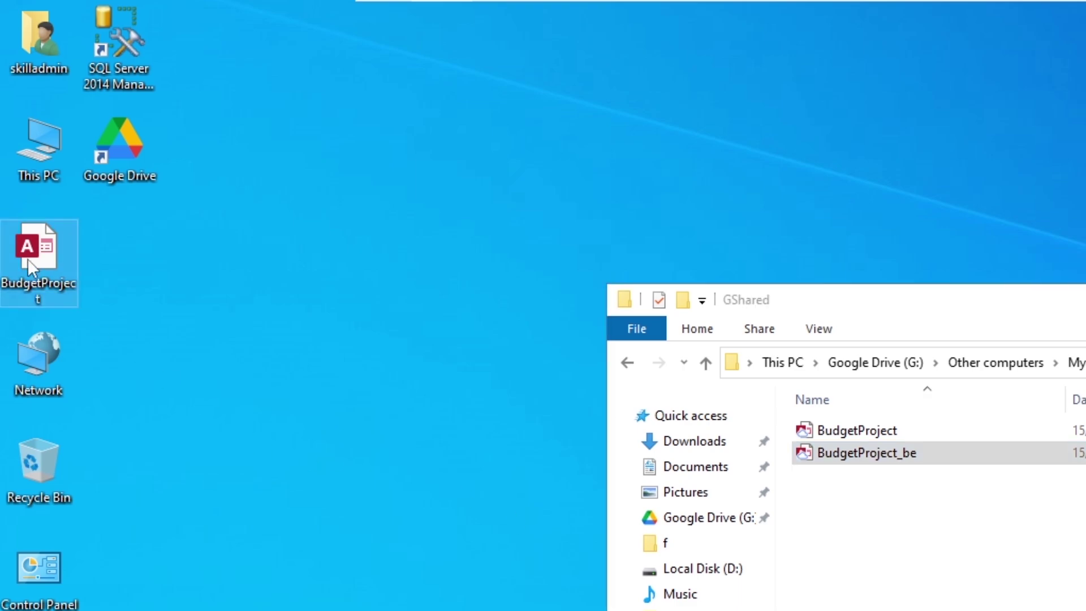
- Open the desktop BudgetProject copy, dismiss the network warning and enable content
right_click(29, 259)
click(63, 274)
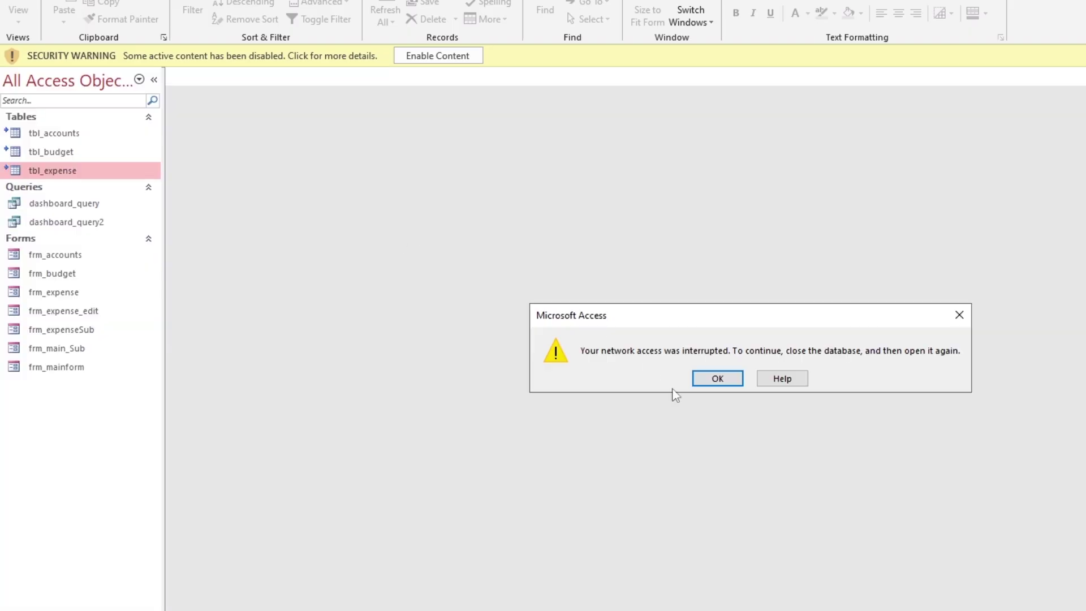
click(718, 379)
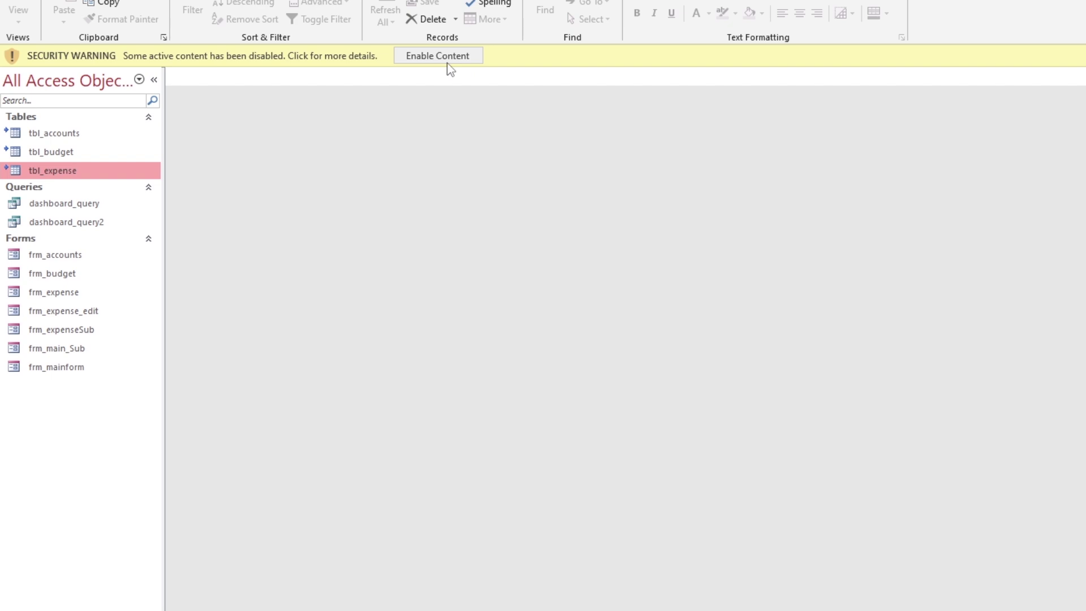
click(438, 56)
- Select all three linked tables and open the Linked Table Manager
click(53, 133)
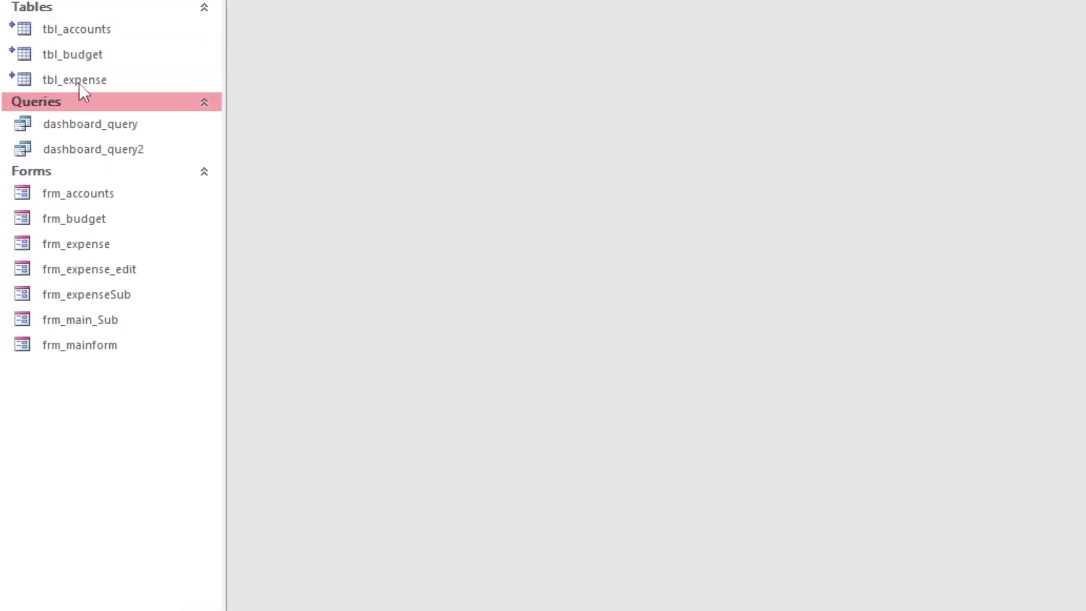
click(23, 186)
mouse_move(94, 29)
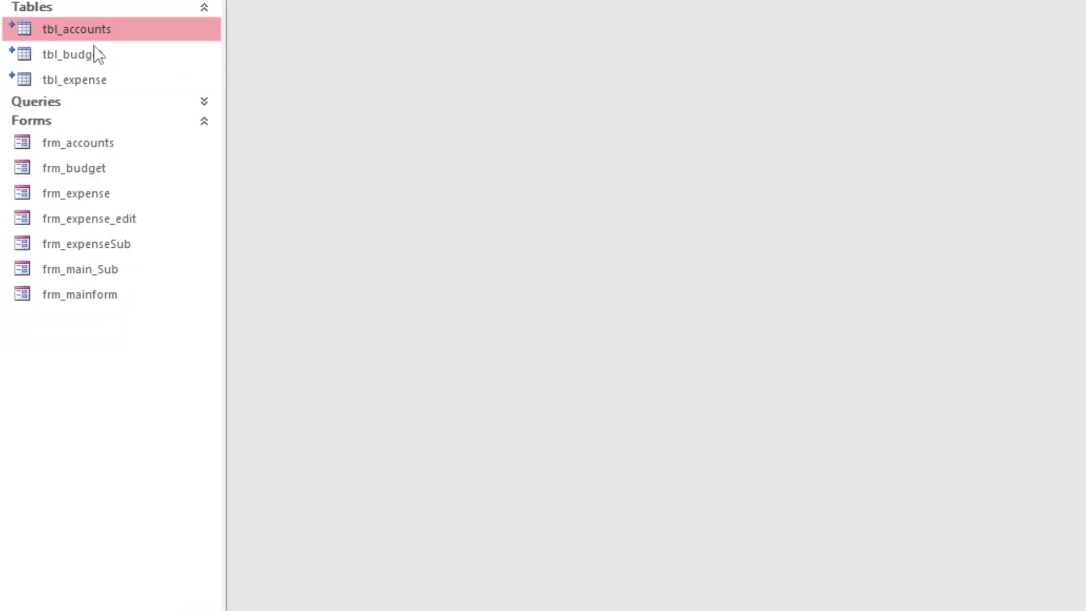
shift+click(105, 80)
right_click(99, 34)
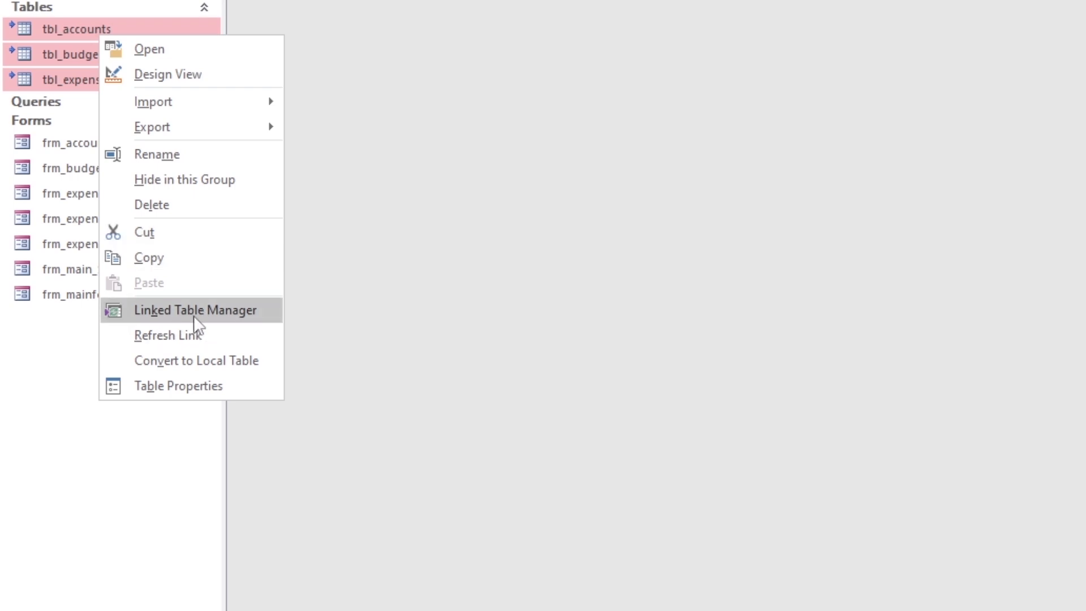
click(193, 315)
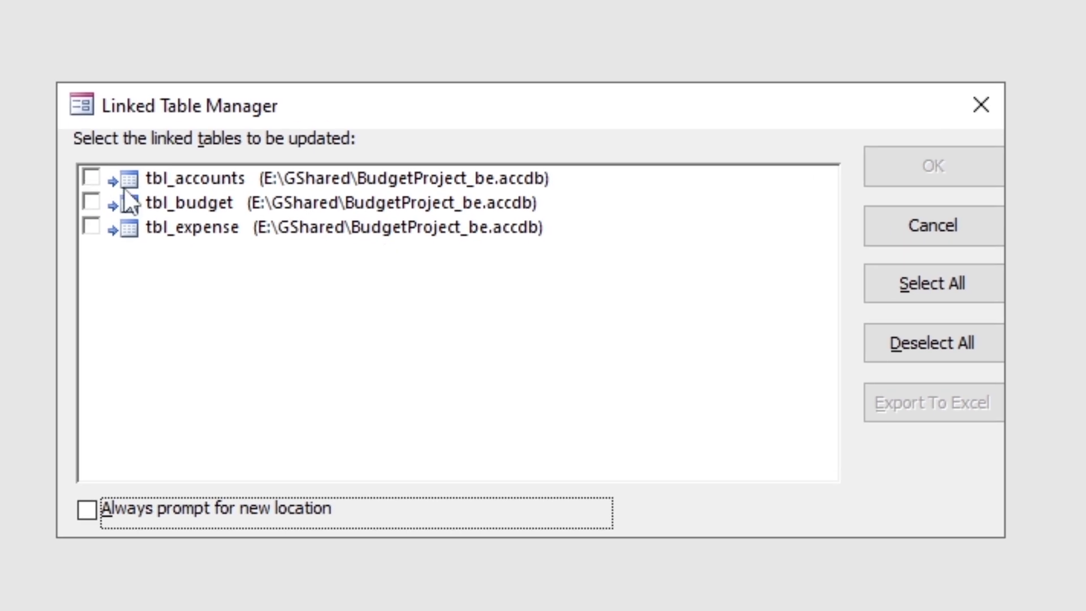
- Relink all tables to BudgetProject_be in G:\Other computers\My Laptop\GShared
click(748, 235)
click(89, 513)
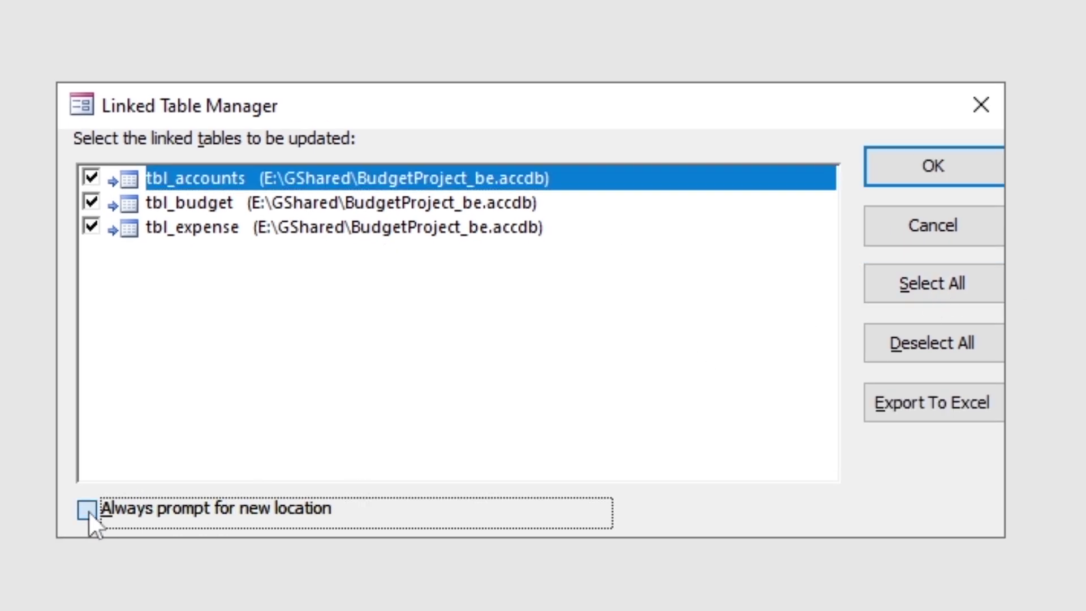
click(908, 183)
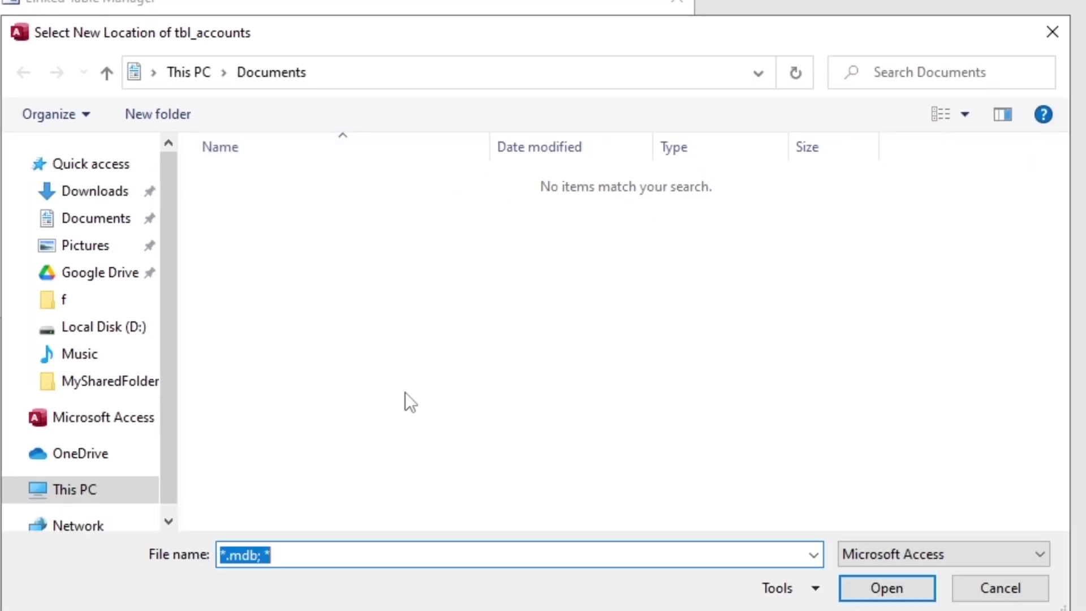
click(105, 278)
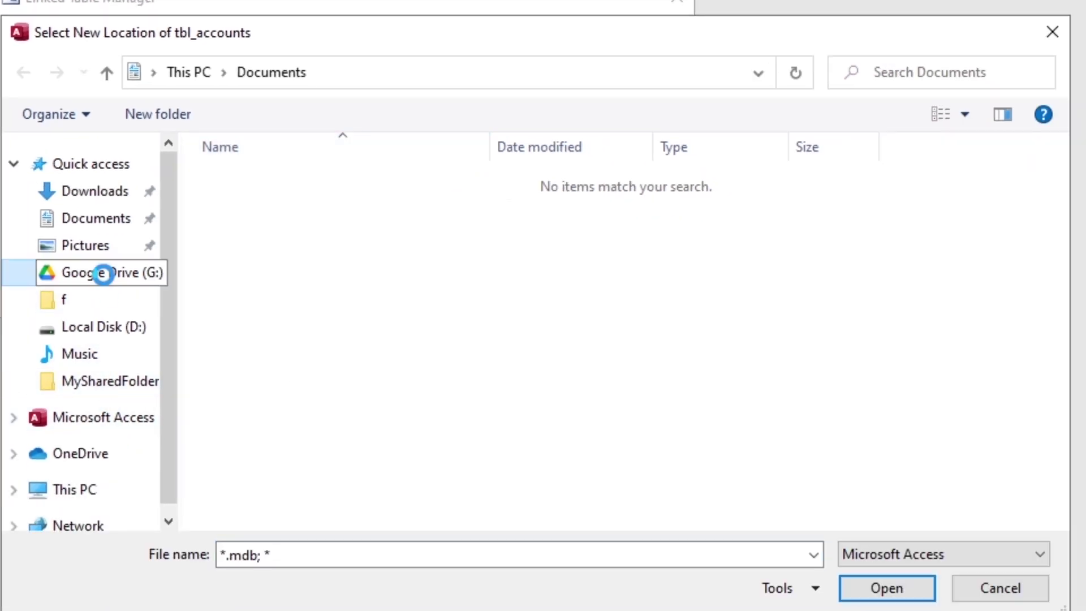
double_click(305, 206)
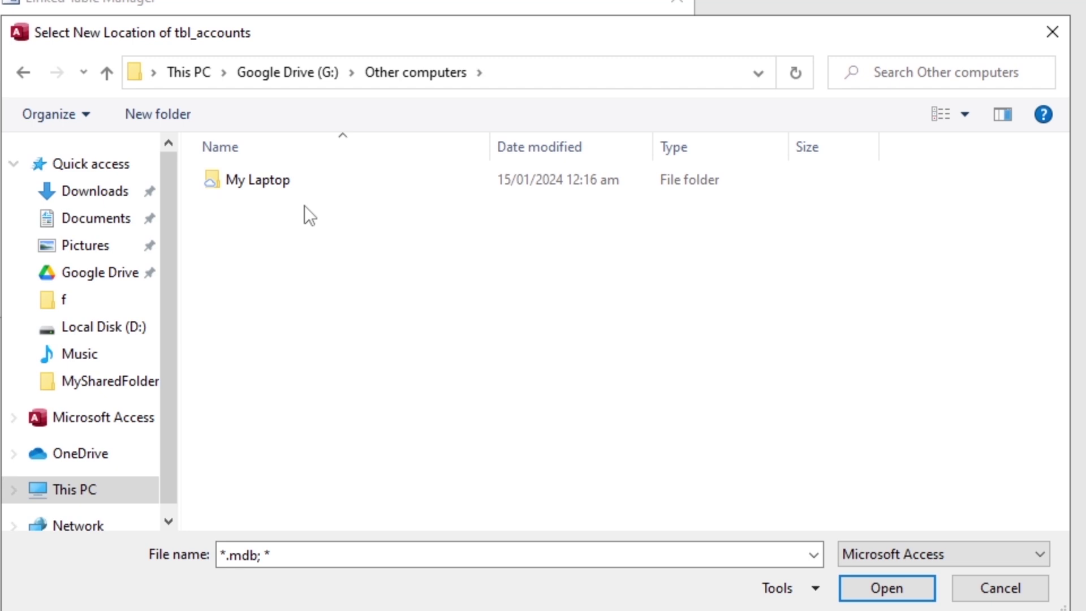
double_click(286, 184)
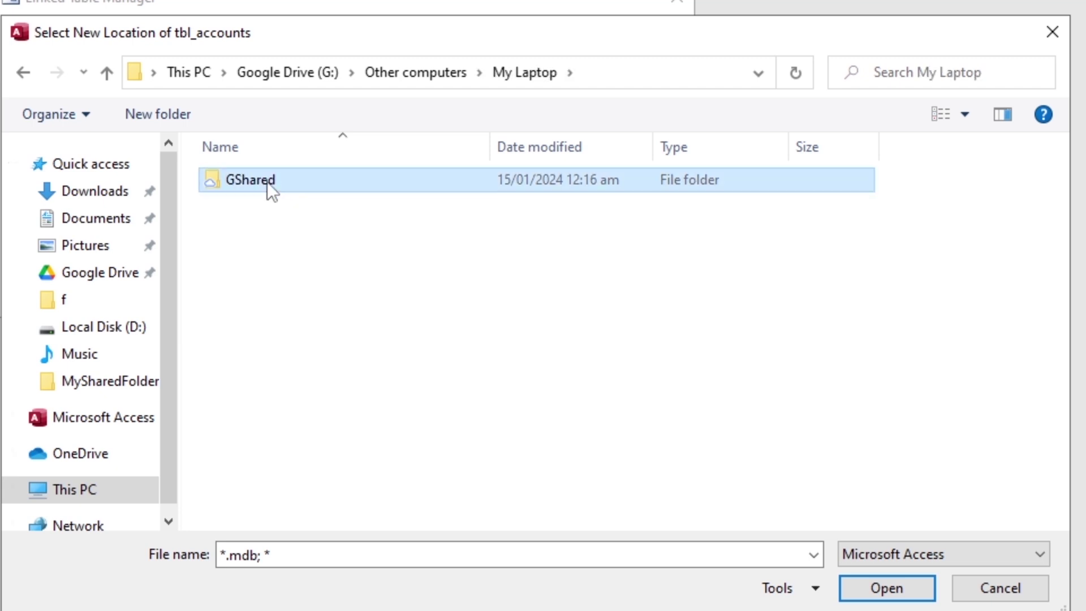
double_click(268, 181)
click(283, 204)
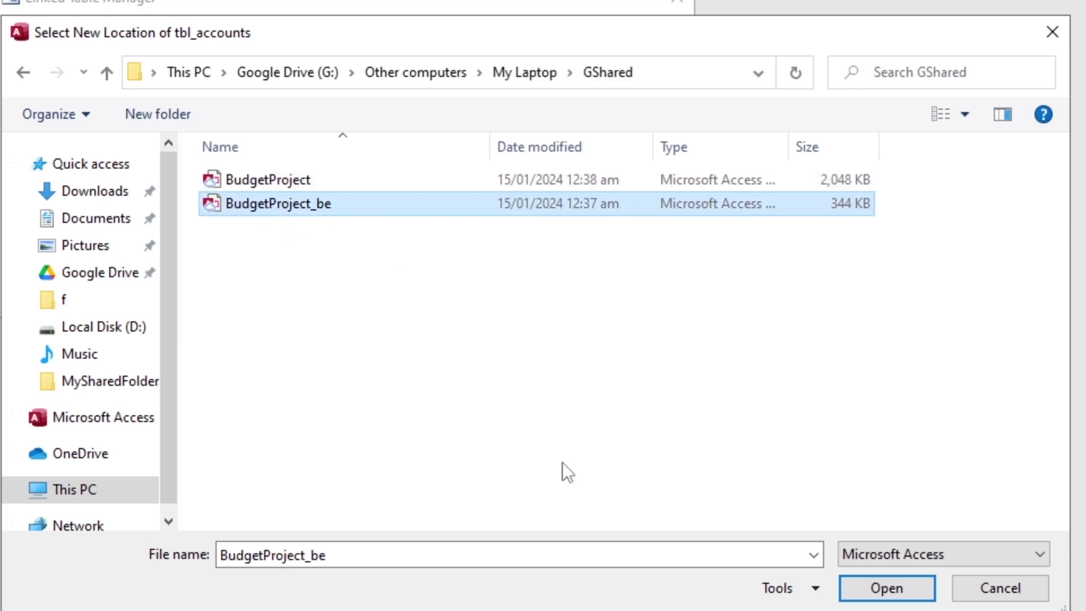
click(891, 592)
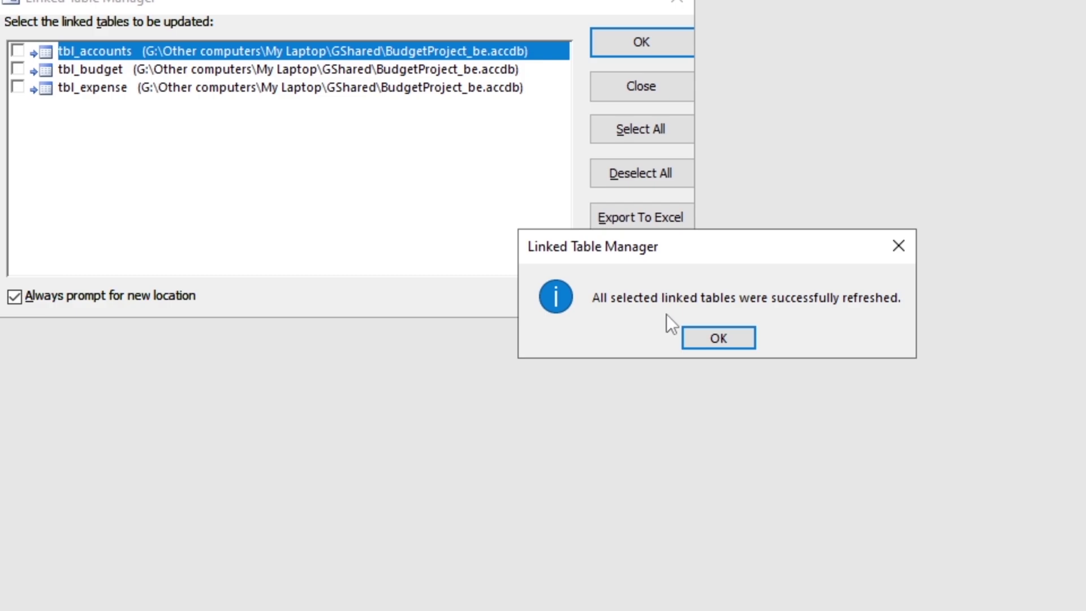
click(737, 336)
click(635, 87)
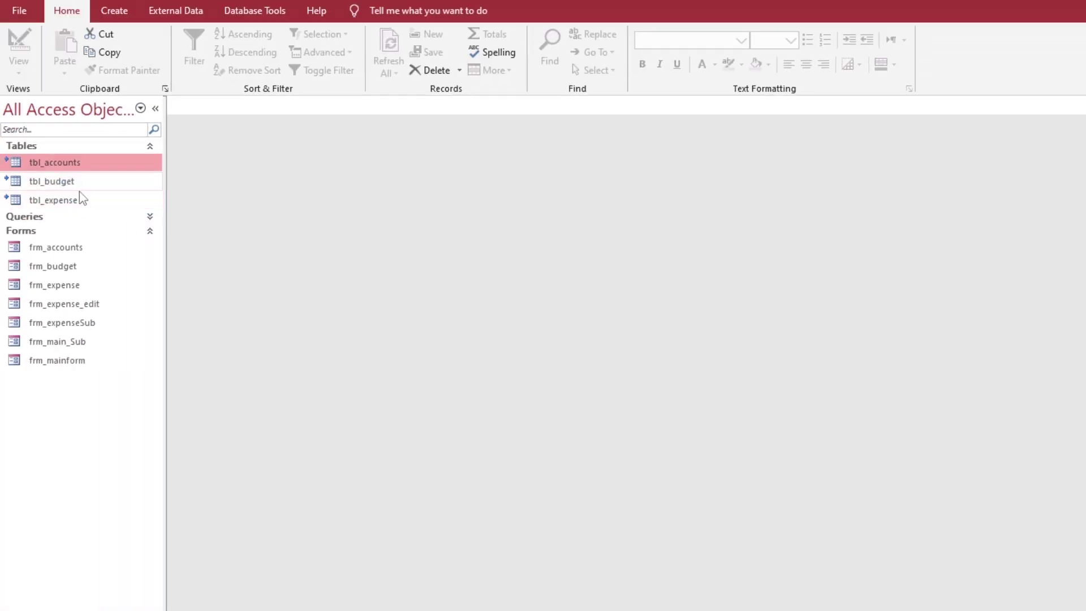
- Enter 'From Cloud' with ac_exp_percentage 12 as tbl_accounts record 16, then close the table
double_click(82, 167)
click(317, 342)
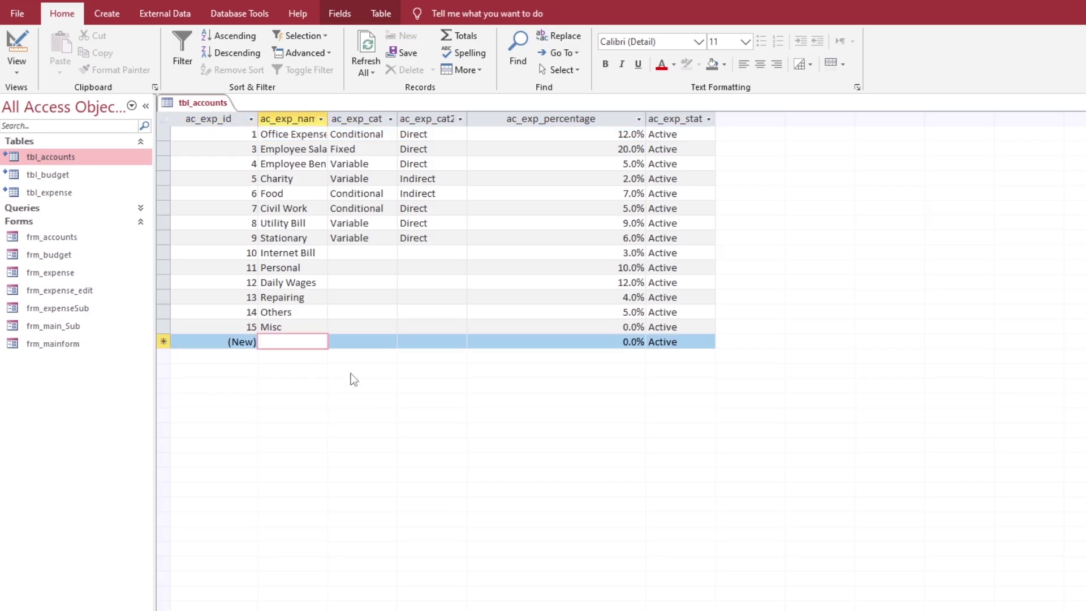
text(From C)
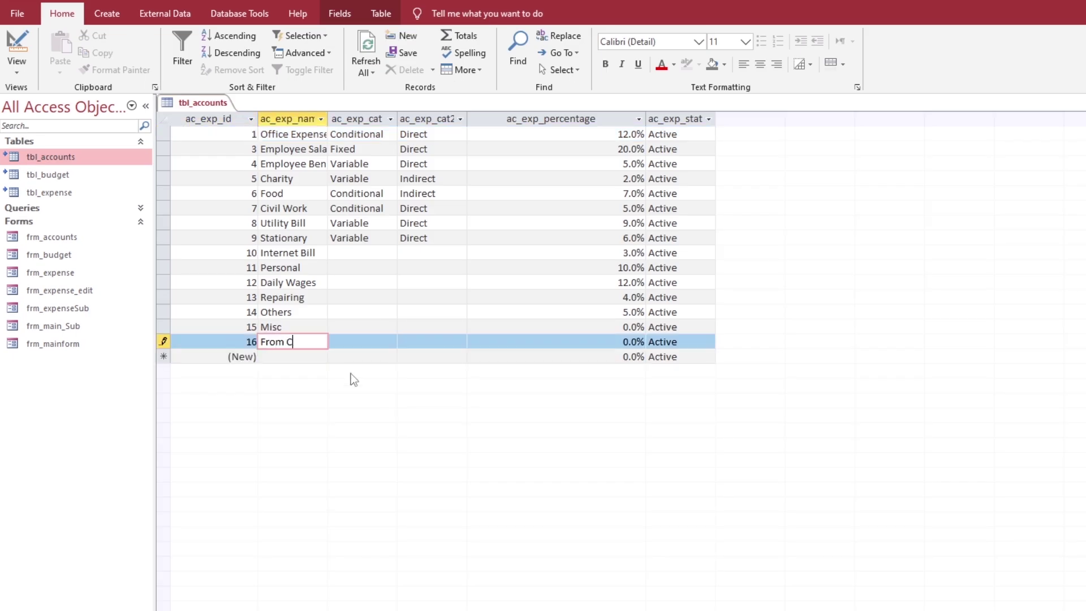
text(loud)
key(Tab)
key(Tab)
key(Tab)
key(Tab)
key(shift+Tab)
text(12)
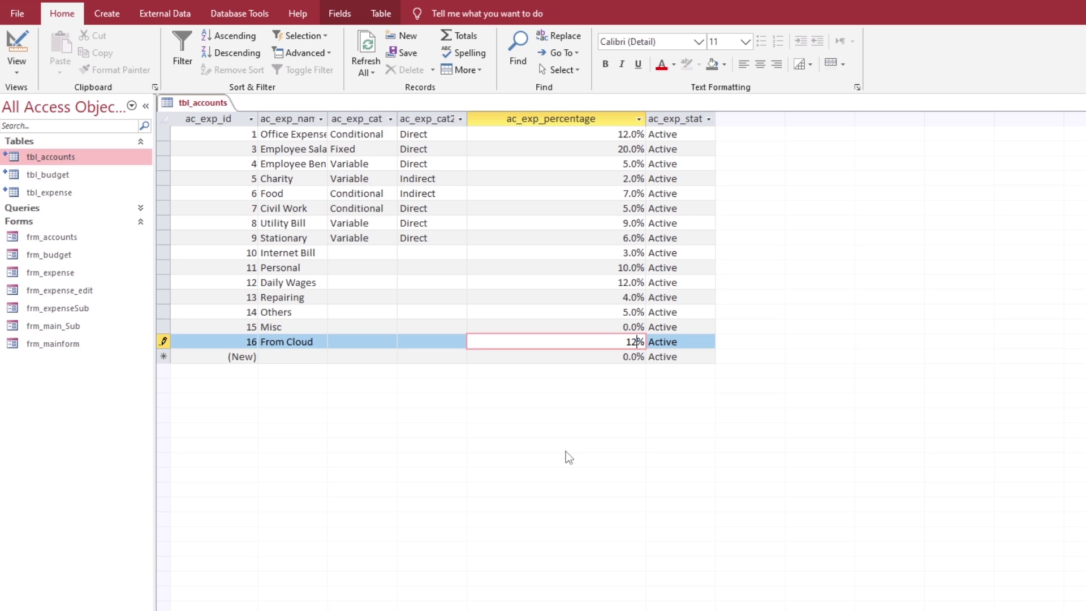
key(Tab)
key(shift+Tab)
key(shift+Tab)
key(shift+Tab)
key(alt+Down)
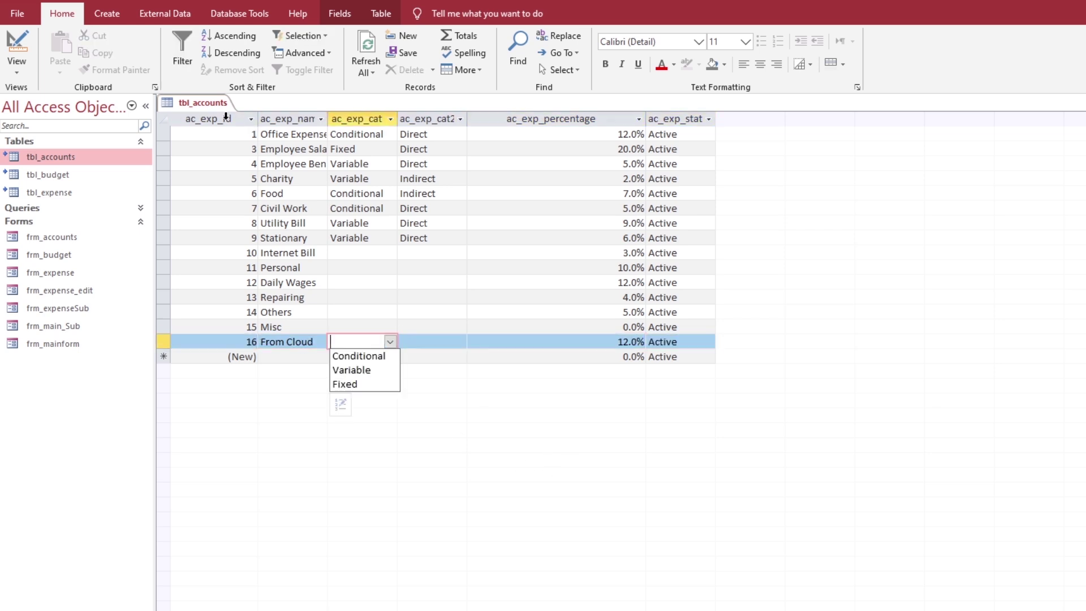
right_click(226, 104)
click(236, 133)
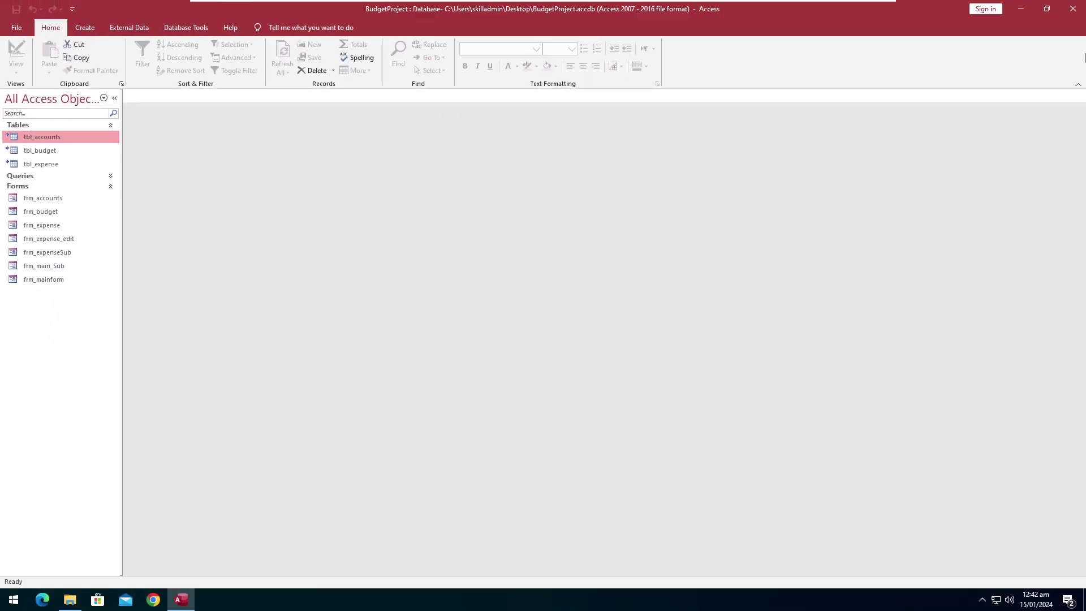
- Reopen Access on the GShared BudgetProject copy and close the dashboard form
click(1073, 10)
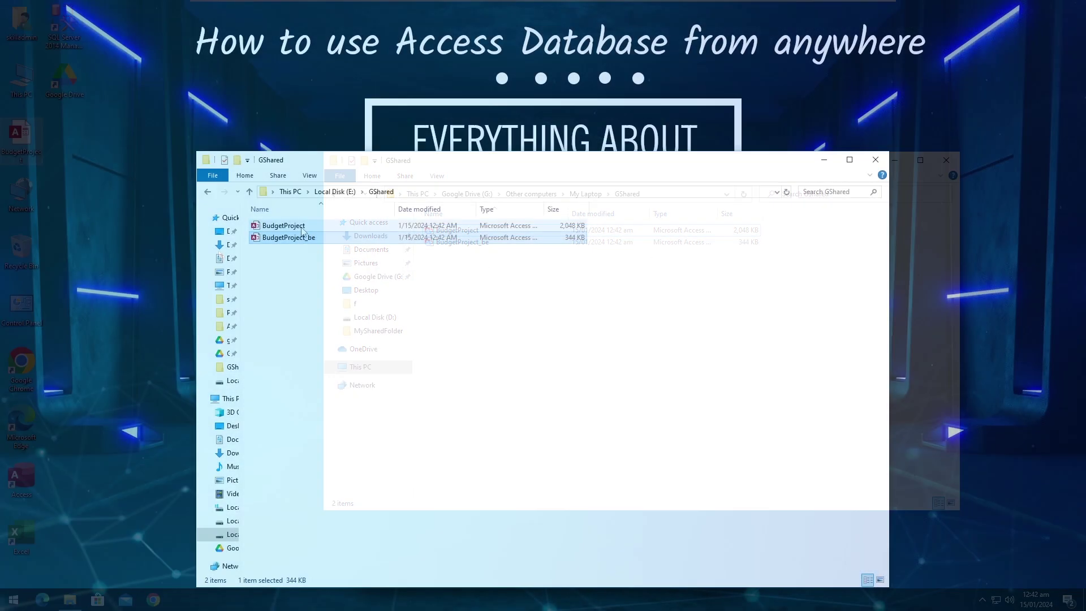
click(301, 228)
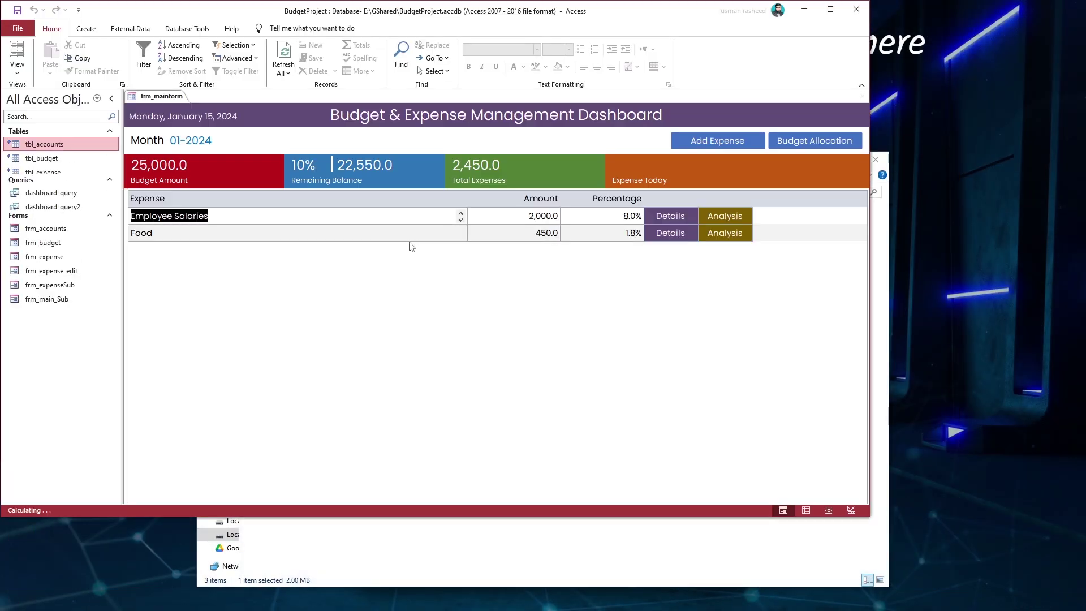
right_click(167, 102)
click(183, 118)
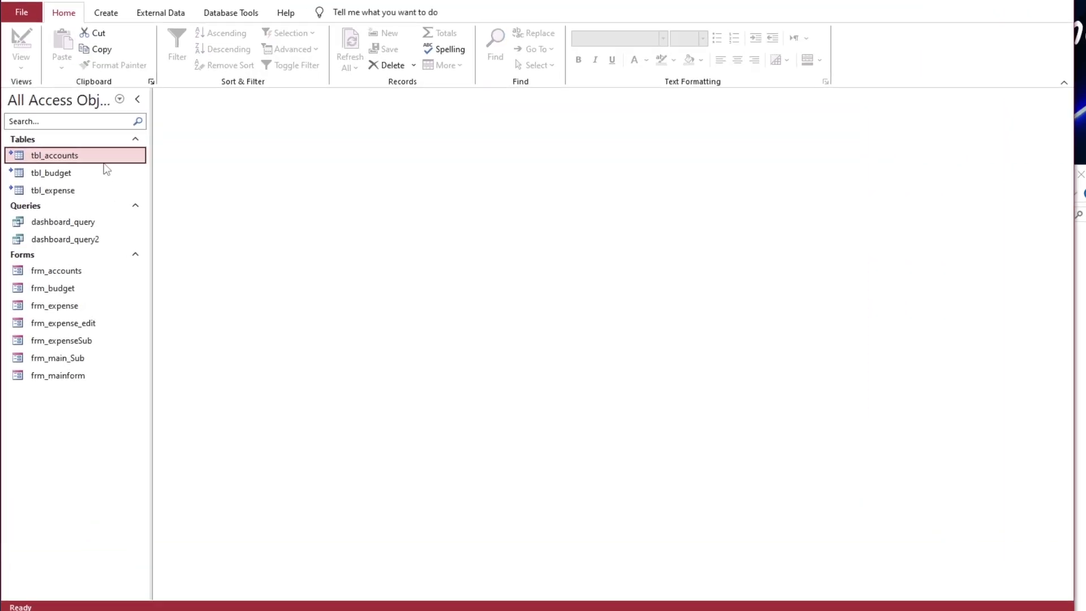
- Open tbl_accounts and check the From Cloud entry in record 16
double_click(79, 148)
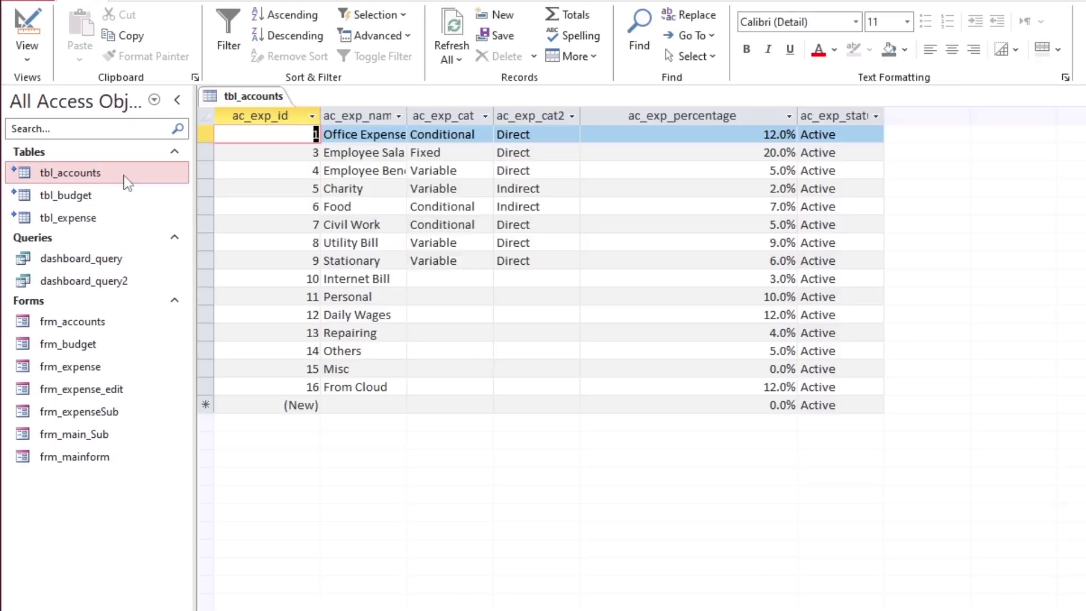
click(335, 381)
click(206, 387)
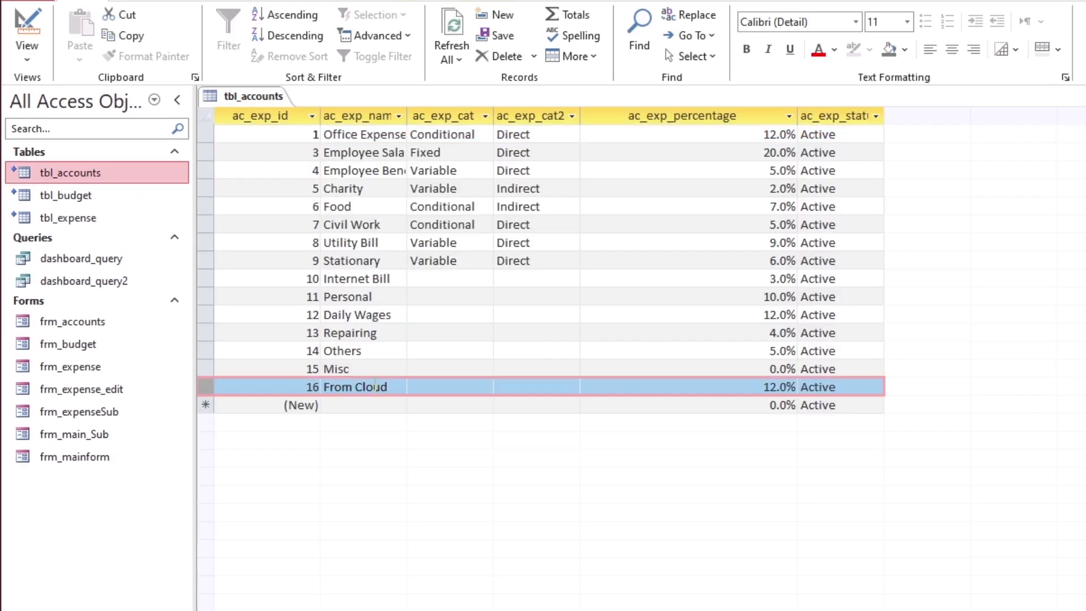
click(374, 387)
drag(396, 387, 265, 381)
click(203, 389)
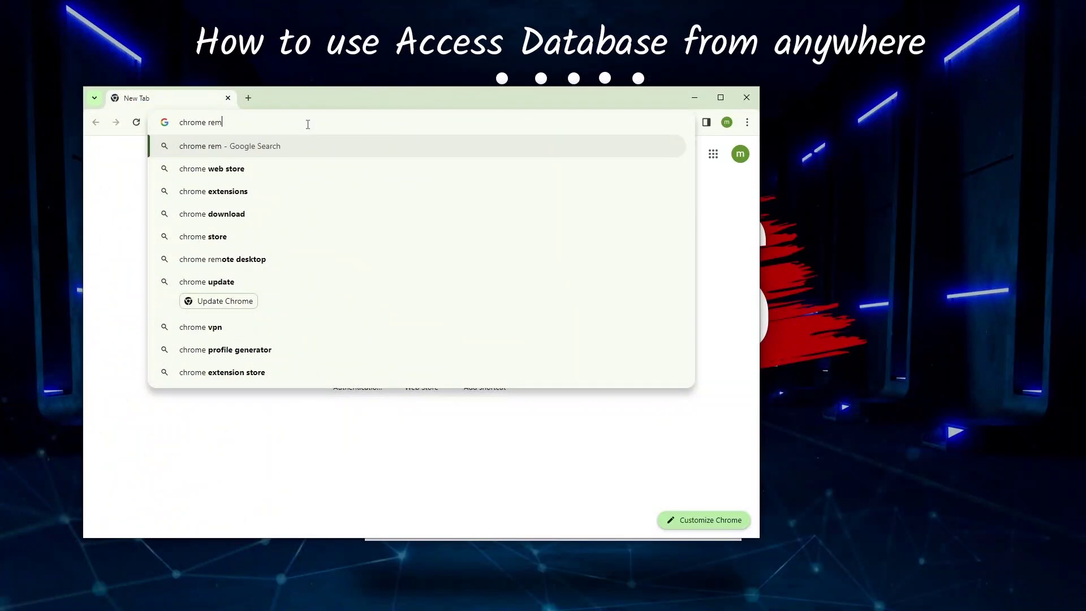
- Search 'chrome remote desktop' and add the Chrome Remote Desktop extension from the Web Store
text(ote desk)
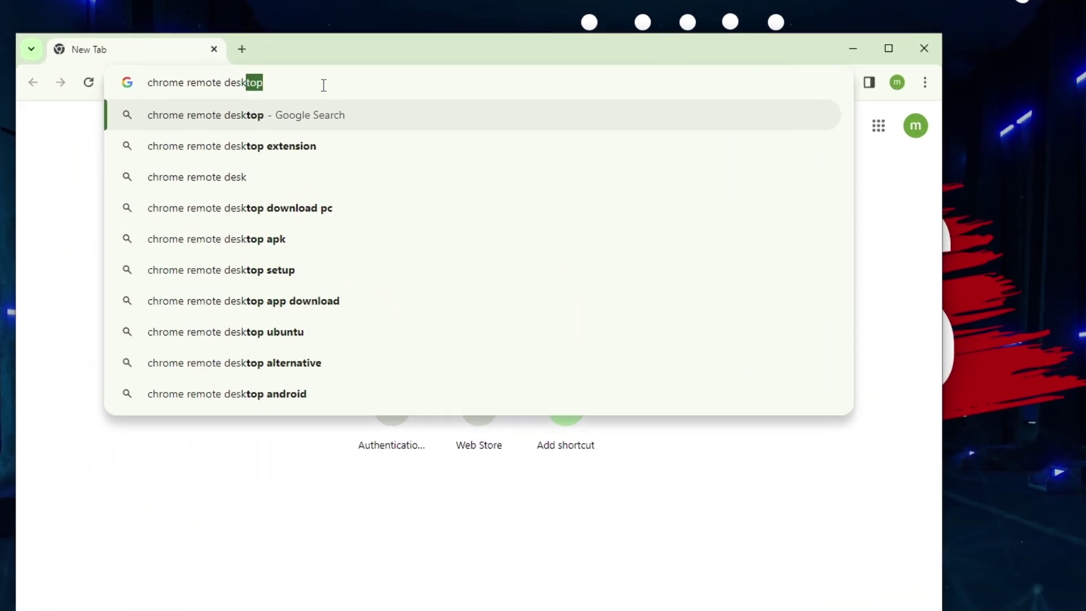
key(Return)
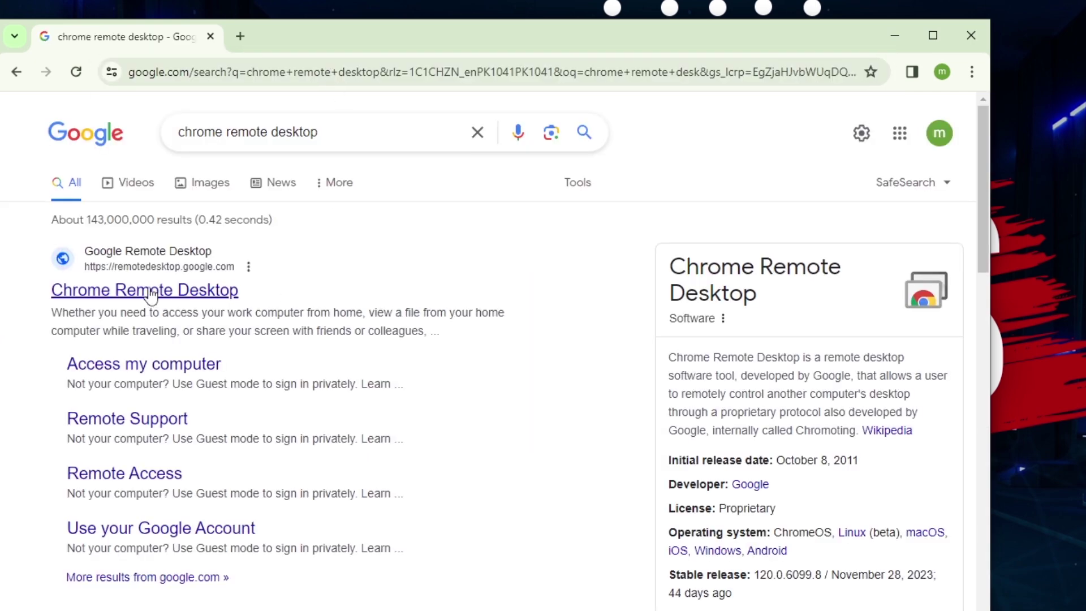
scroll(160, 339, down, 4)
click(160, 407)
click(895, 232)
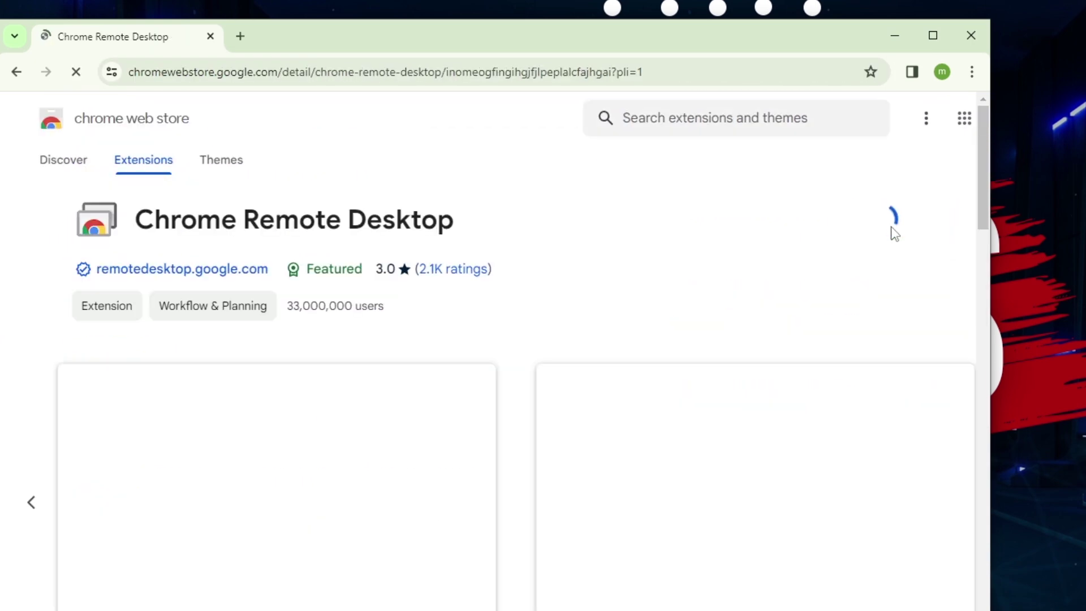
click(562, 243)
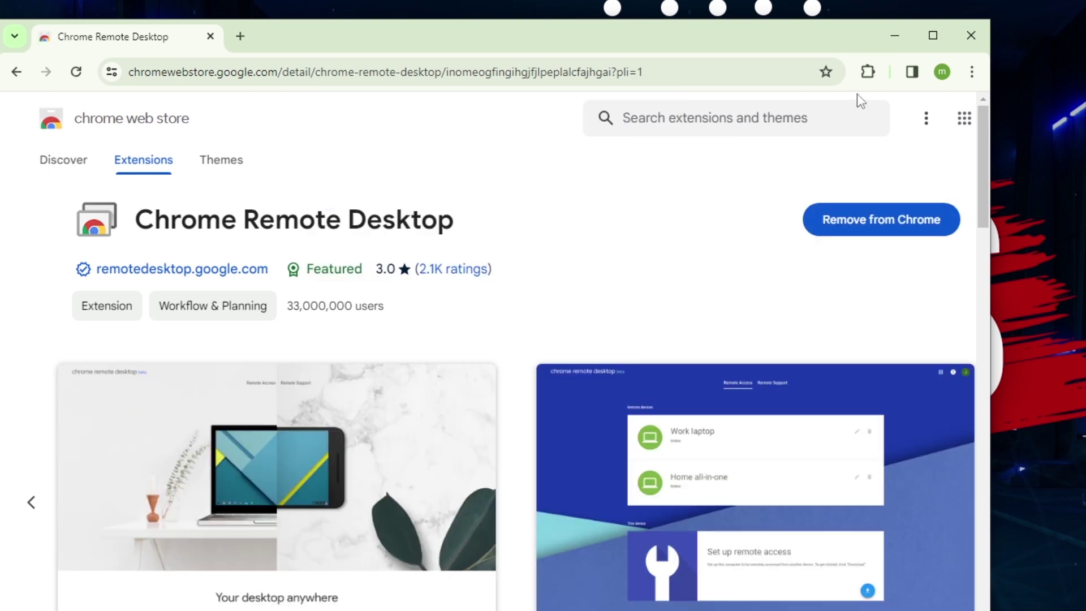
- Pin the extension, go to the Remote Support page and generate a sharing code
click(868, 72)
click(809, 203)
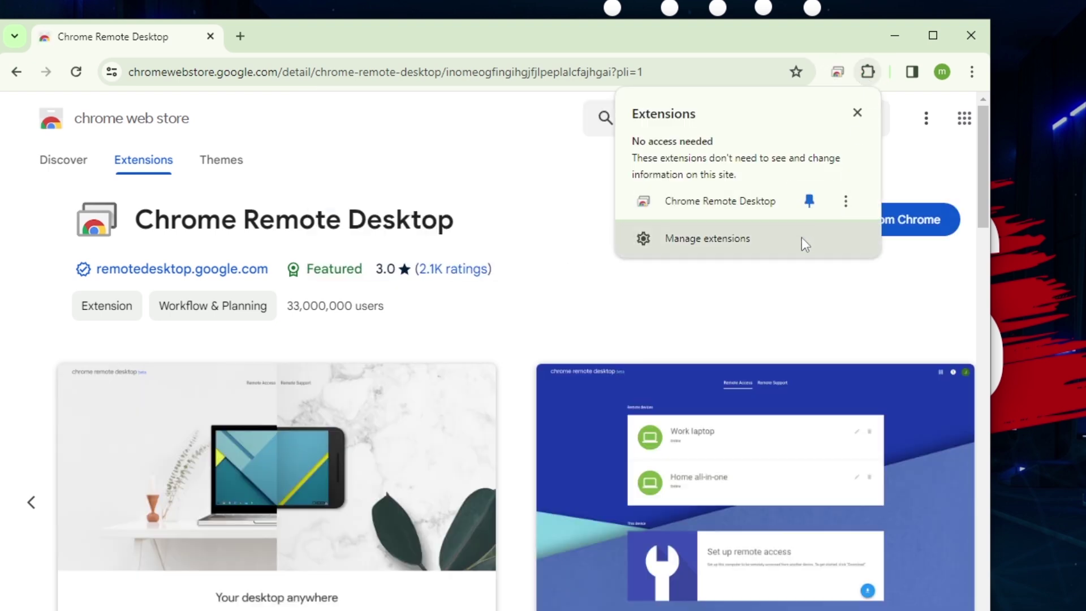
click(837, 72)
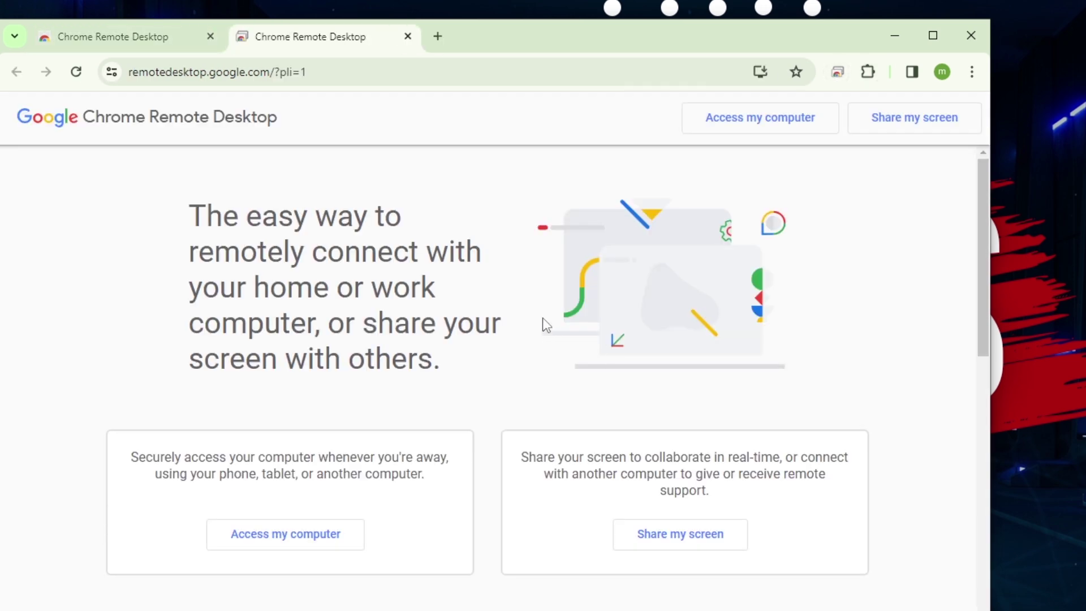
click(314, 544)
click(149, 266)
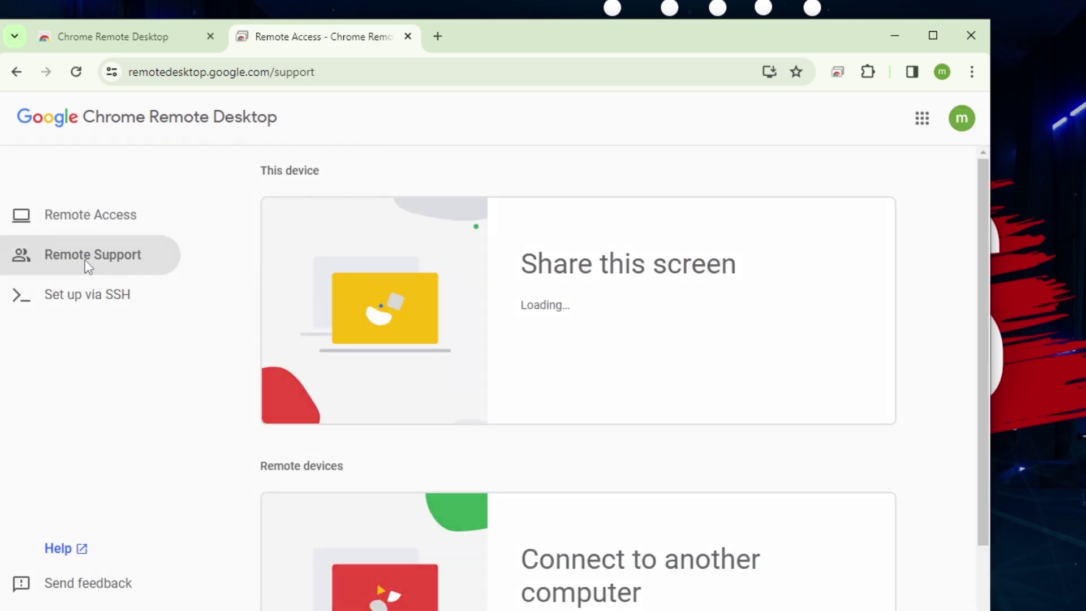
click(813, 394)
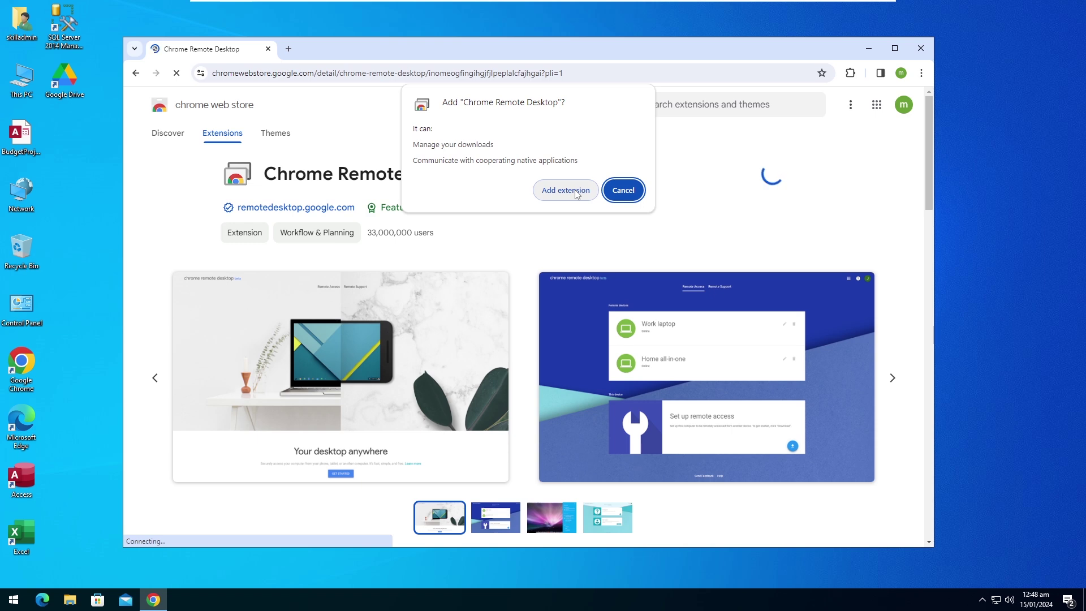
- Add and install Chrome Remote Desktop on this computer, then connect with the pasted access code
click(565, 190)
click(790, 186)
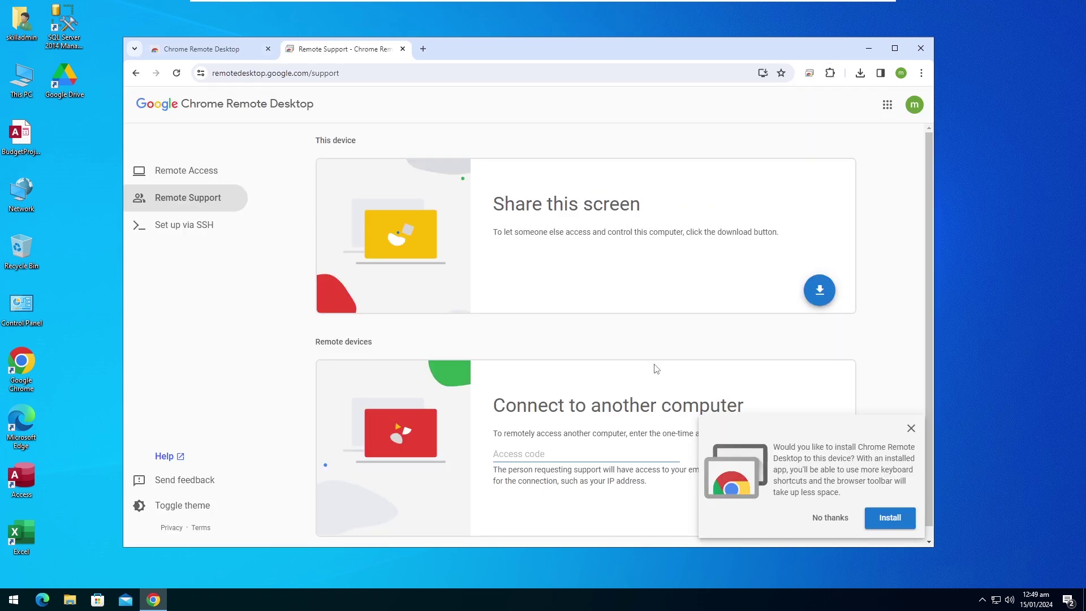
drag(774, 447, 905, 459)
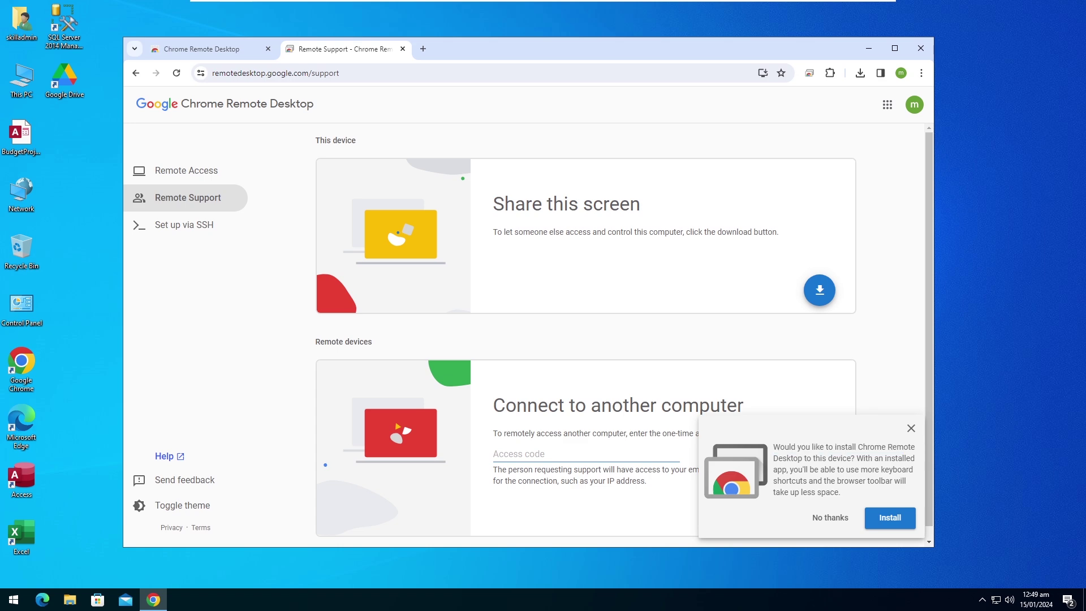
click(887, 520)
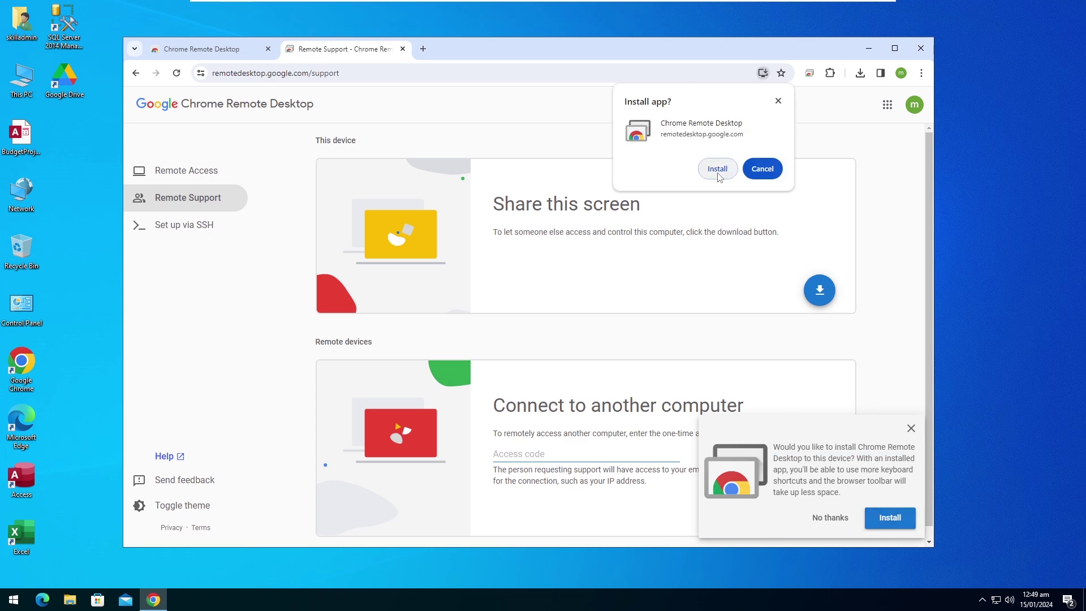
click(717, 168)
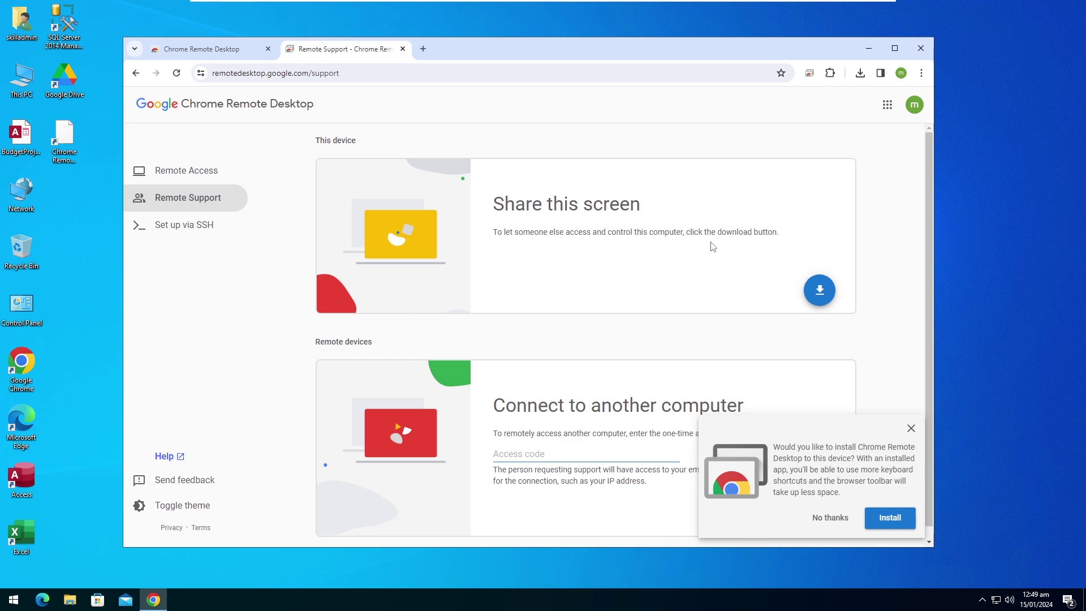
key(ctrl+v)
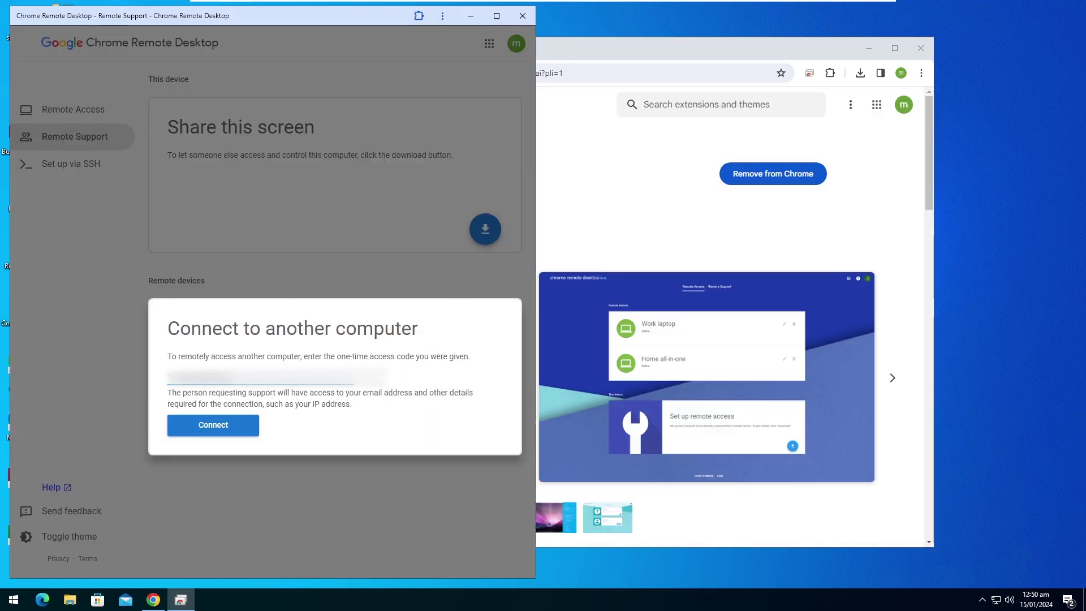
click(237, 428)
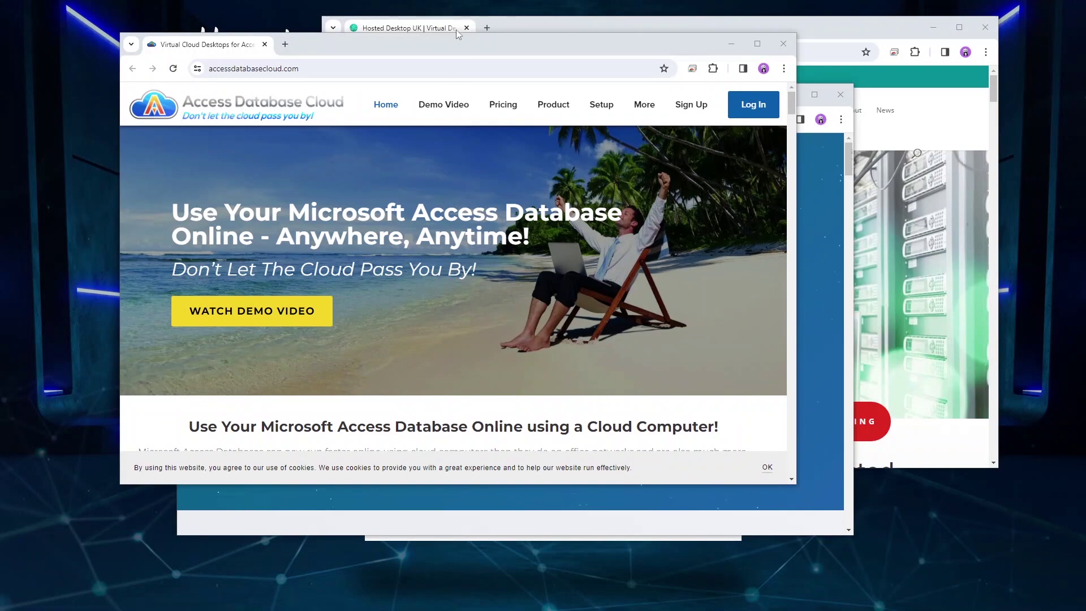
- Bring the Access Database Cloud site to the front and scroll its home page
click(457, 34)
click(246, 492)
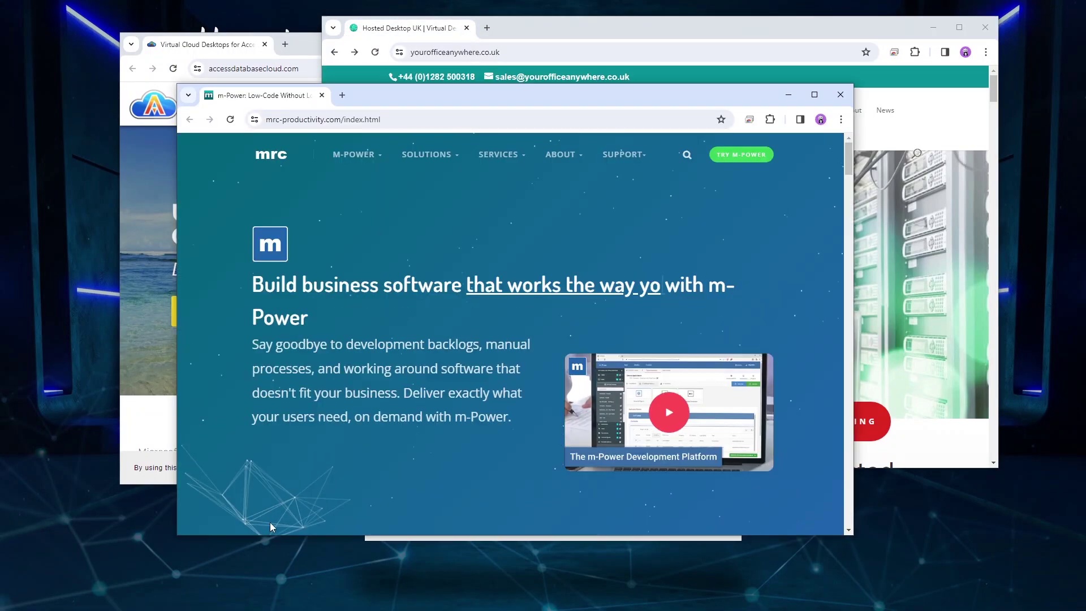
click(226, 53)
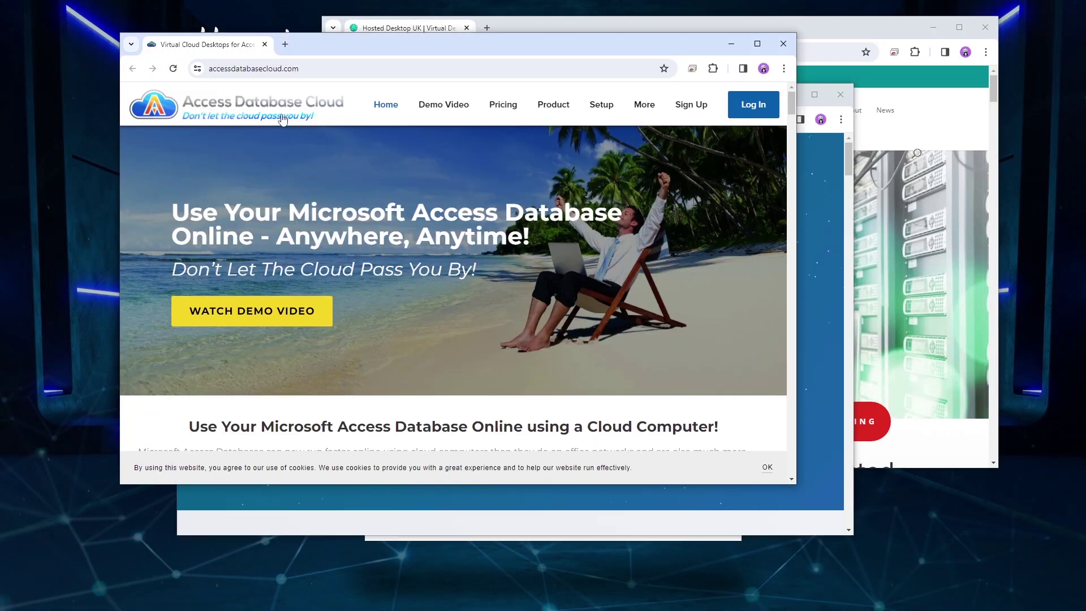
scroll(359, 198, down, 3)
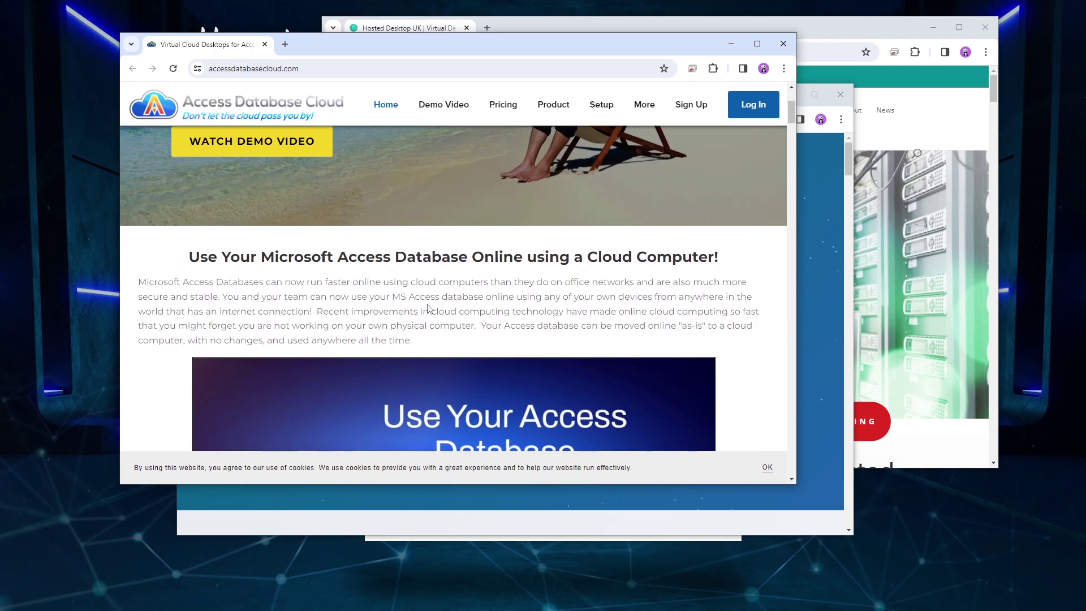
scroll(454, 307, up, 3)
scroll(448, 349, down, 1)
scroll(448, 349, down, 5)
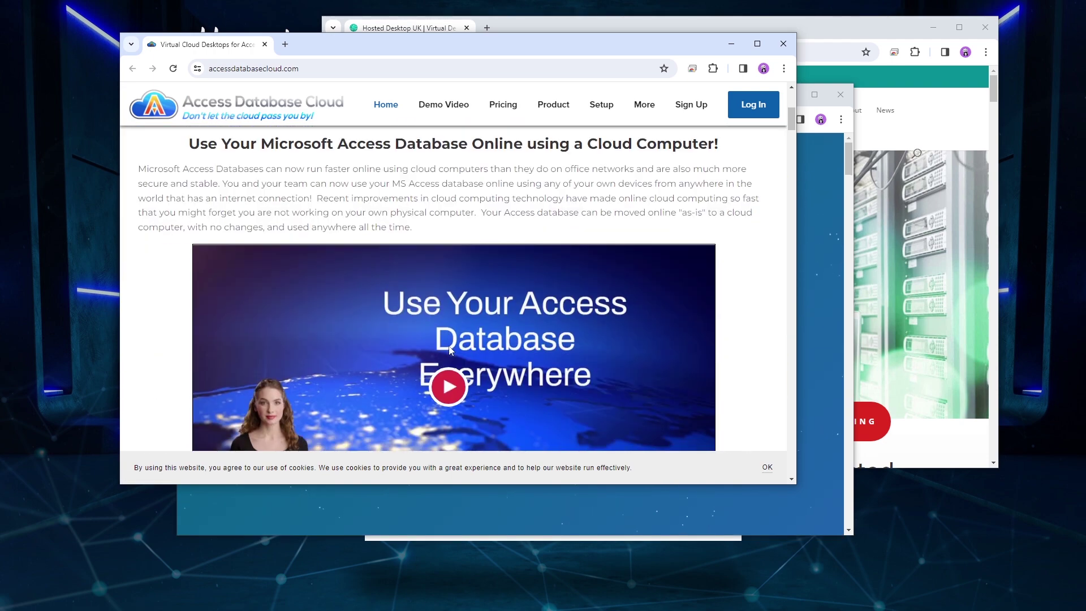
scroll(457, 343, up, 5)
- Open the Access Database Cloud pricing page and scroll to the Monthly Pricing Calculator
click(497, 107)
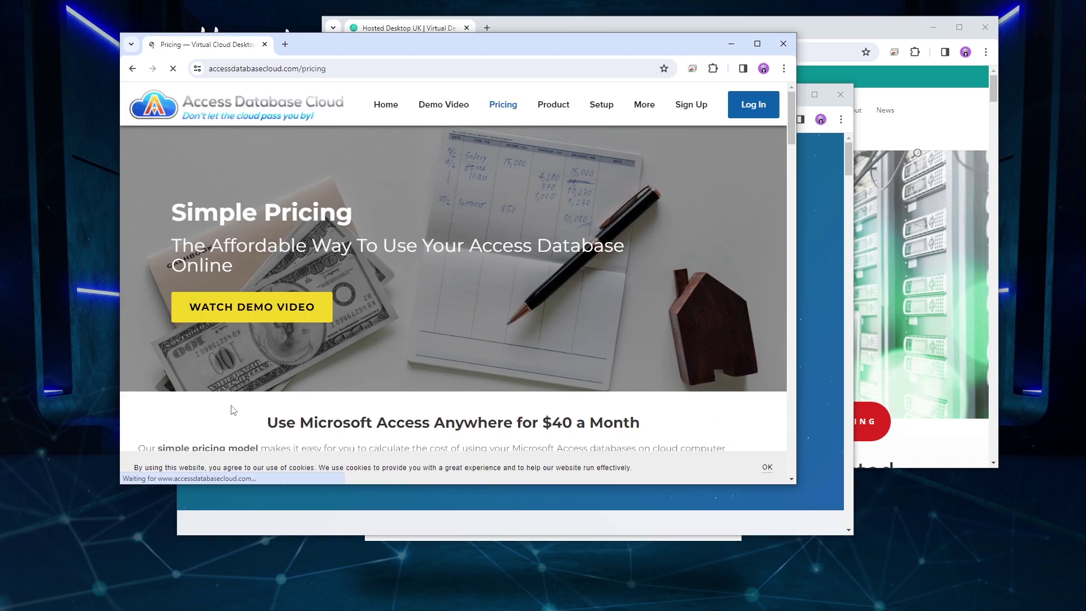
scroll(231, 410, down, 12)
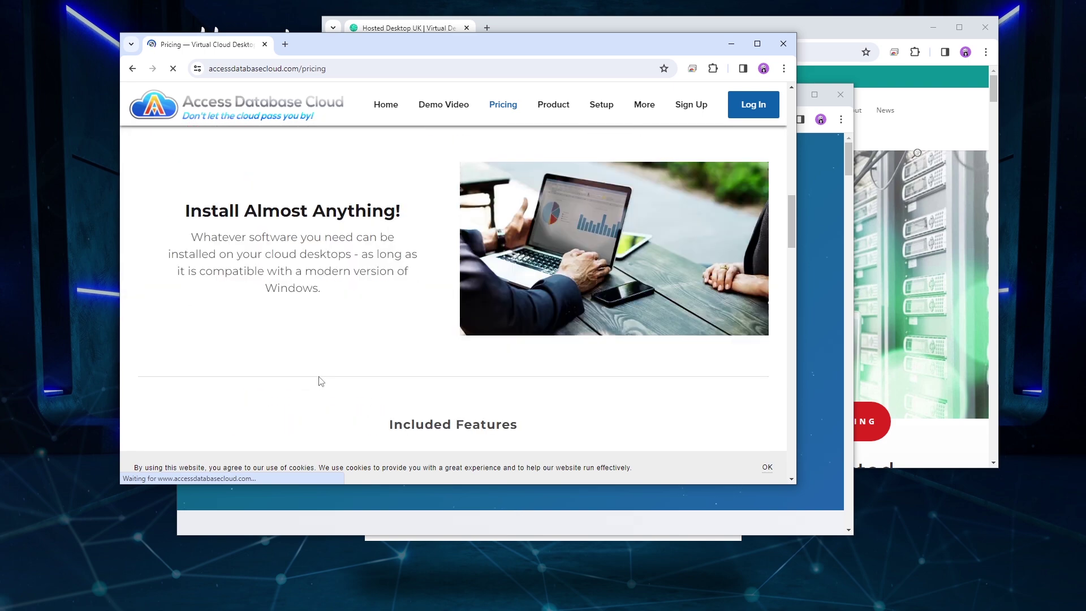
drag(792, 222, 792, 133)
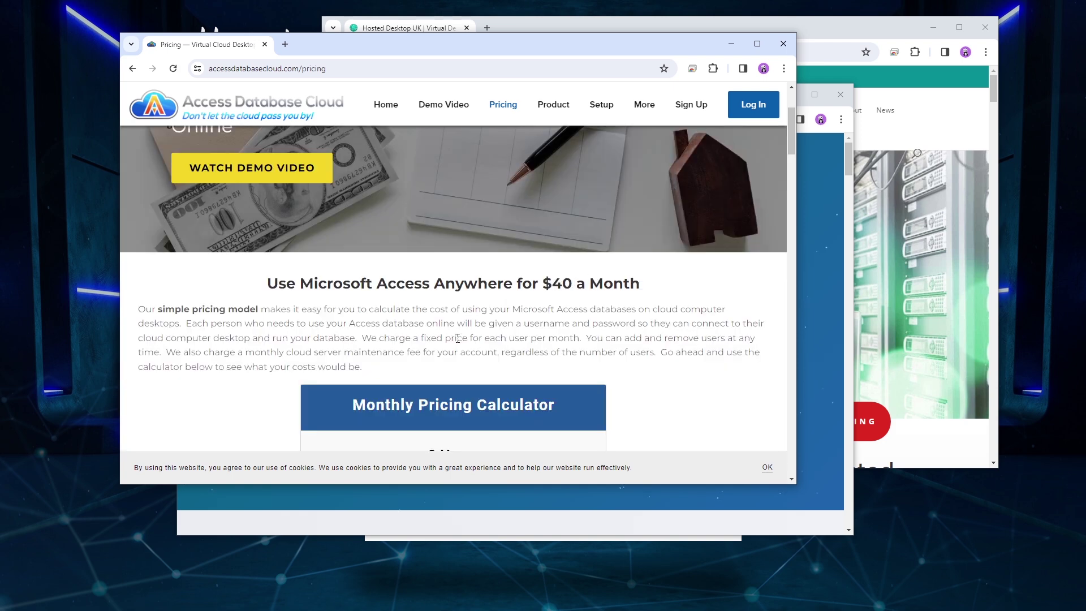
scroll(458, 338, down, 3)
scroll(408, 355, down, 2)
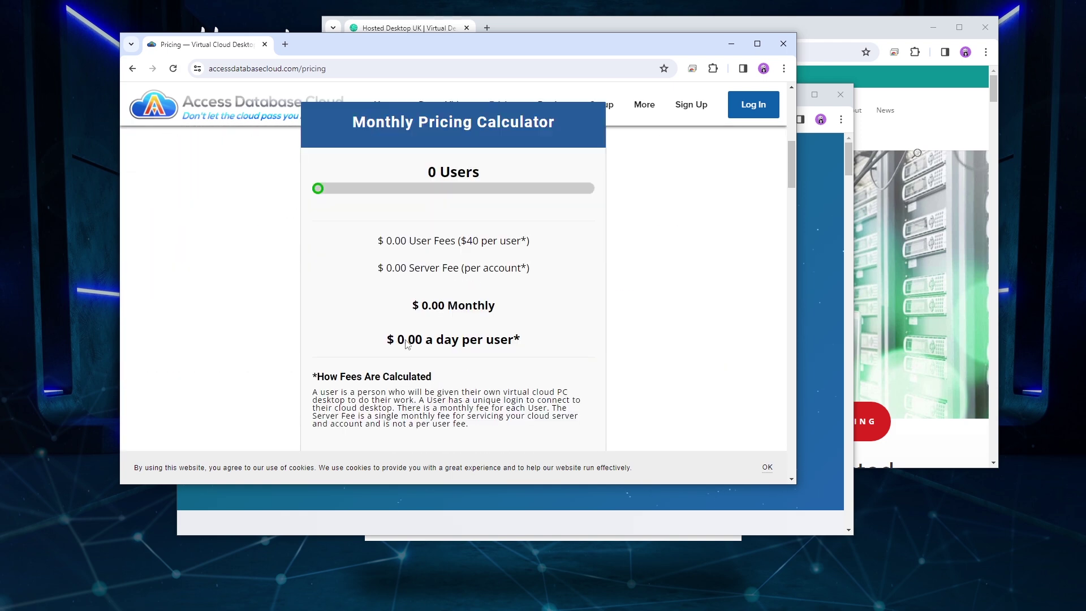
- Set the pricing calculator to 5 users, giving $248 a month
click(332, 189)
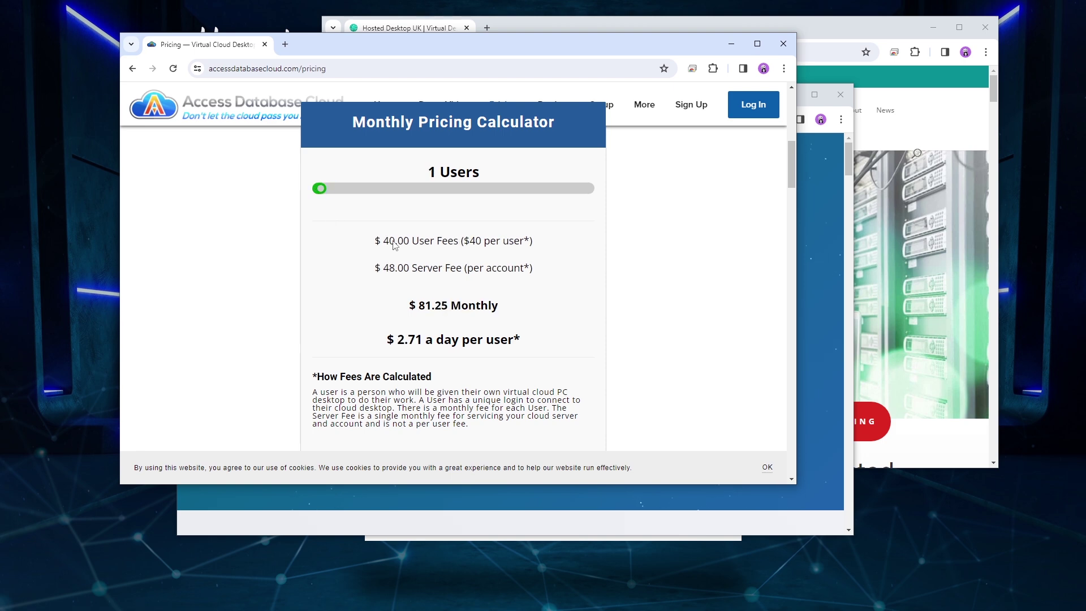
drag(383, 240, 537, 249)
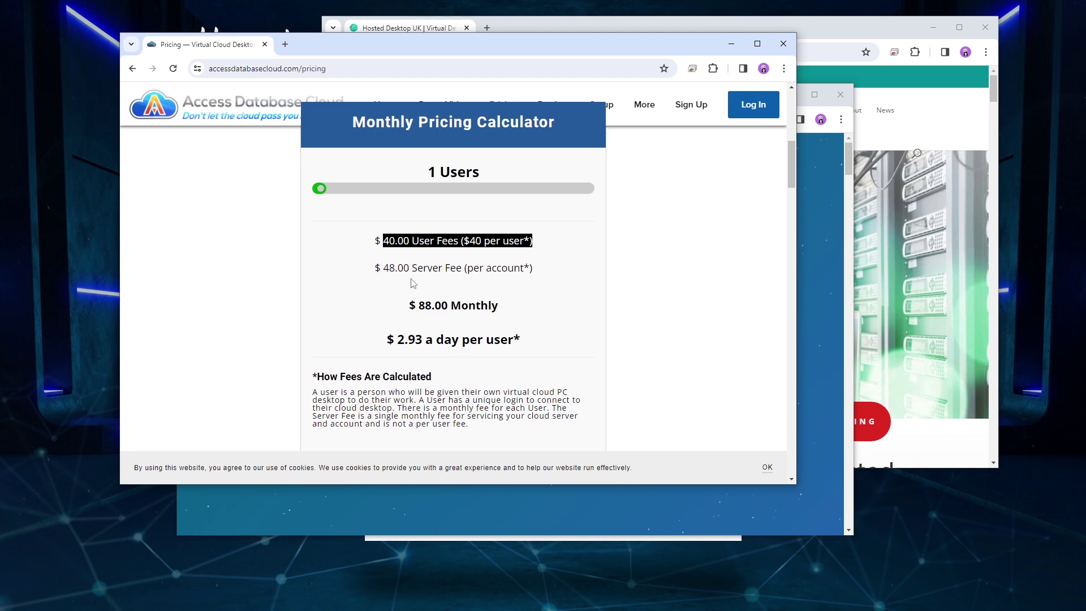
drag(384, 268, 546, 273)
click(457, 306)
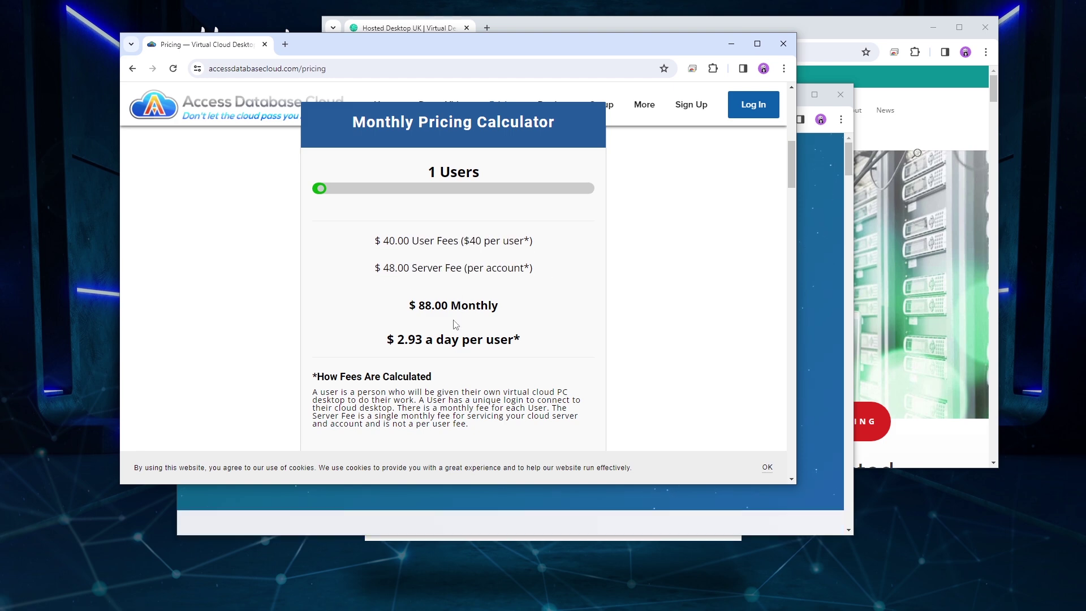
drag(328, 190, 332, 189)
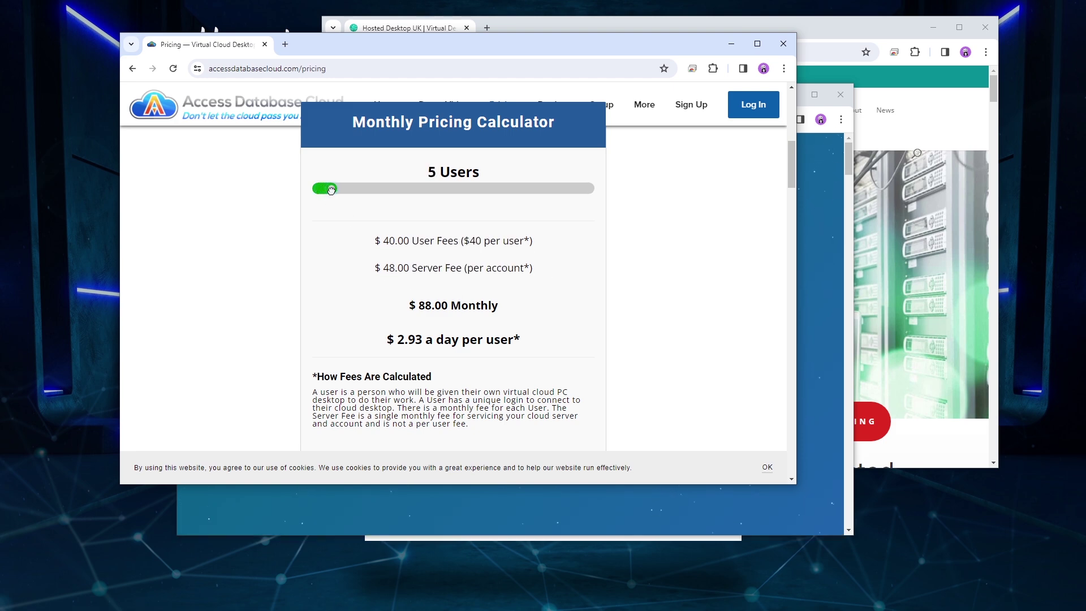
drag(381, 241, 505, 243)
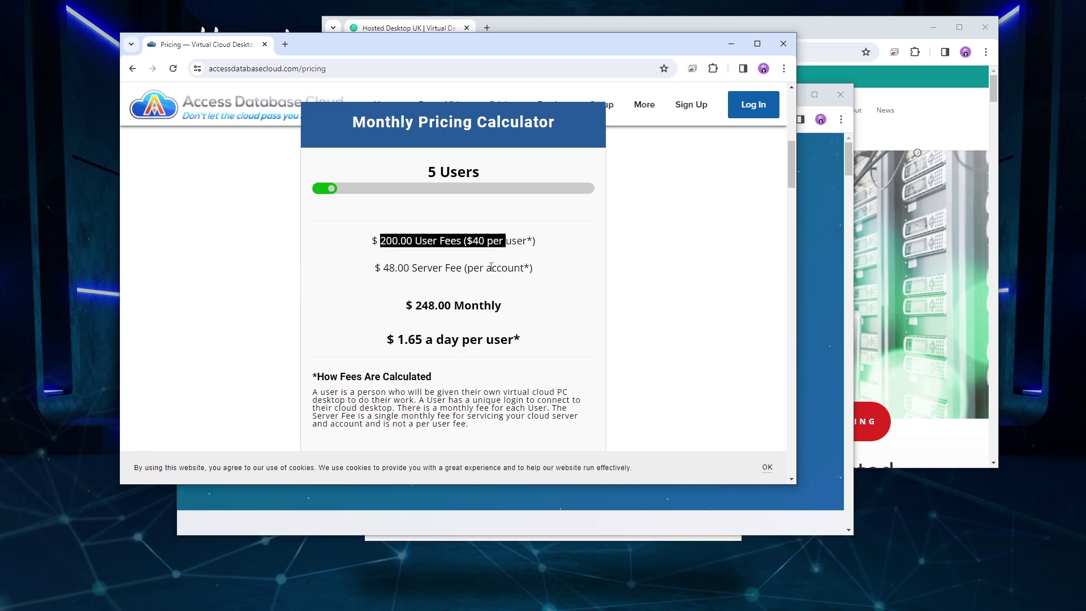
click(491, 267)
- Return to the Access Database Cloud home page and scroll down through it
scroll(558, 338, up, 10)
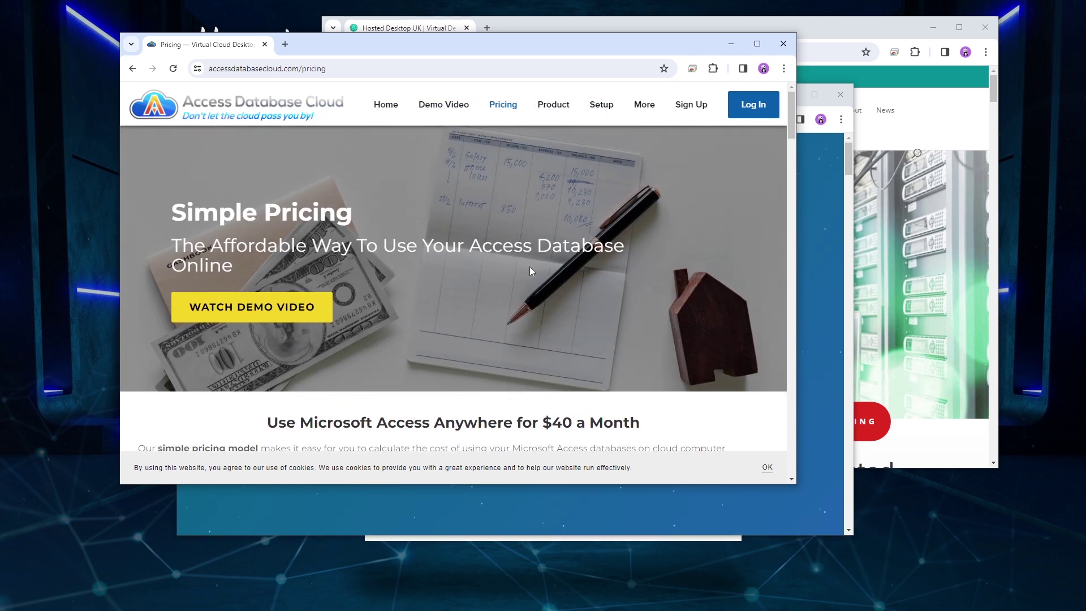
click(388, 108)
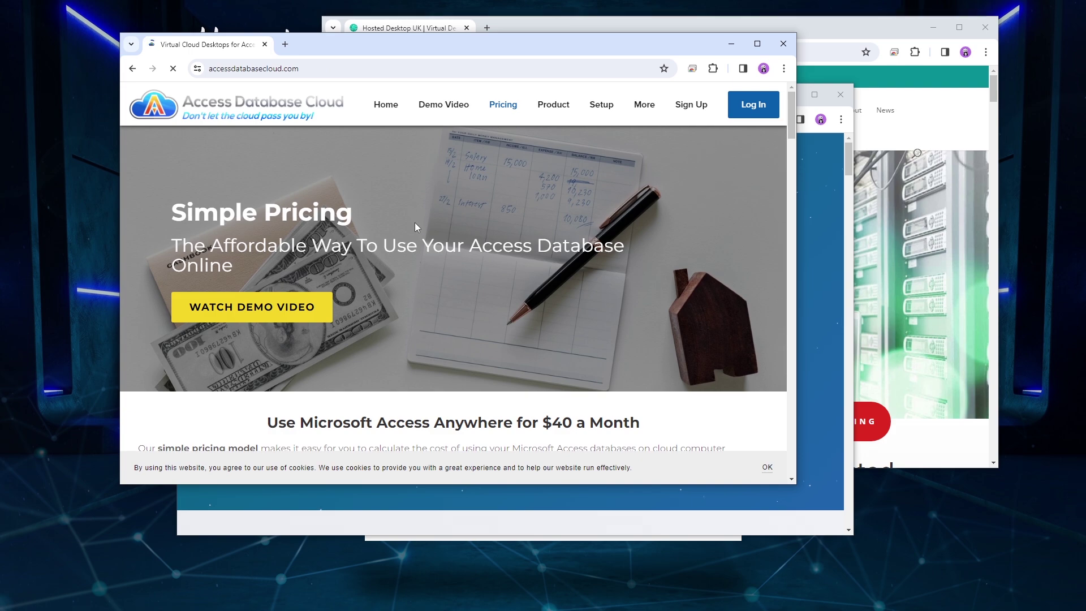
scroll(543, 303, down, 6)
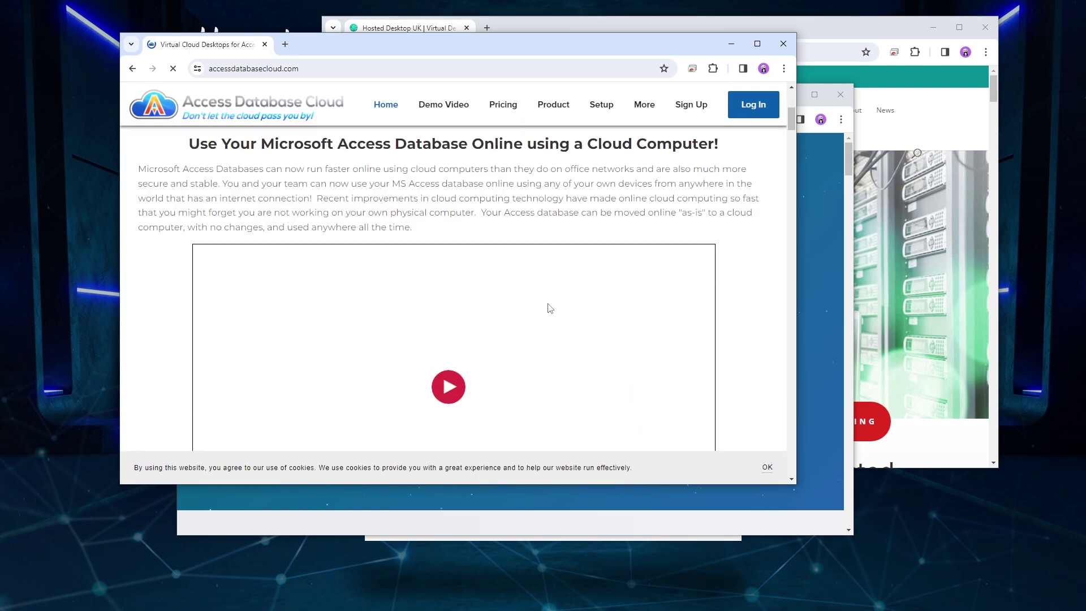
scroll(557, 305, down, 9)
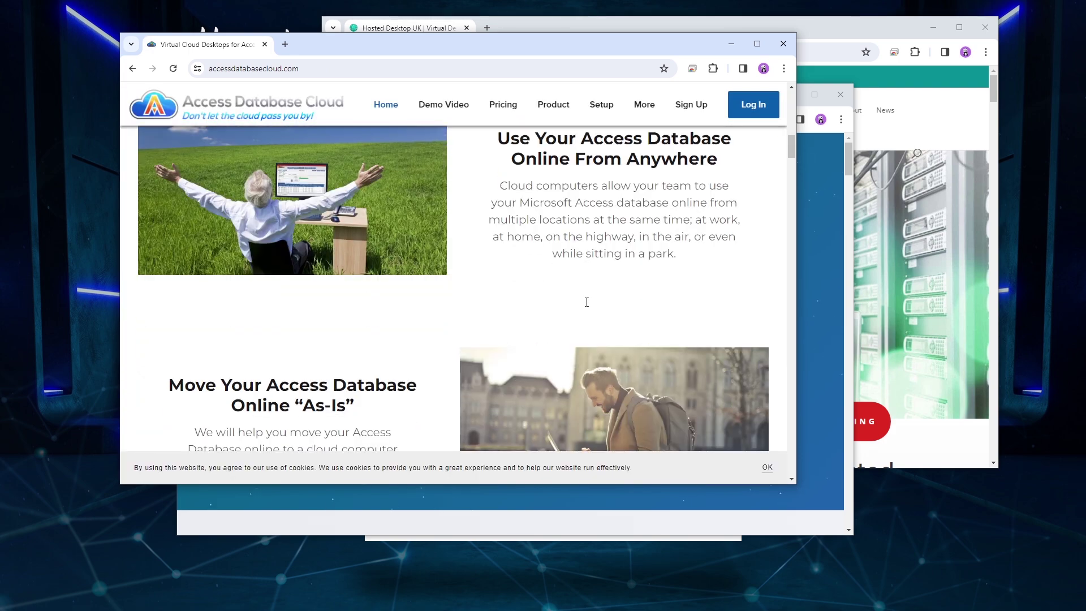
scroll(587, 302, down, 2)
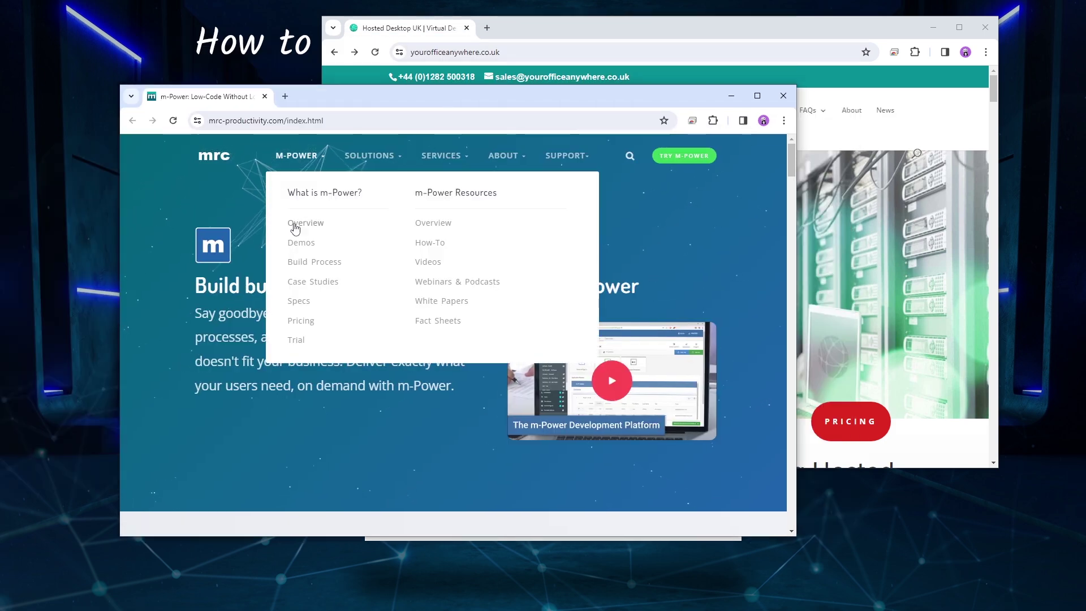
- View the m-Power Development Platform overview's 4-step build process, then bring Your Office Anywhere forward
click(310, 278)
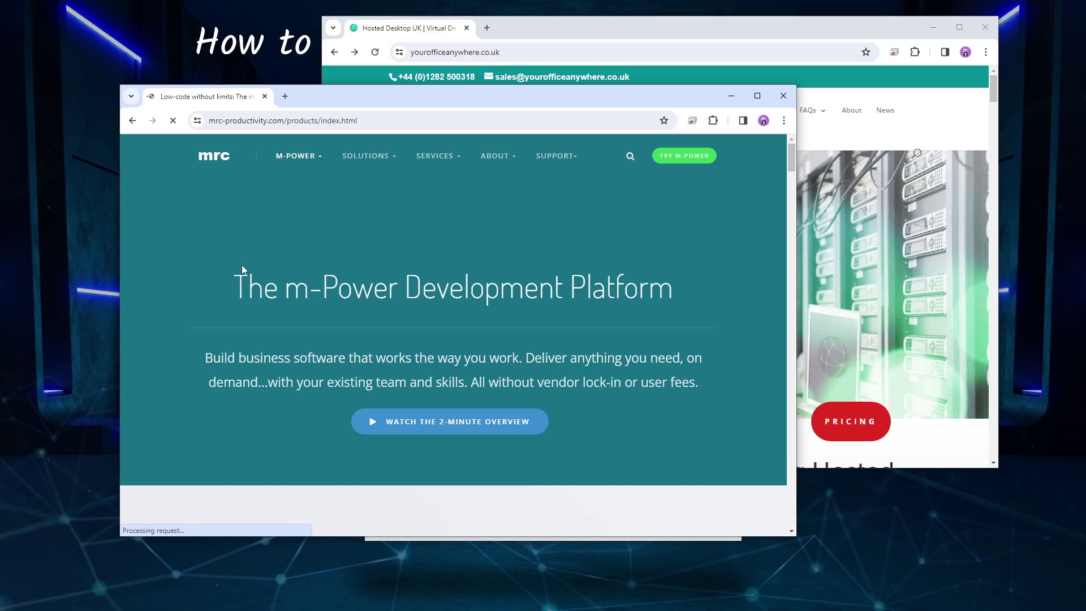
scroll(217, 285, down, 15)
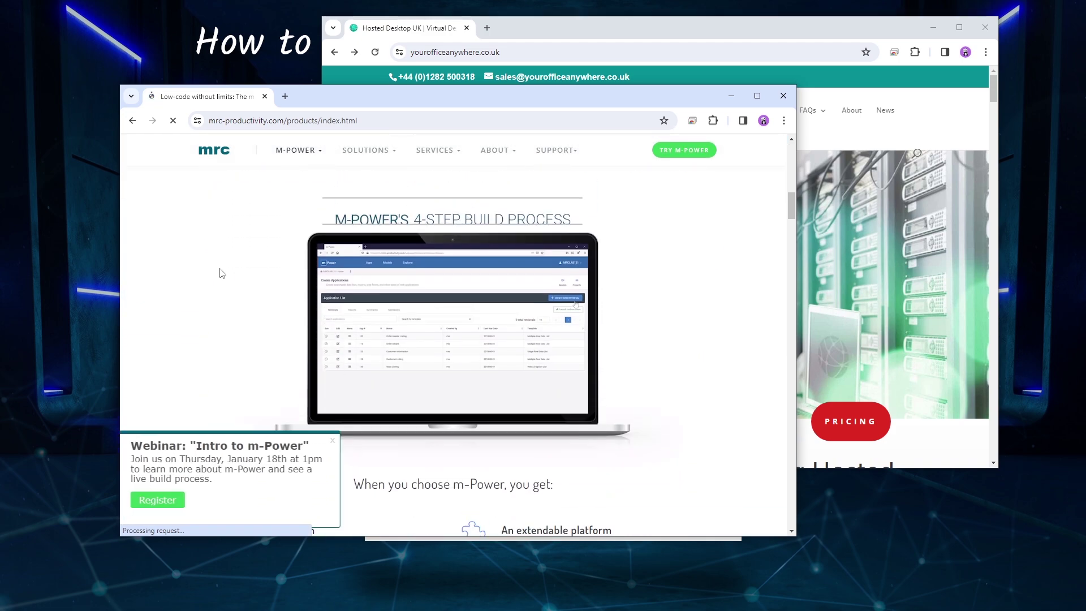
scroll(267, 286, up, 1)
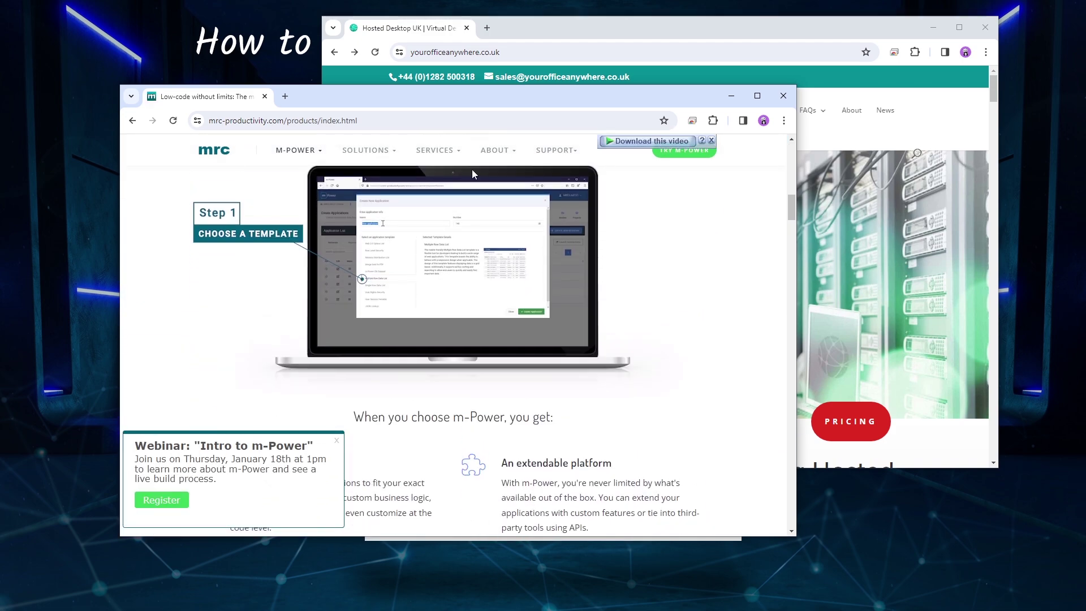
click(733, 97)
drag(707, 27, 510, 43)
- Open the Hosted Desktops page (from £29.50 a month) and scroll through its features and benefits
mouse_move(329, 125)
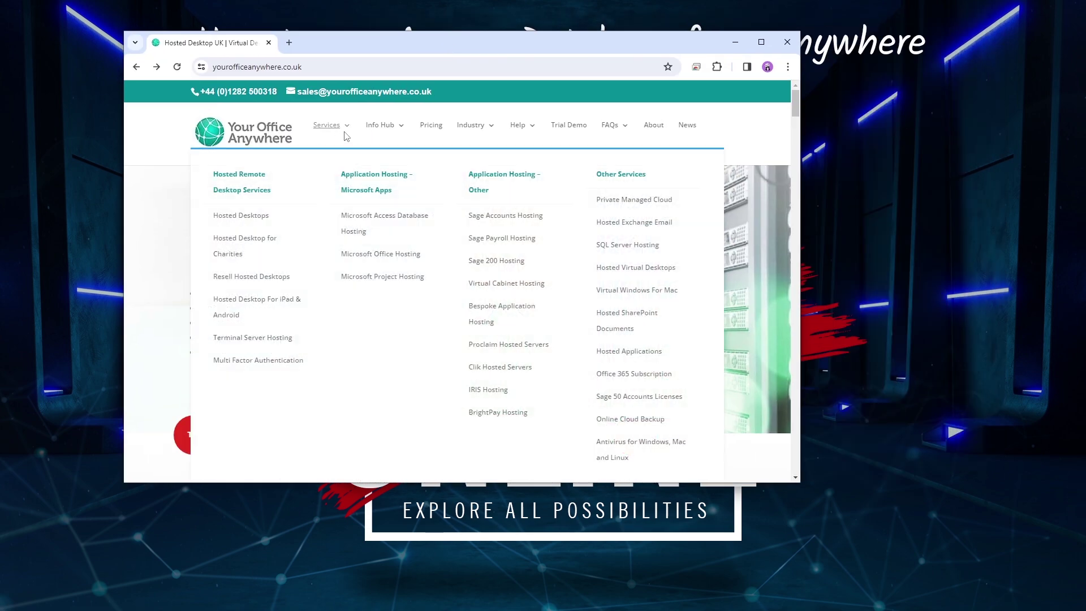
click(257, 217)
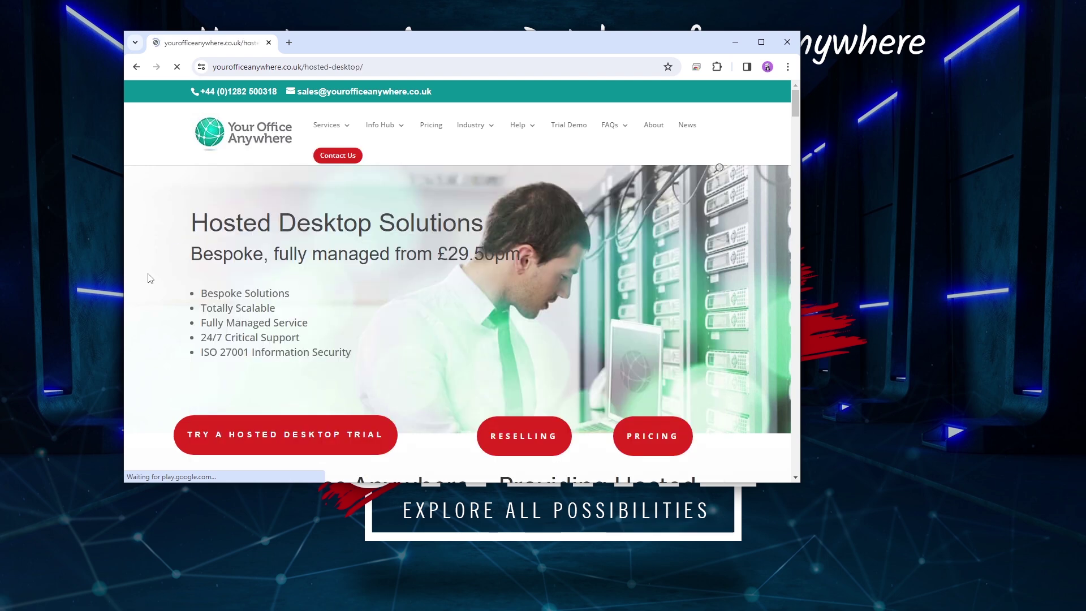
scroll(168, 271, down, 2)
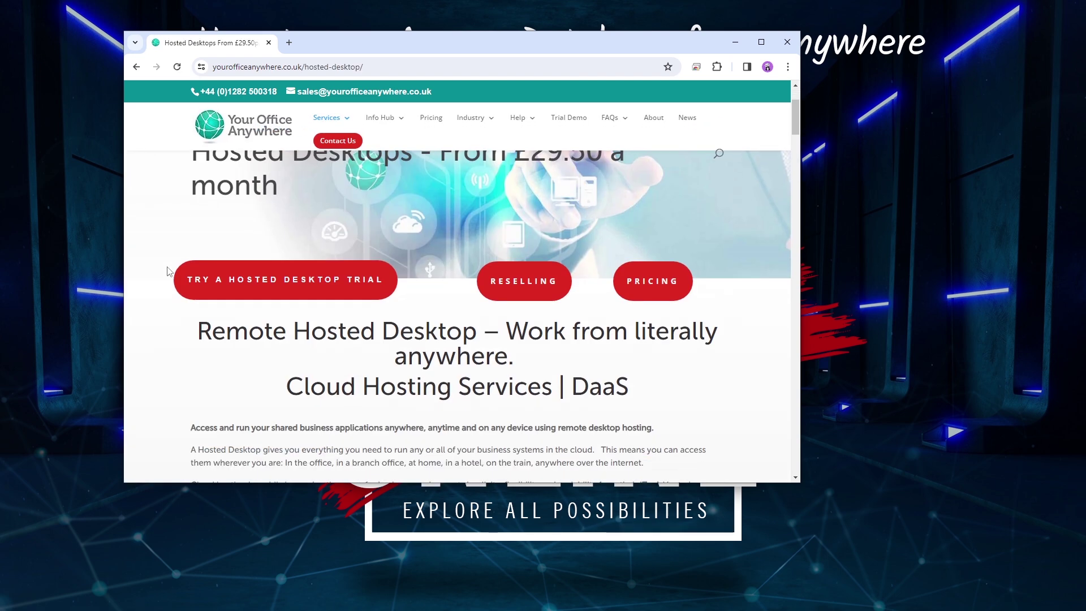
scroll(167, 271, down, 10)
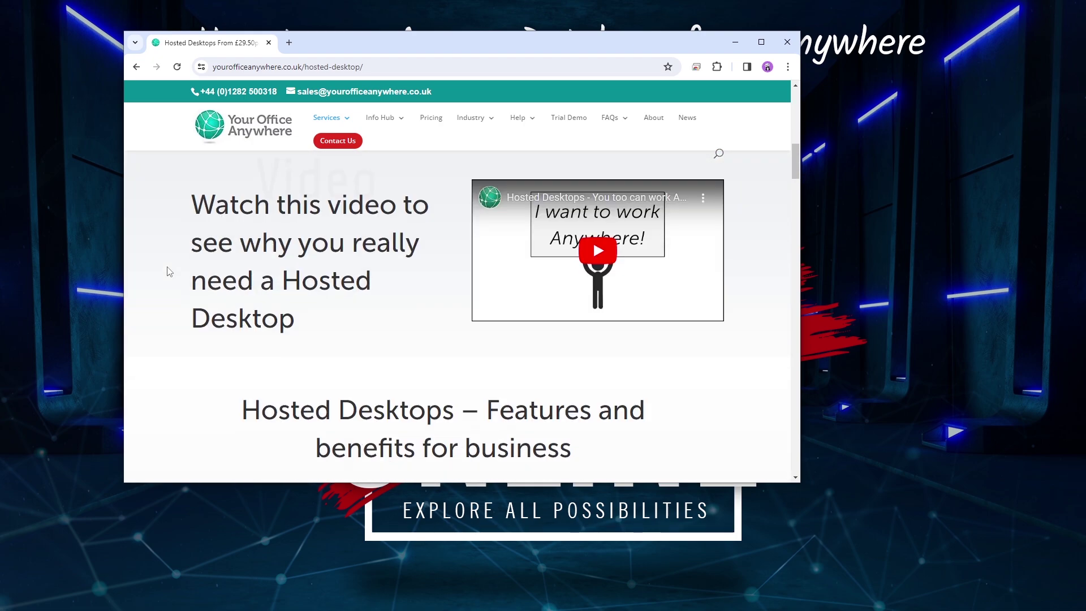
scroll(167, 272, down, 5)
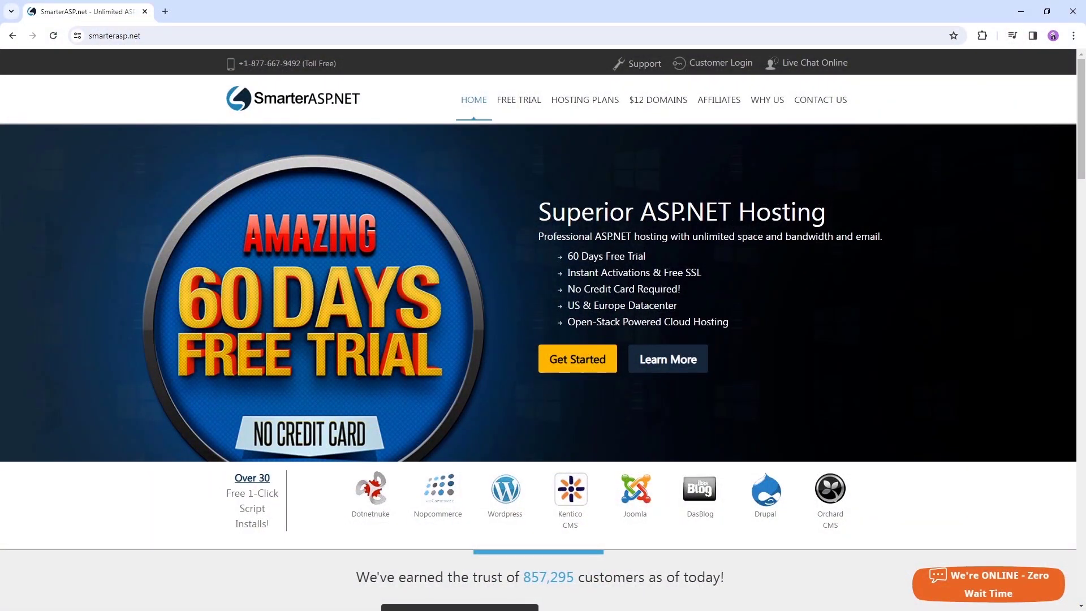
- Open the SmarterASP.NET free trial page and scroll through its hosting details
scroll(477, 294, down, 8)
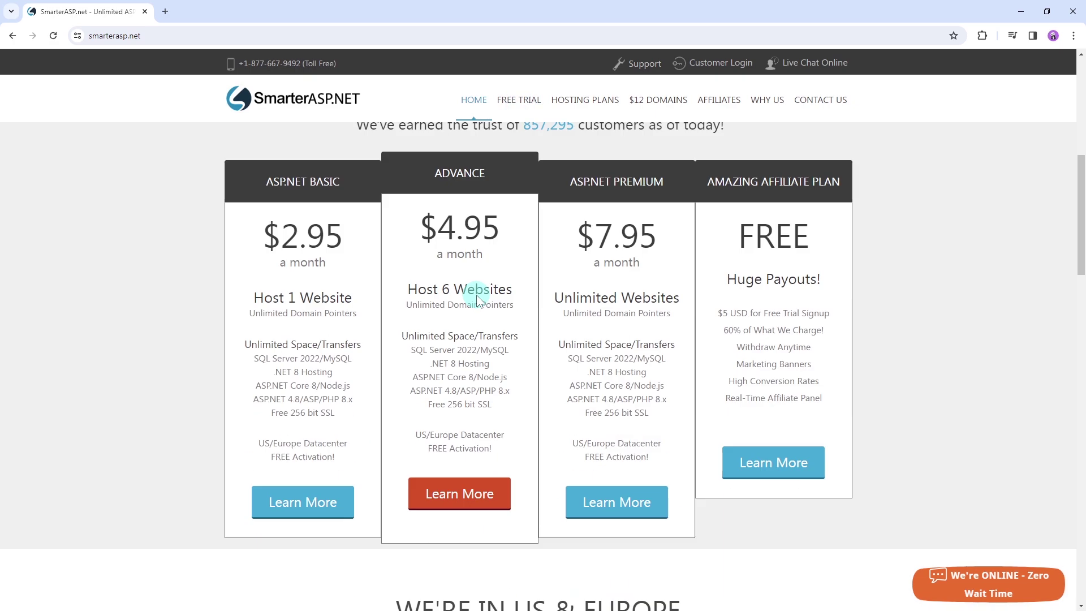
scroll(476, 294, up, 8)
click(519, 100)
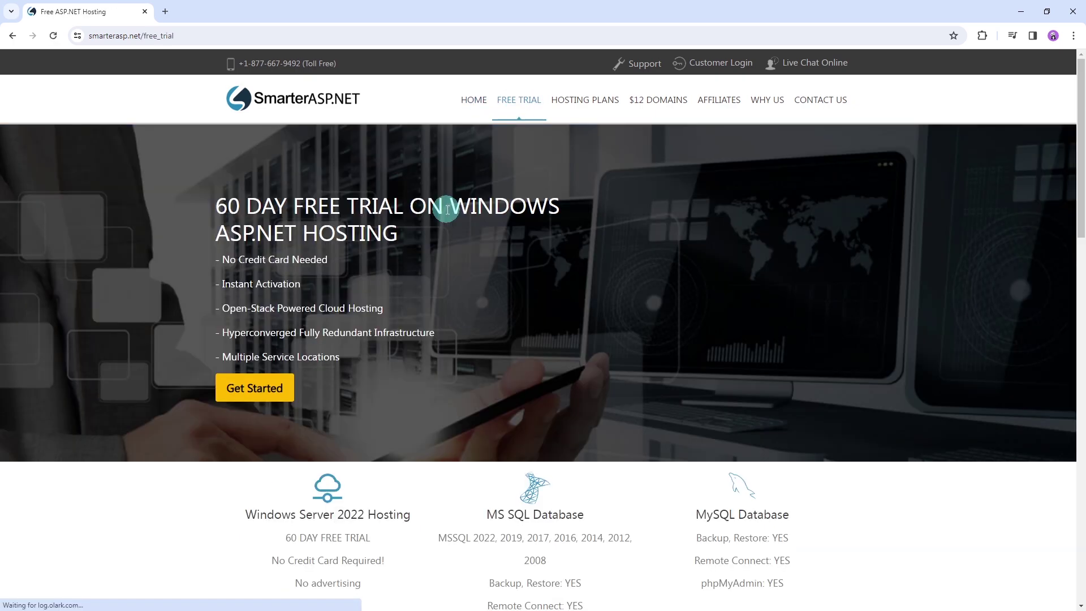
scroll(436, 286, down, 4)
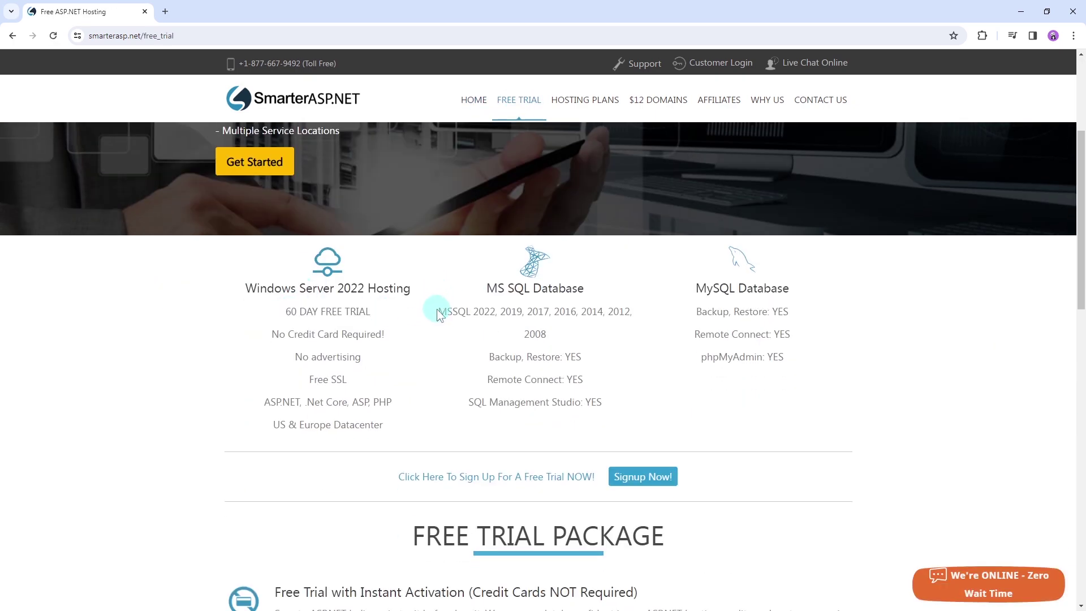
- Highlight the supported MSSQL versions and Management Studio details, then go to Customer Login
double_click(441, 312)
triple_click(588, 290)
triple_click(789, 289)
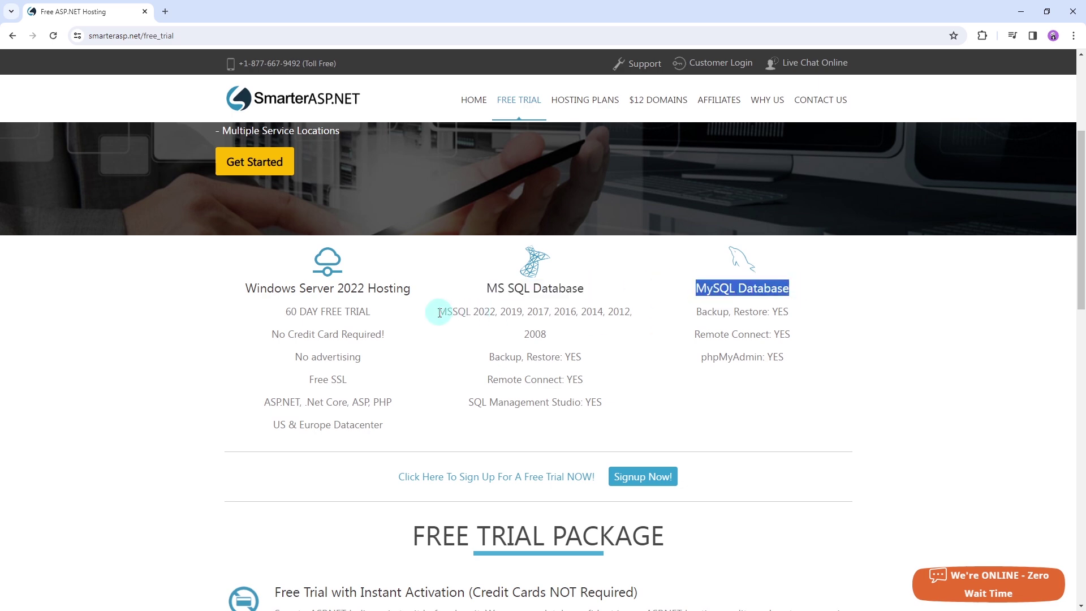
drag(440, 313, 622, 316)
drag(468, 405, 611, 400)
click(546, 415)
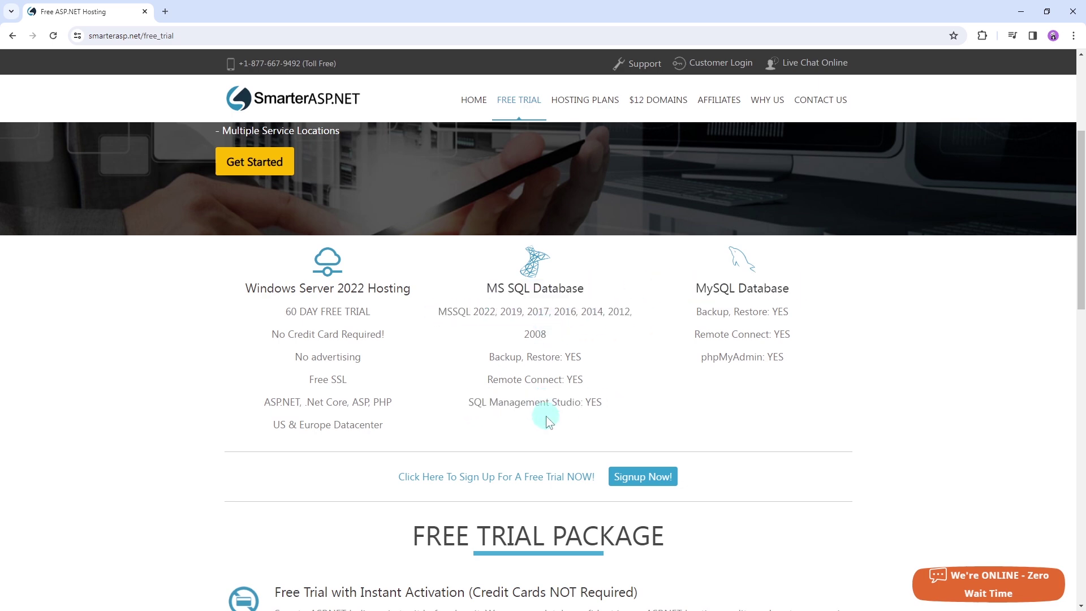
scroll(568, 438, up, 4)
click(689, 65)
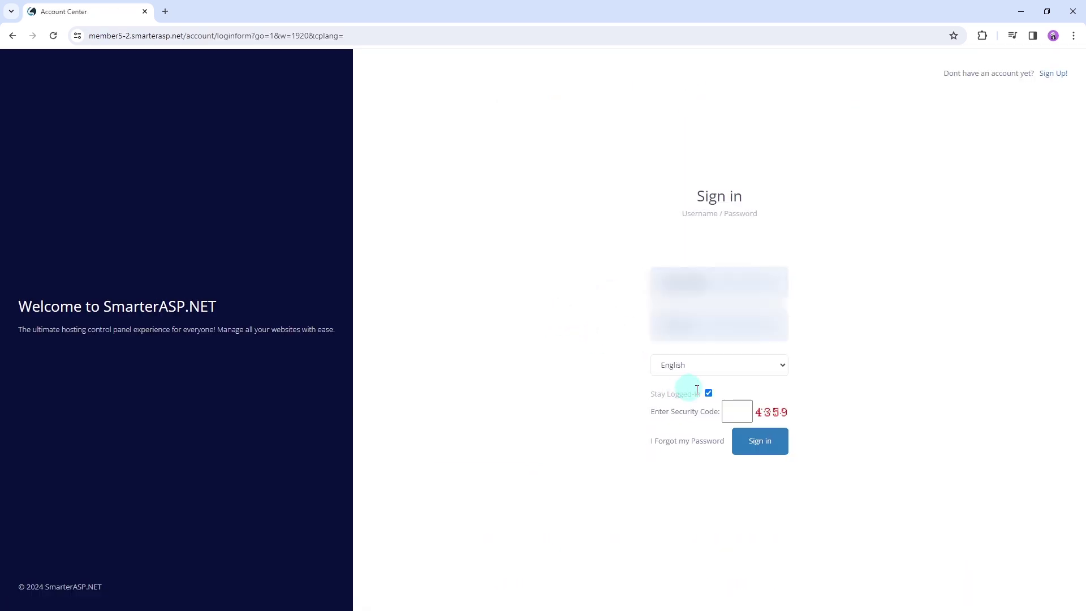
- Enter the security code and sign in to the SmarterASP.NET account
click(737, 410)
click(760, 442)
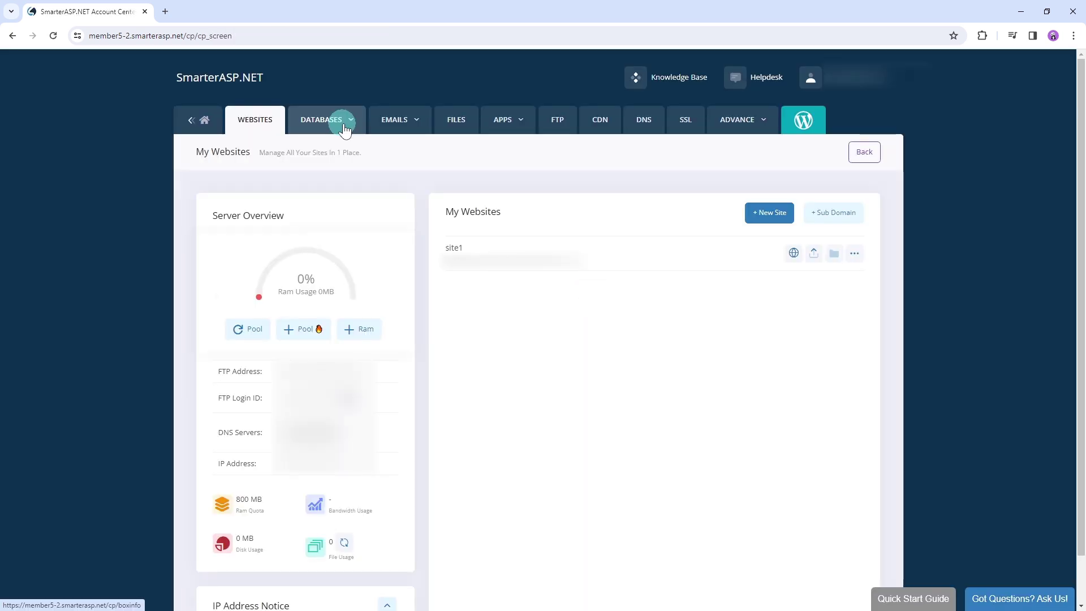
- Open MSSQL Manager under Databases and start adding a new database
click(343, 122)
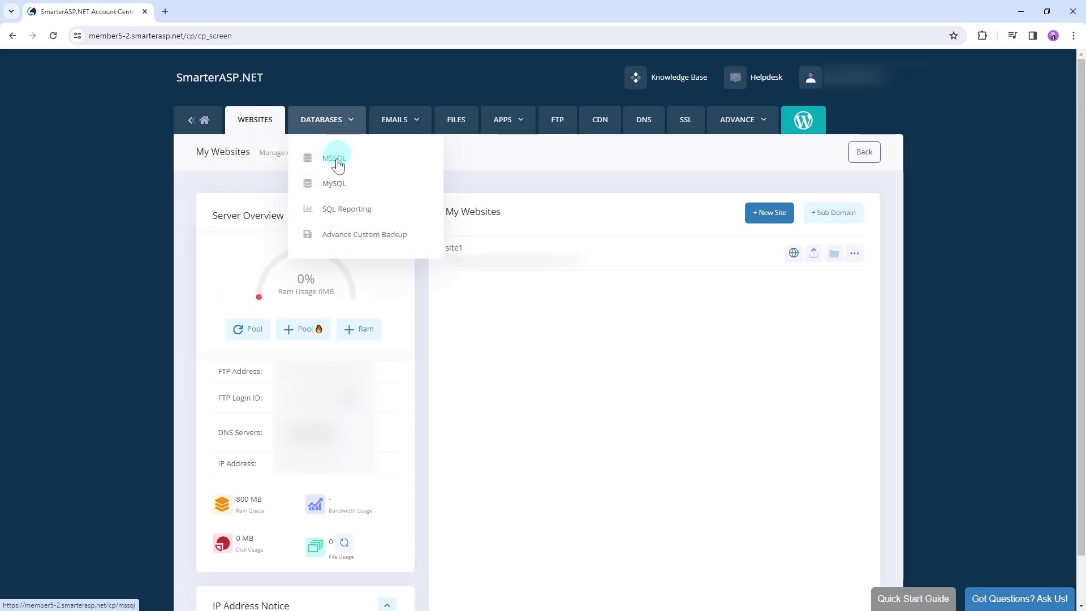
click(378, 161)
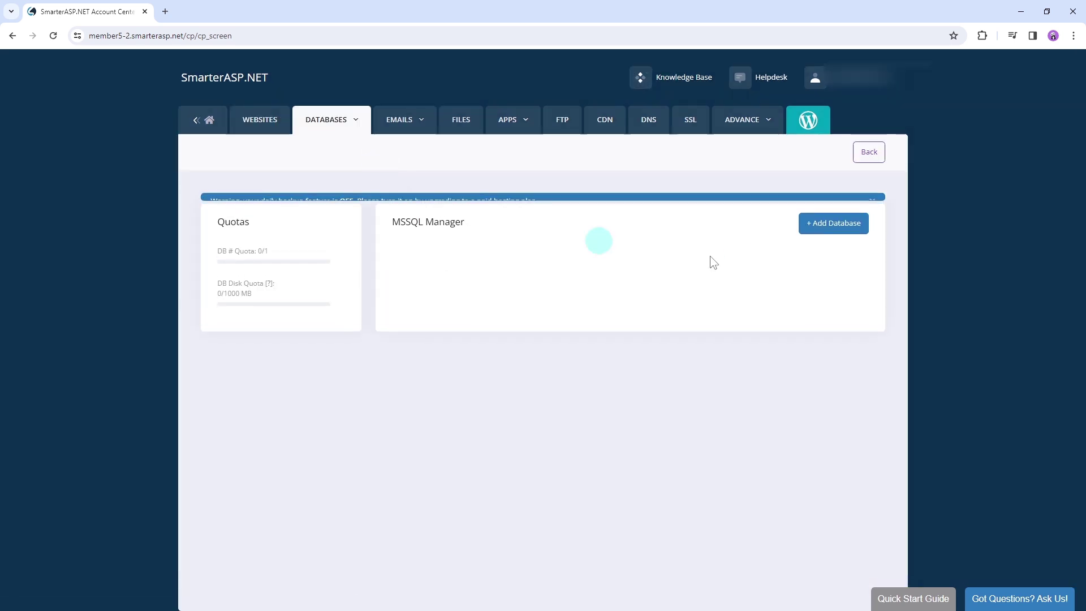
click(823, 242)
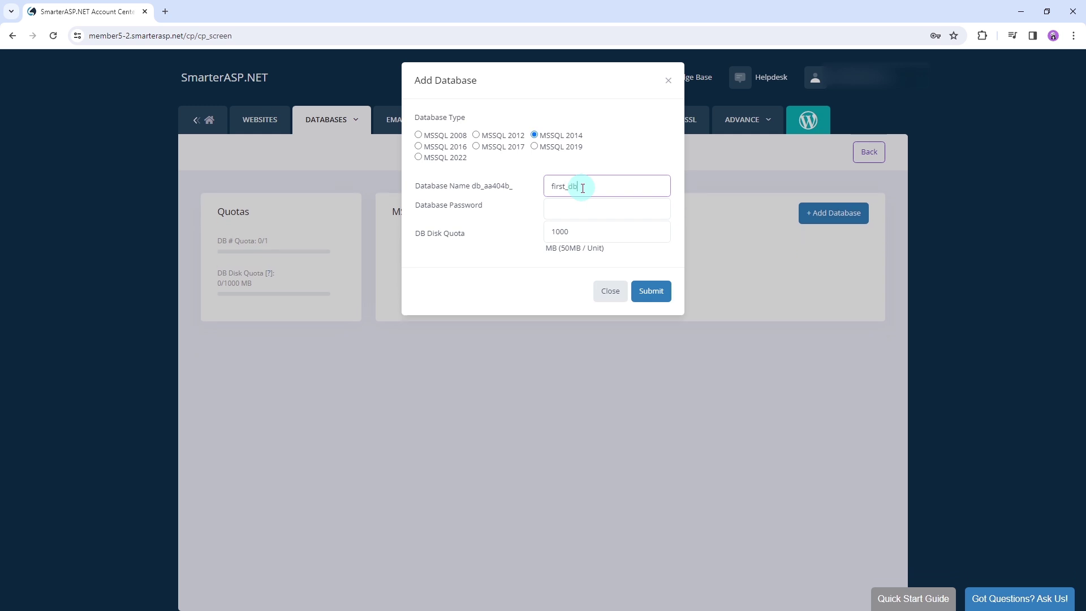
- Give the firstdb database a password and 50 MB disk quota, and submit past the invalid-characters warning
key(Tab)
text(••••••••••••)
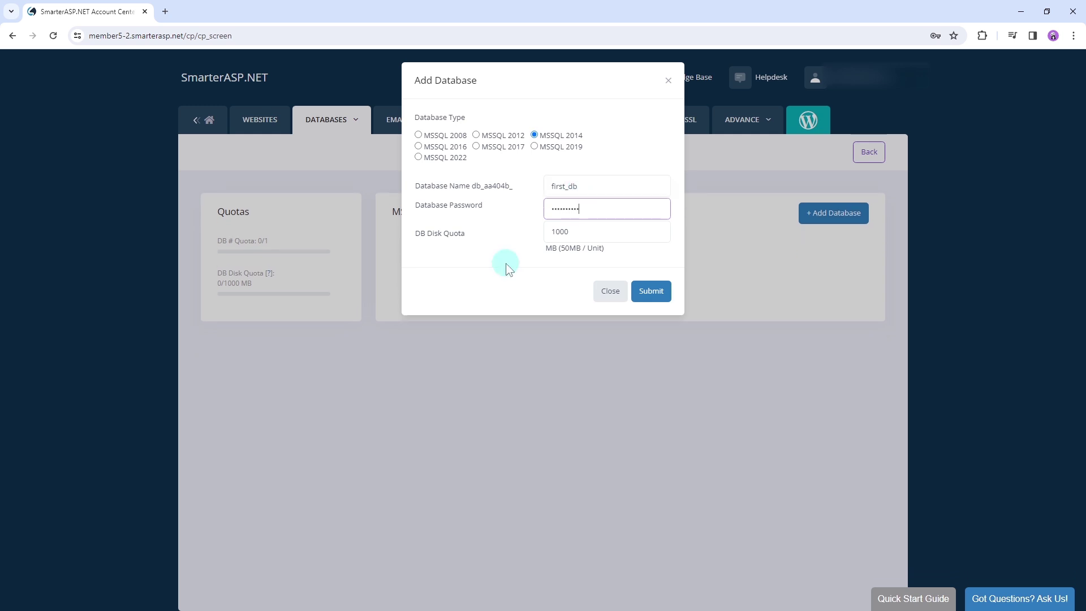
text(••)
key(Tab)
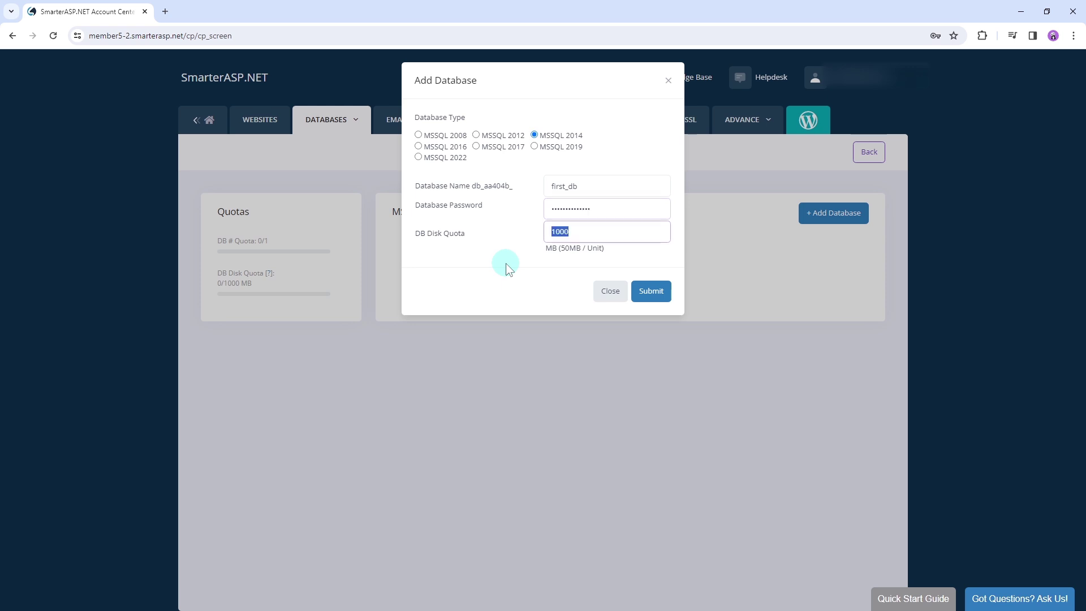
text(50)
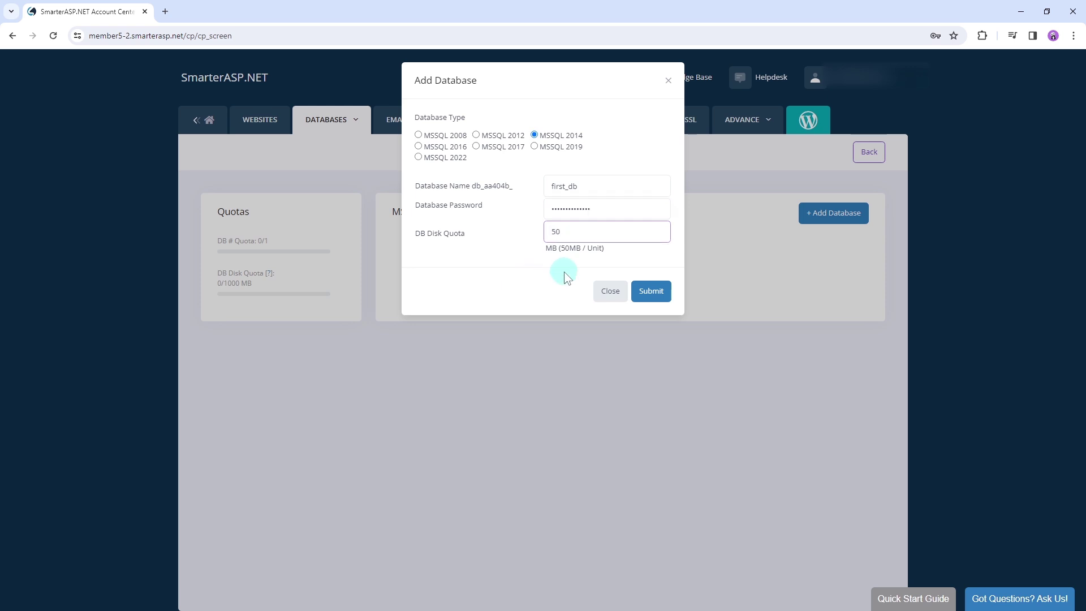
click(656, 292)
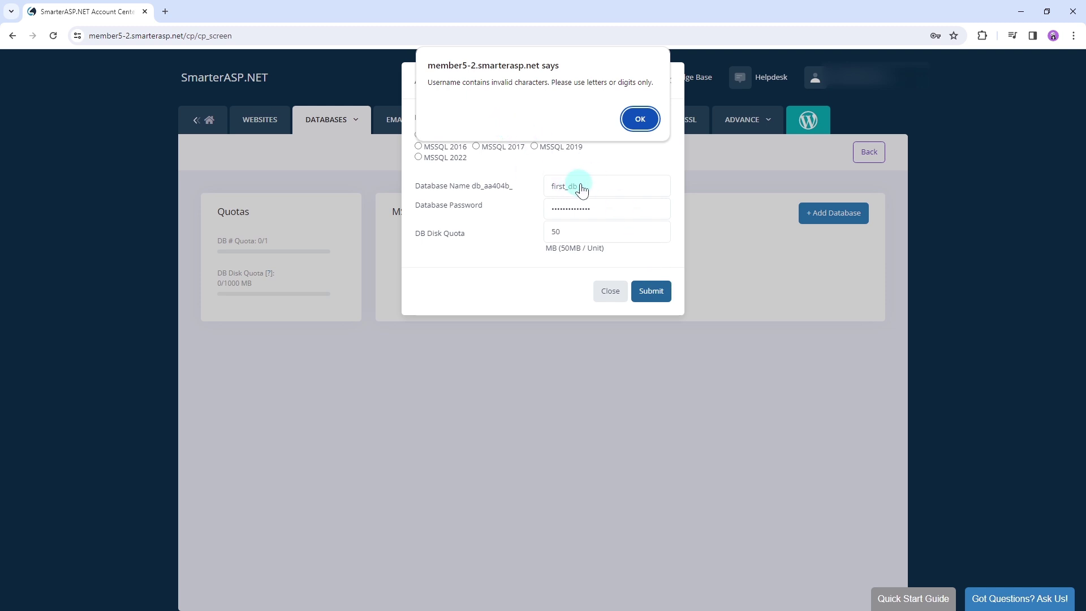
click(640, 119)
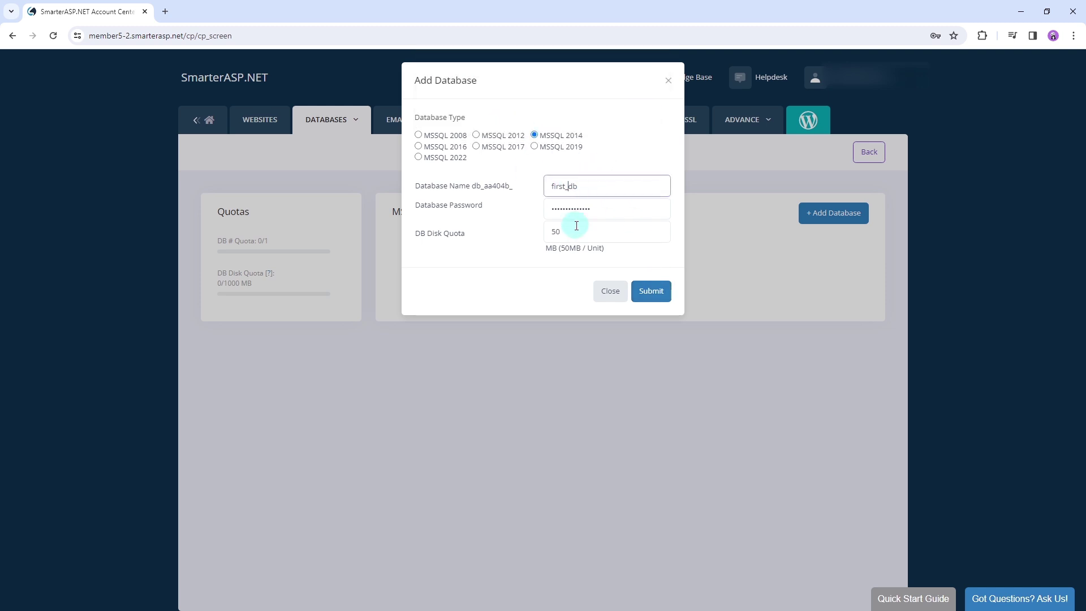
click(651, 291)
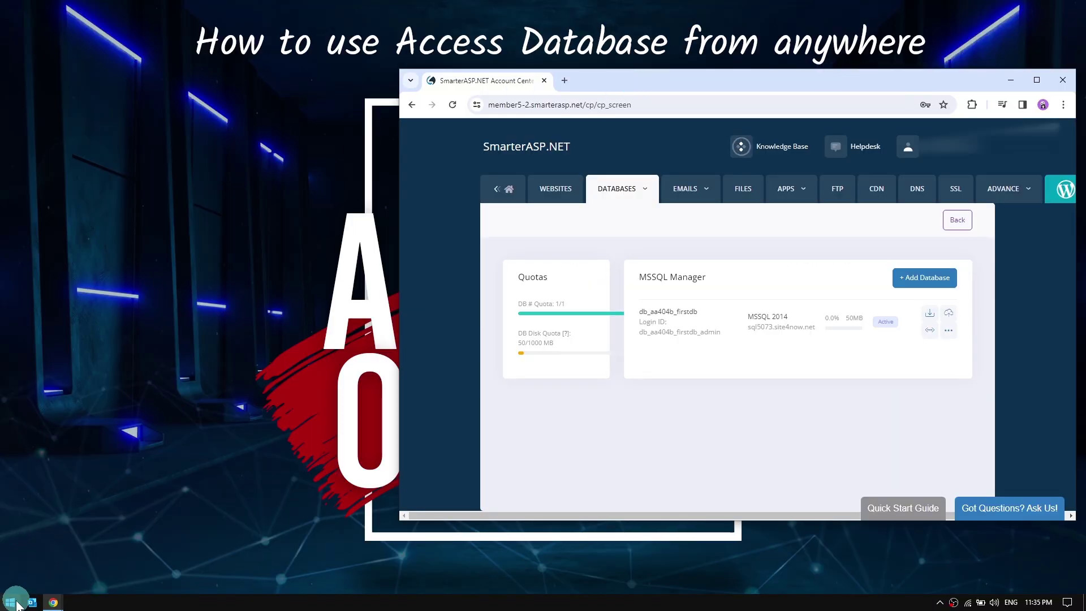
- Launch SQL Server Management Studio and paste the server address sql5073.site4now.net as server name
click(10, 602)
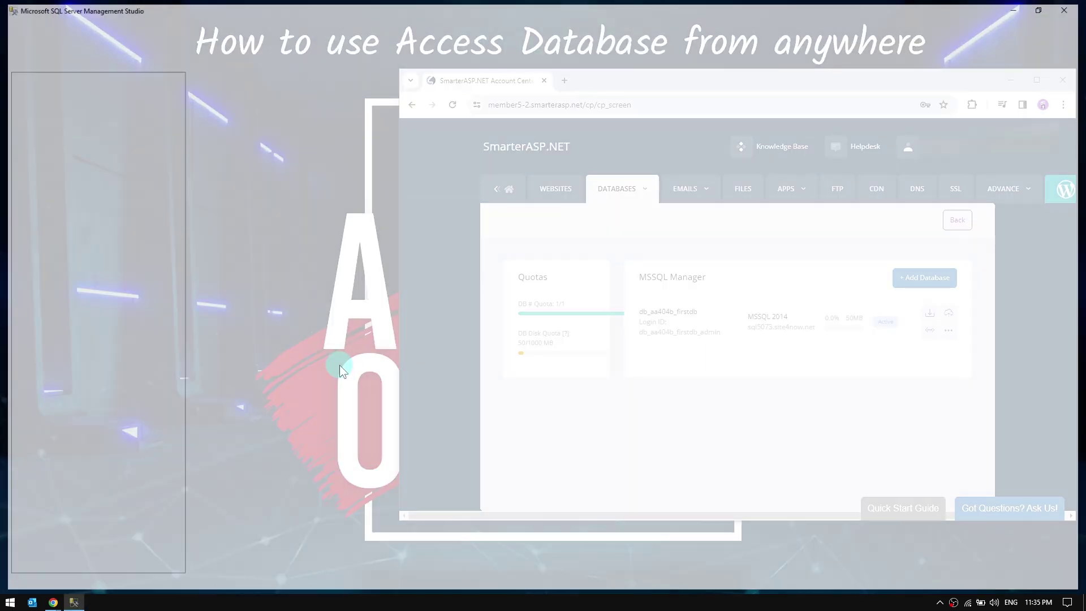
mouse_move(53, 602)
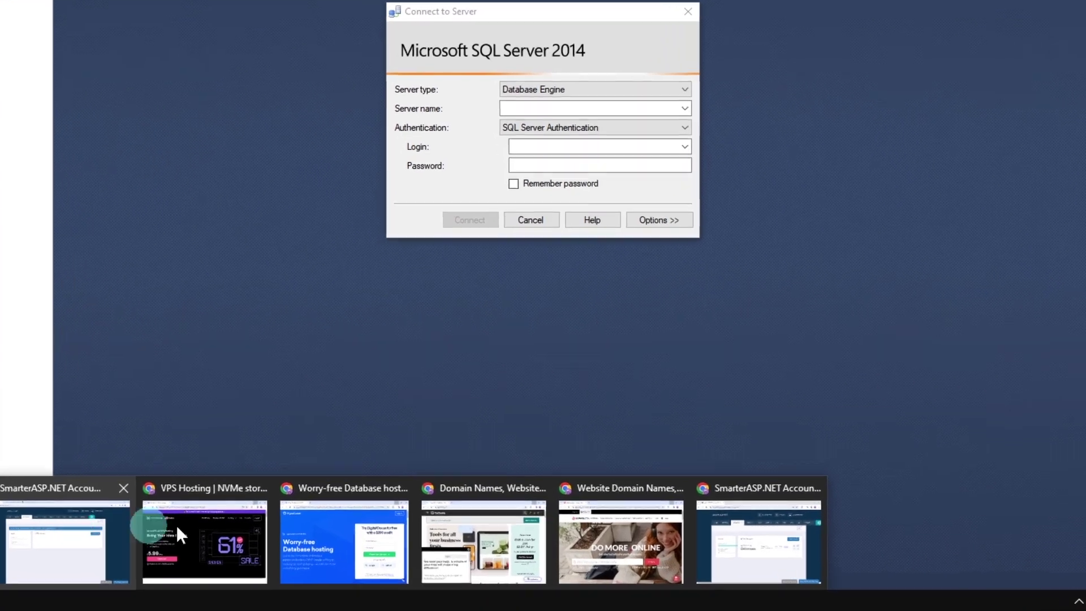
click(722, 582)
drag(475, 560, 571, 574)
key(ctrl+c)
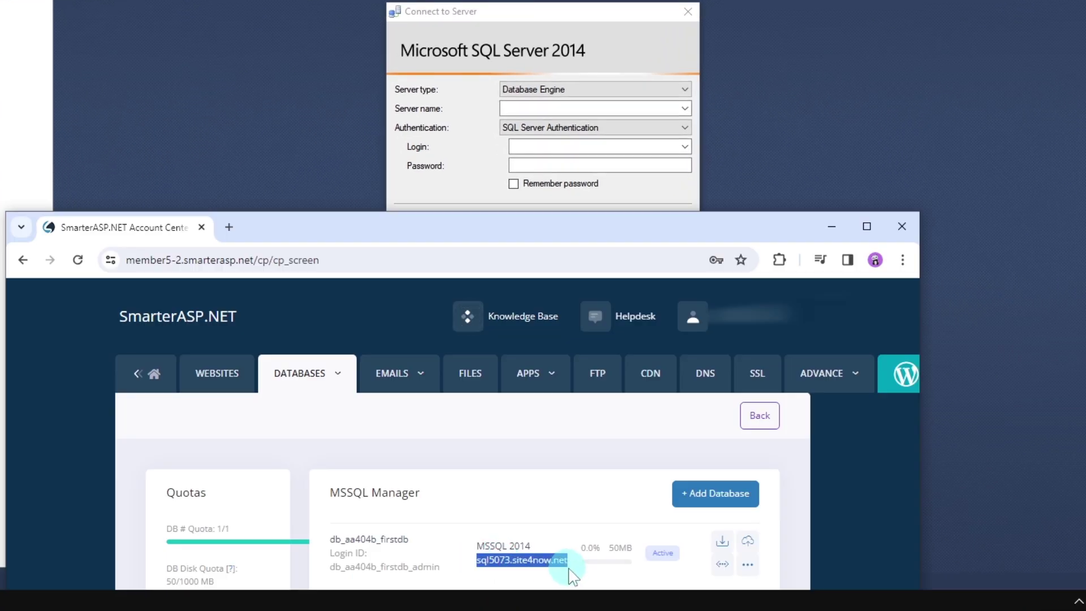
click(560, 108)
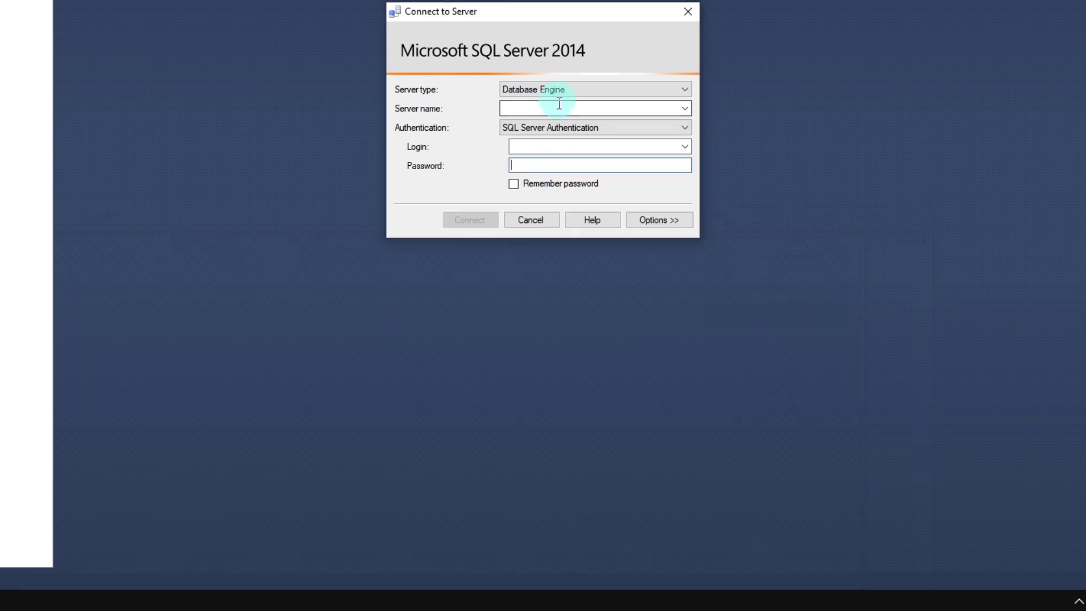
key(ctrl+v)
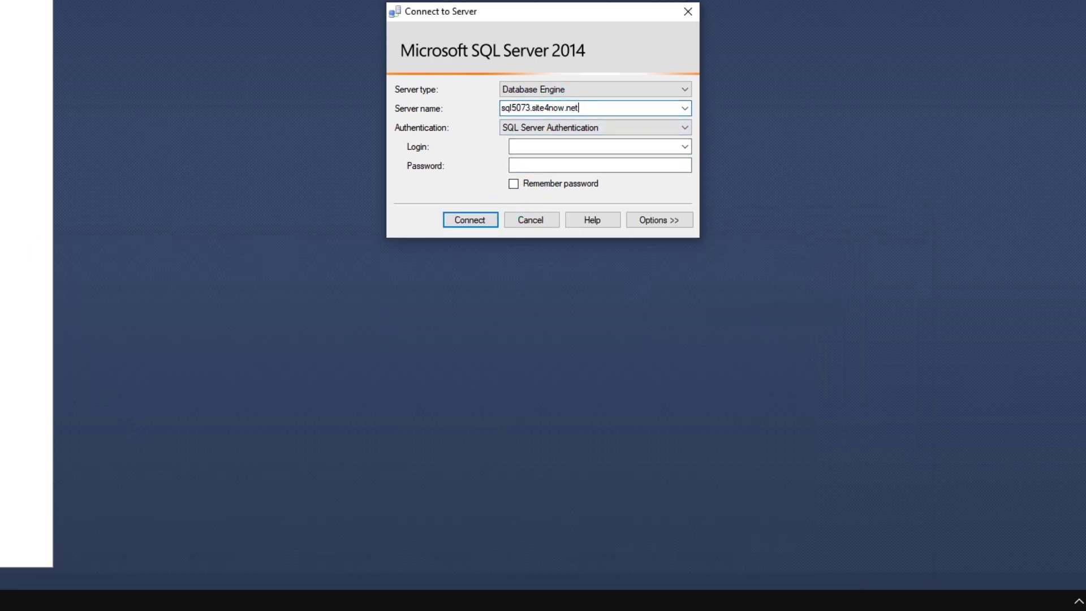
- Paste the database login ID, enter the password, and connect to the server
mouse_move(758, 596)
click(759, 565)
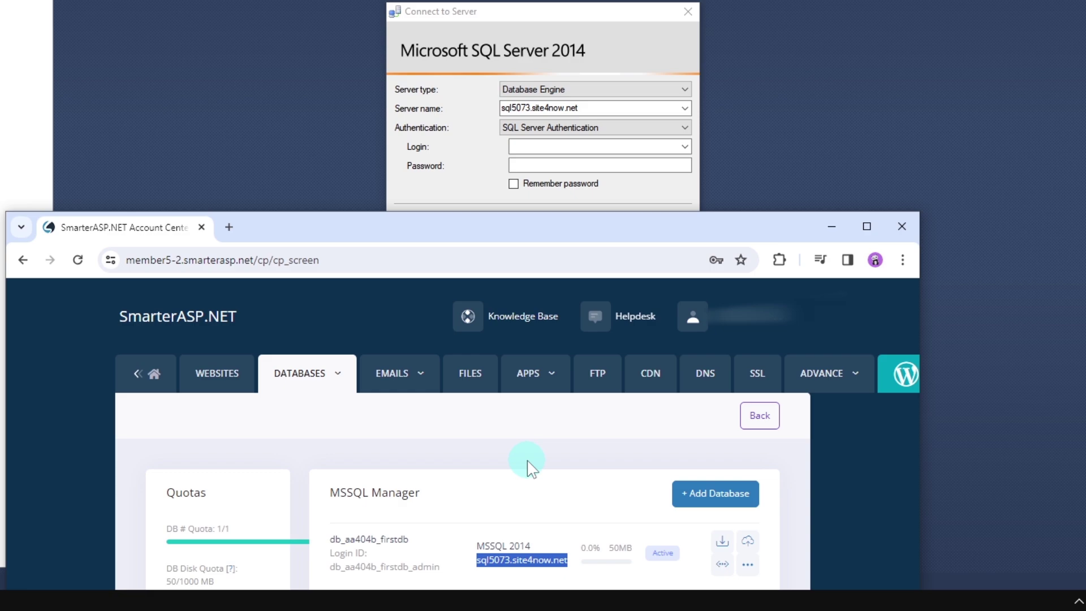
drag(330, 566, 463, 580)
key(ctrl+c)
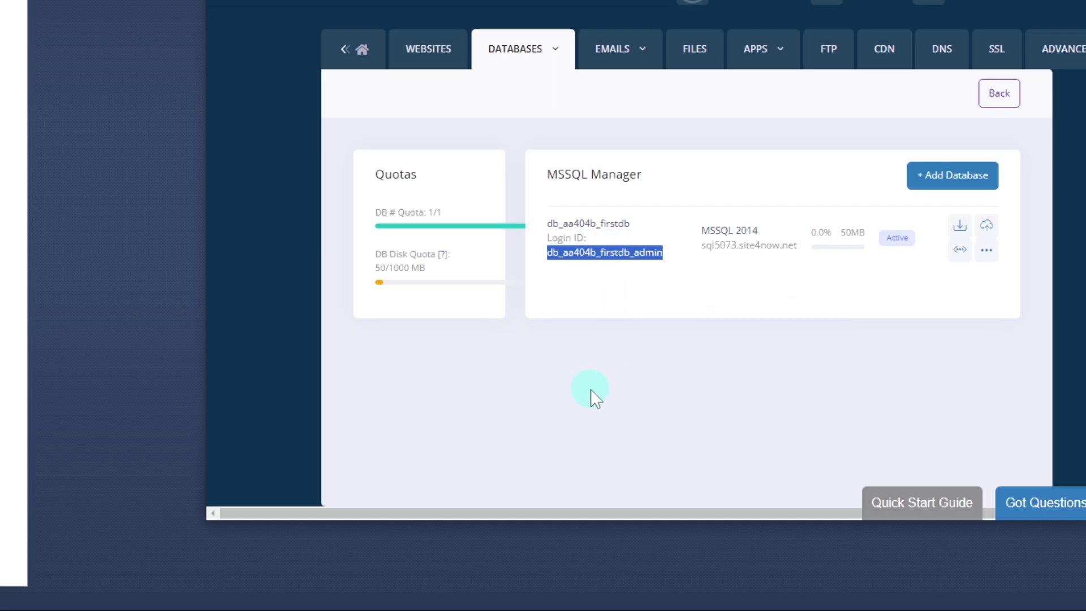
click(151, 206)
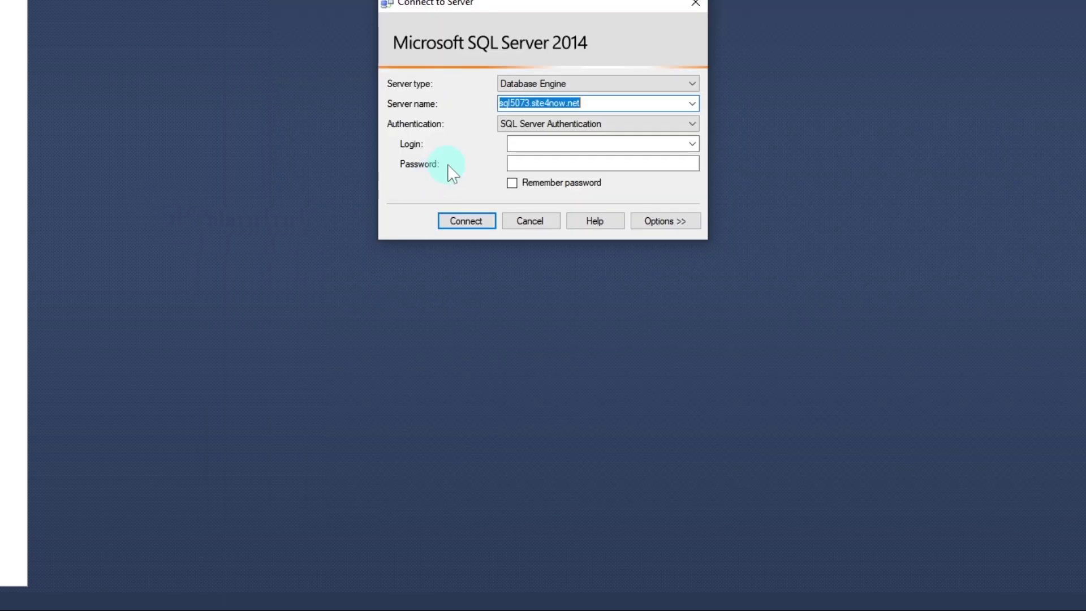
click(518, 146)
key(ctrl+v)
click(535, 164)
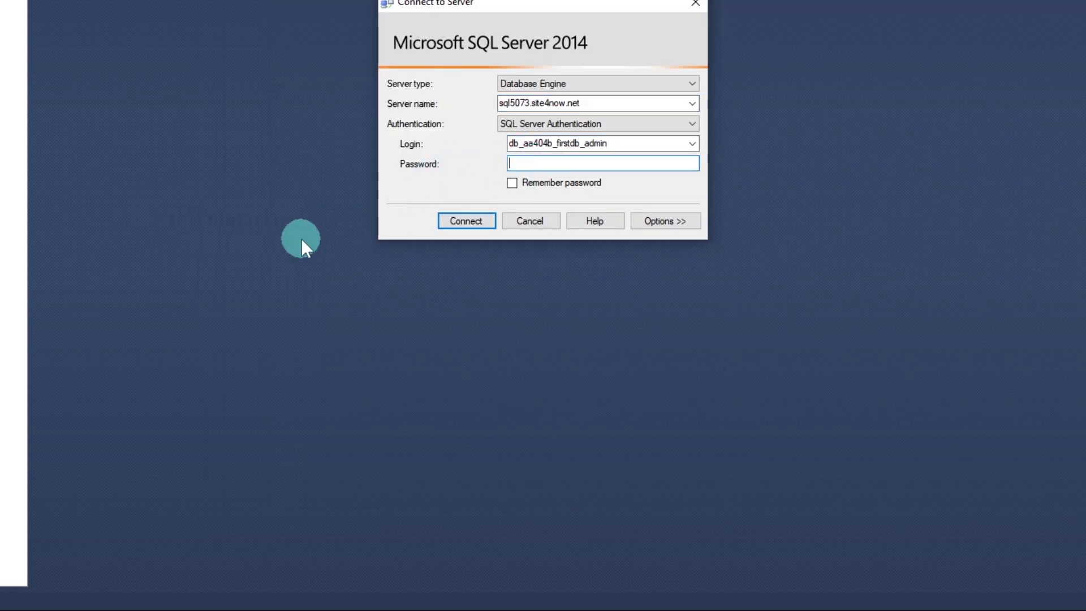
text(1)
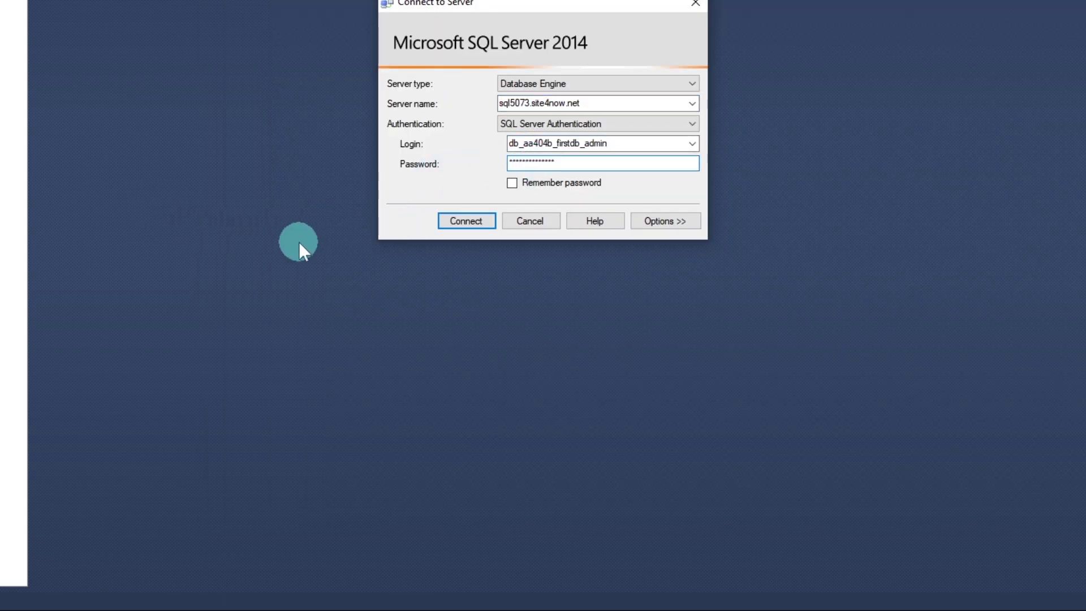
click(474, 222)
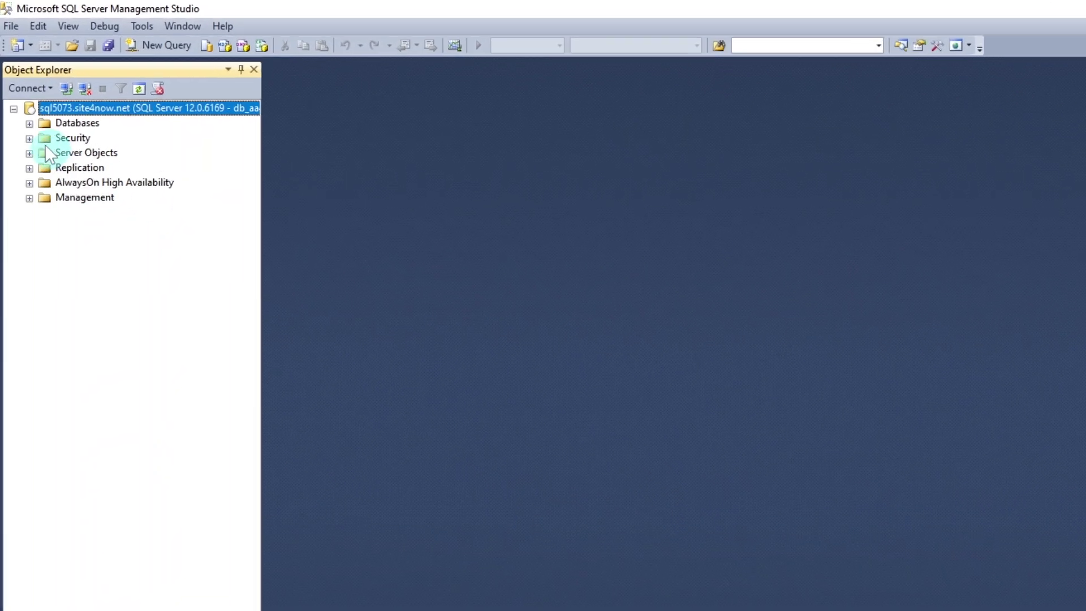
- Expand Databases and db_aa404b_firstdb in Object Explorer to reveal its Tables, Views and Storage folders
click(29, 123)
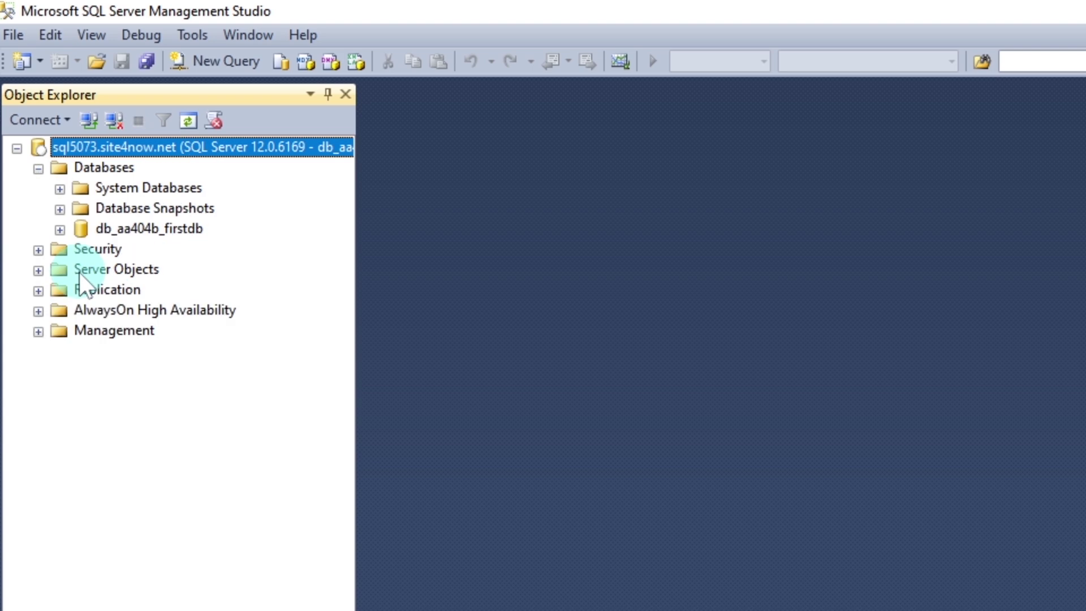
click(60, 230)
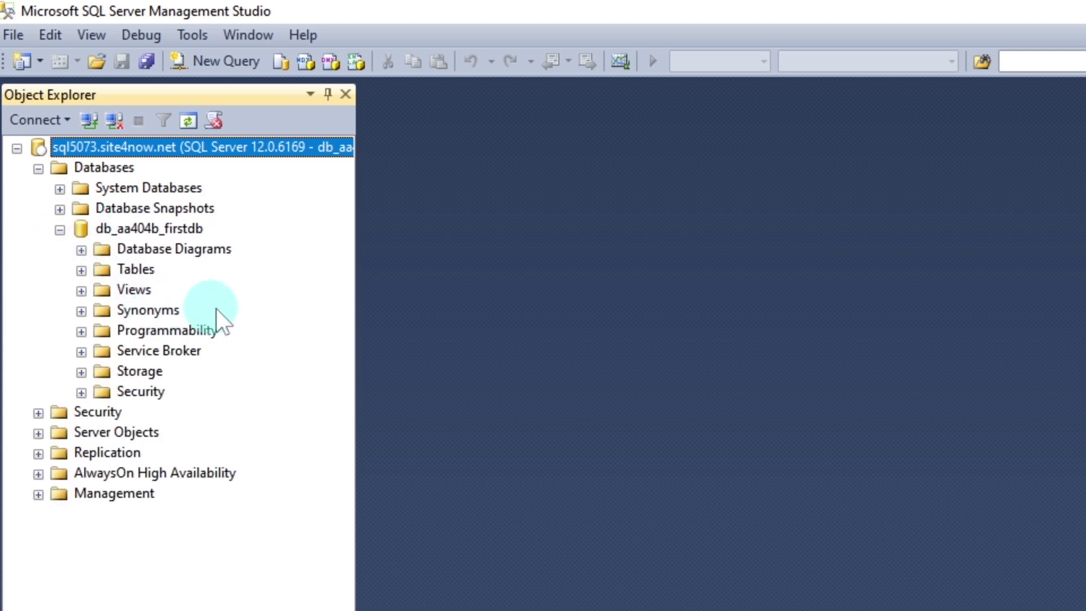
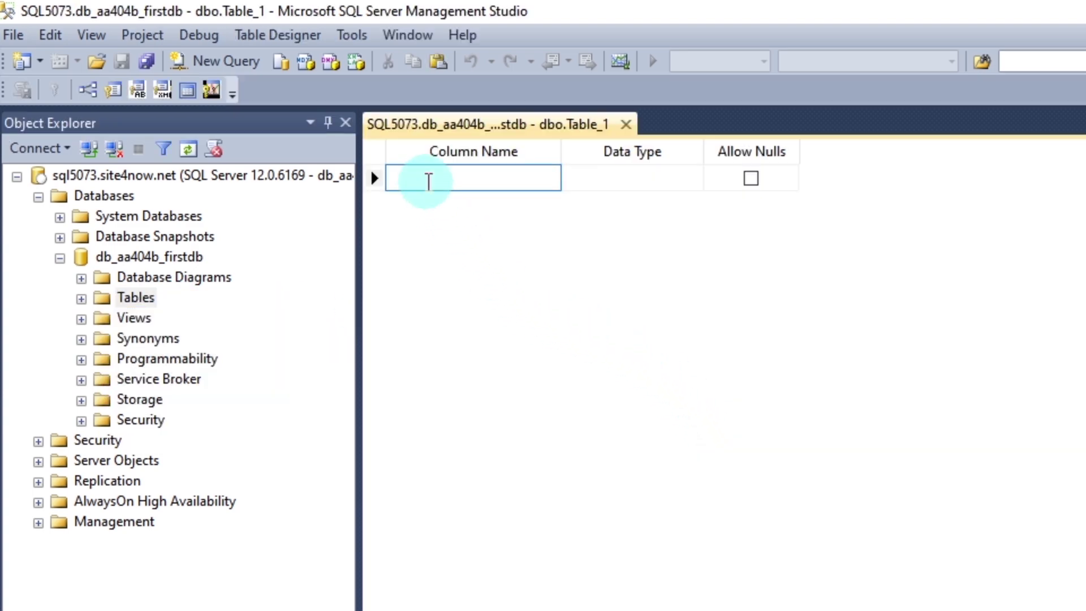
- Define columns tid as int and idate as date
text(tid)
key(Tab)
text(int)
key(Tab)
key(Tab)
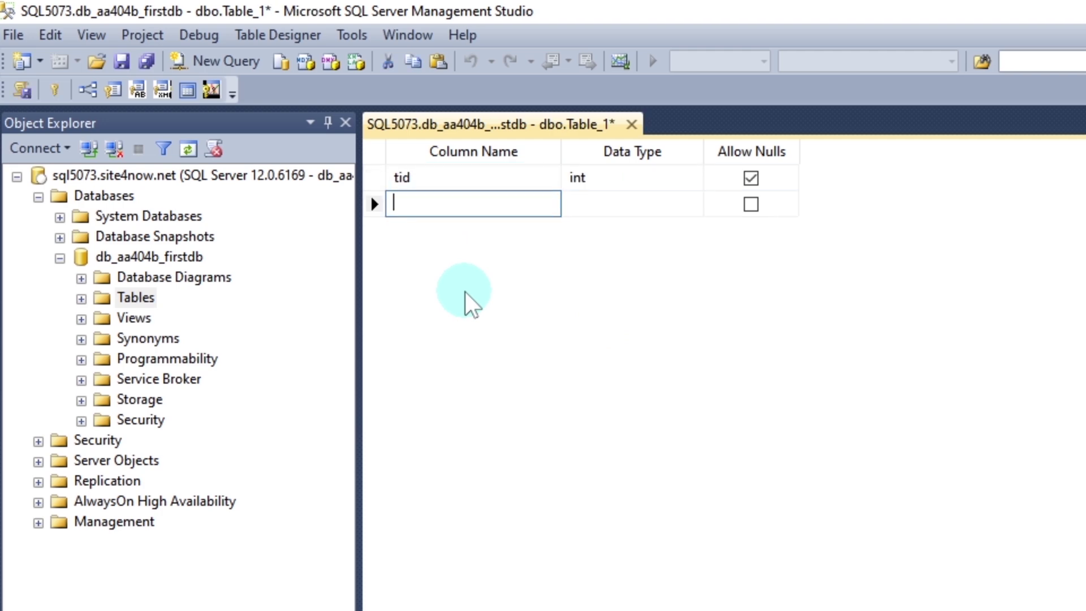
text(idate)
key(Tab)
text(date)
key(Tab)
key(Tab)
- Add columns iname as varchar(250) and iamount as money
text(iname)
key(Tab)
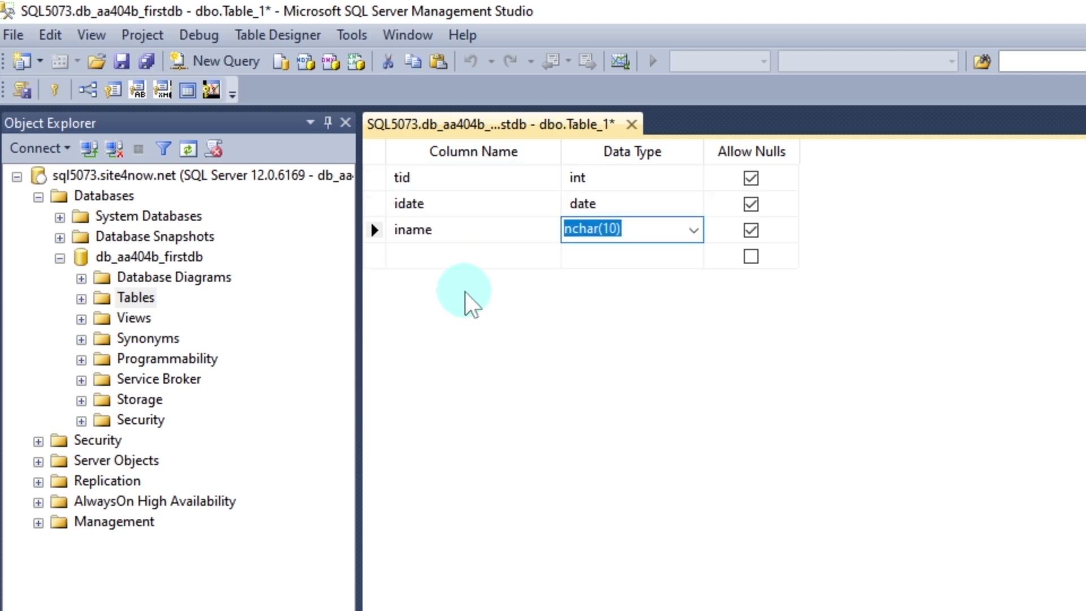
text(varchar(250)
key(Tab)
key(Tab)
text(i)
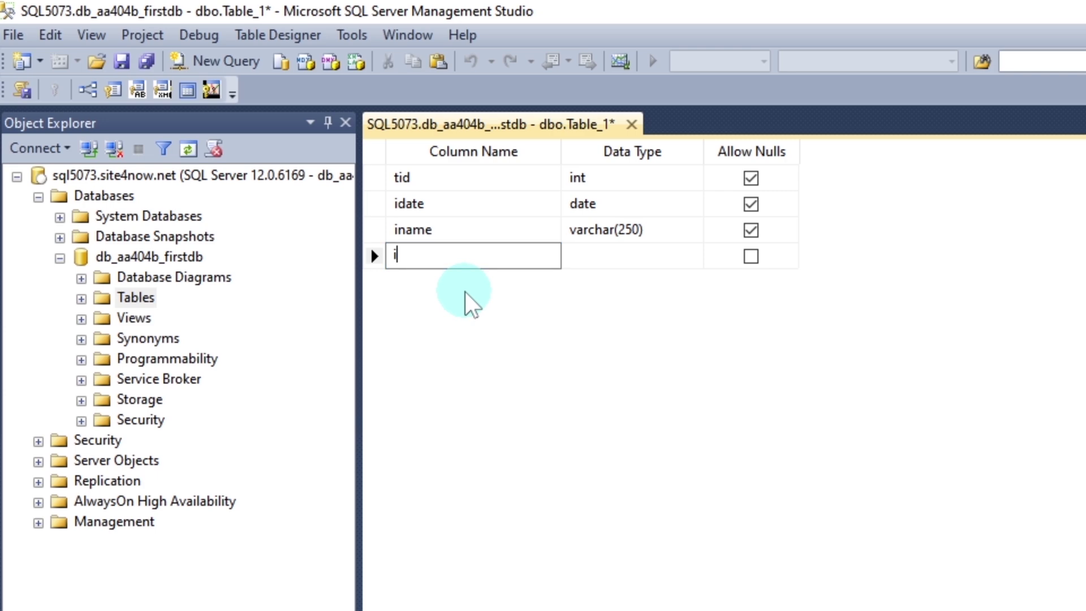
text(amount)
key(Tab)
text(m)
key(Tab)
- Make tid the identity column and primary key, then save the table design
click(453, 177)
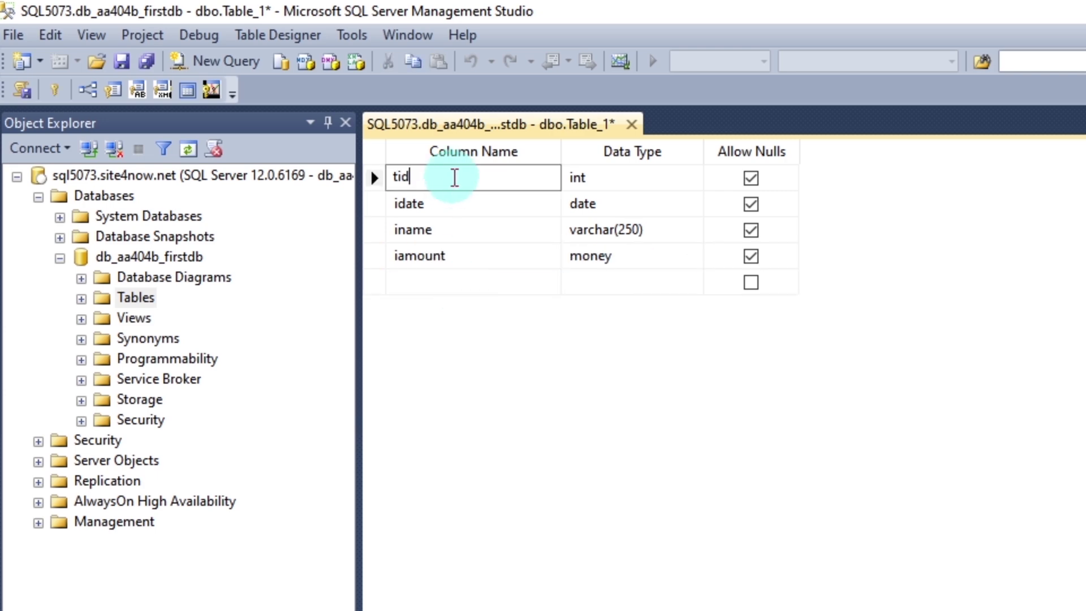
click(629, 253)
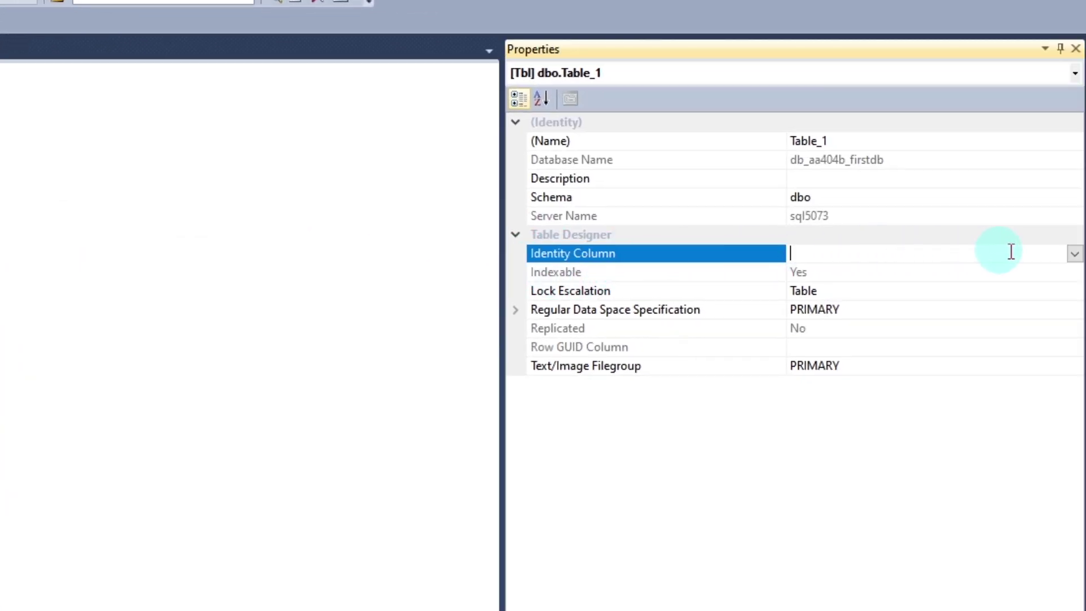
click(1074, 253)
click(966, 277)
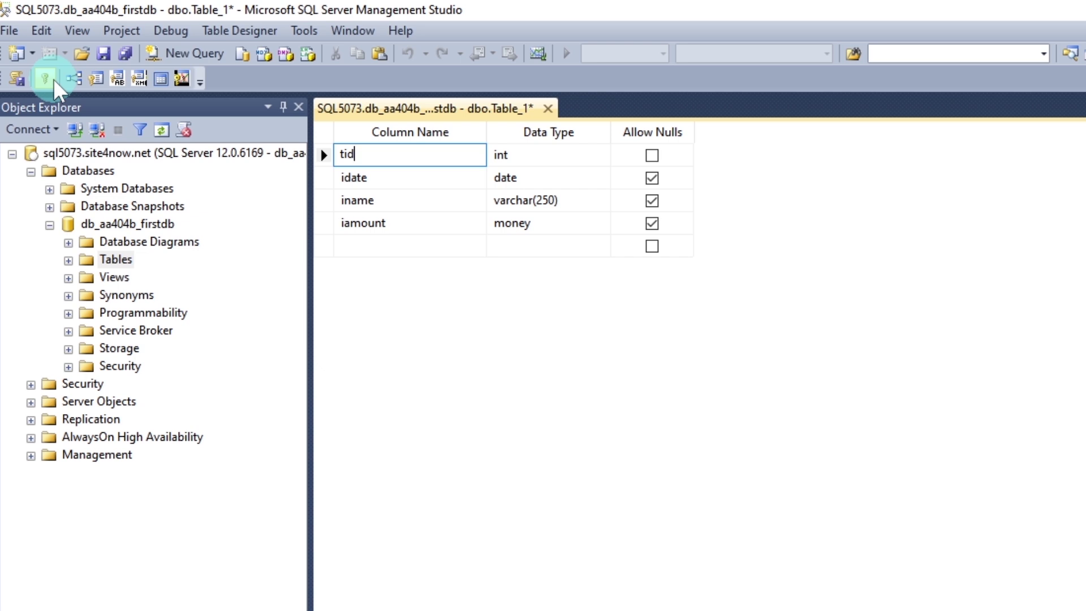
click(53, 80)
click(378, 156)
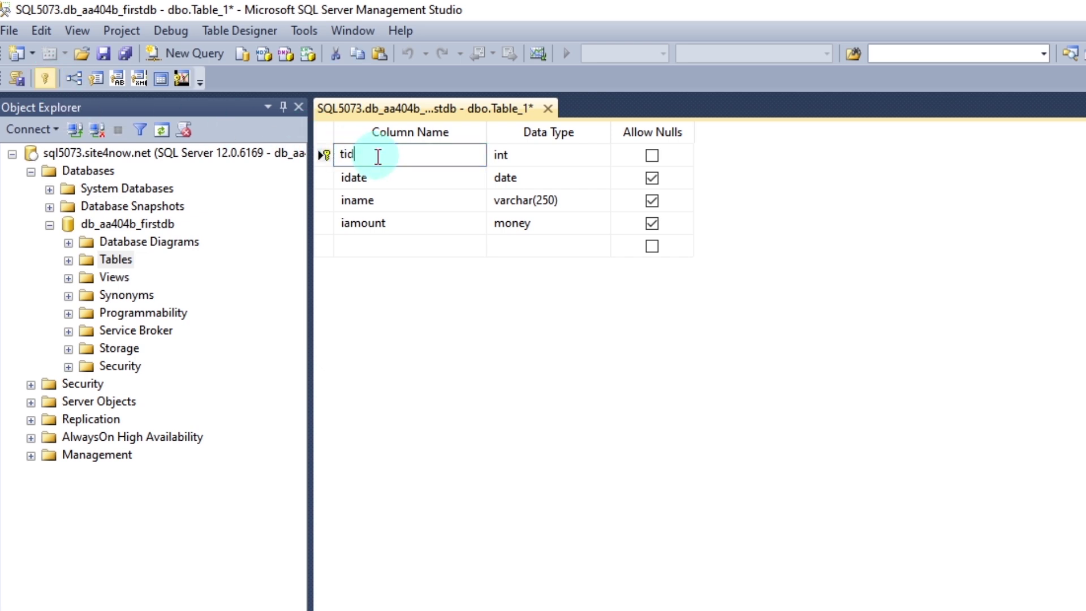
click(633, 292)
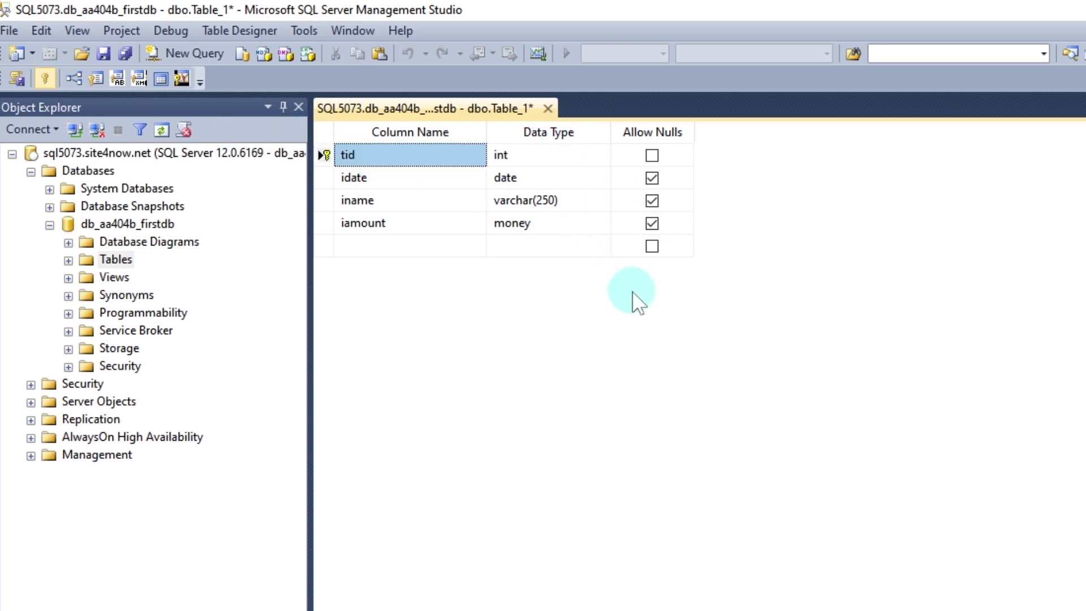
click(103, 54)
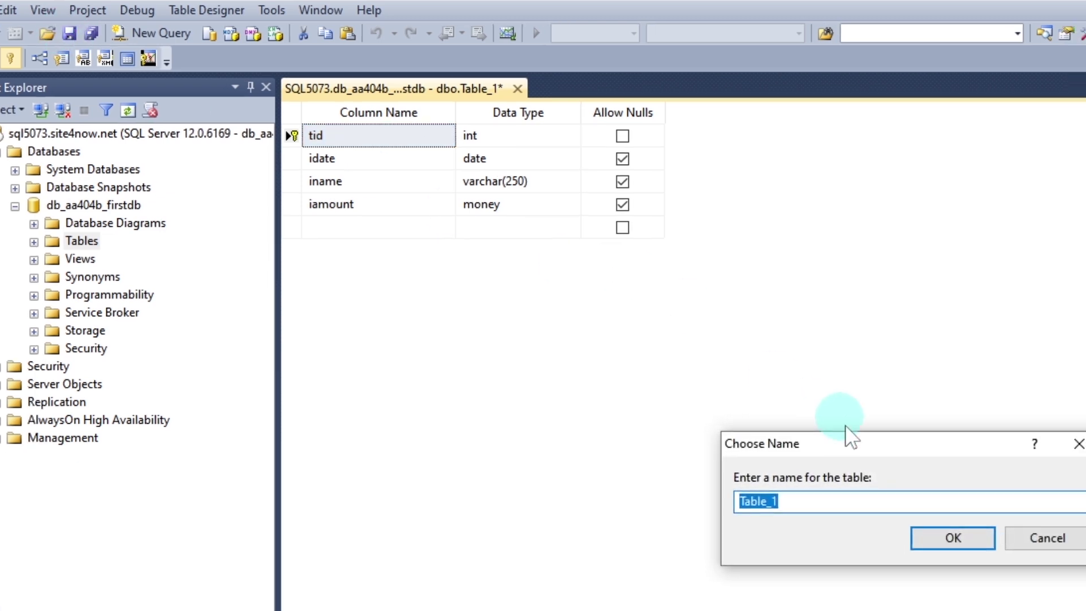
- Replace the default name Table_1 with testdb and confirm
drag(874, 453, 513, 301)
drag(291, 257, 206, 255)
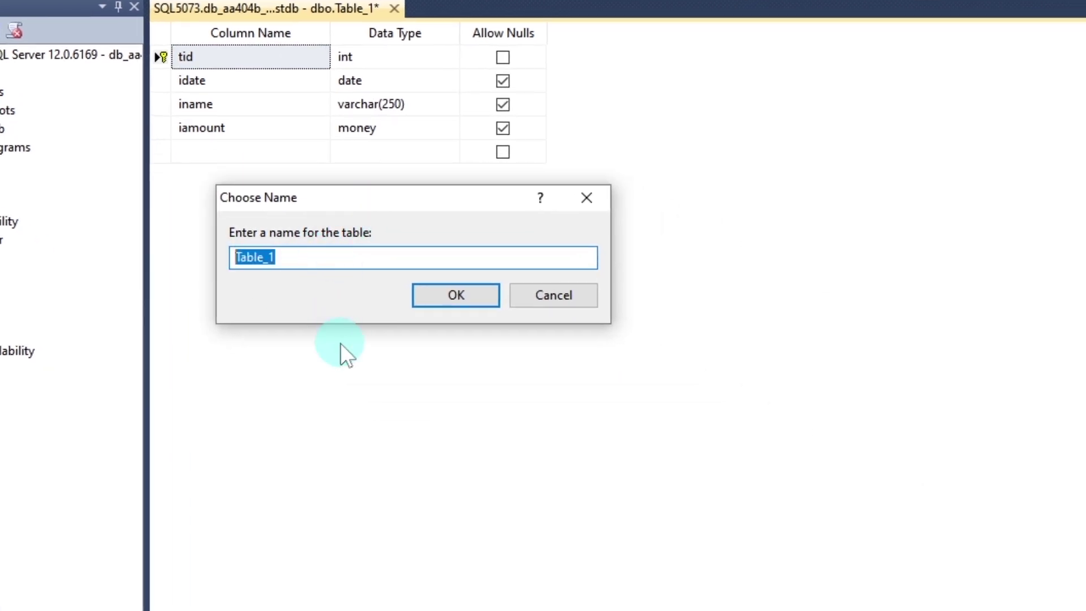
text(testdb)
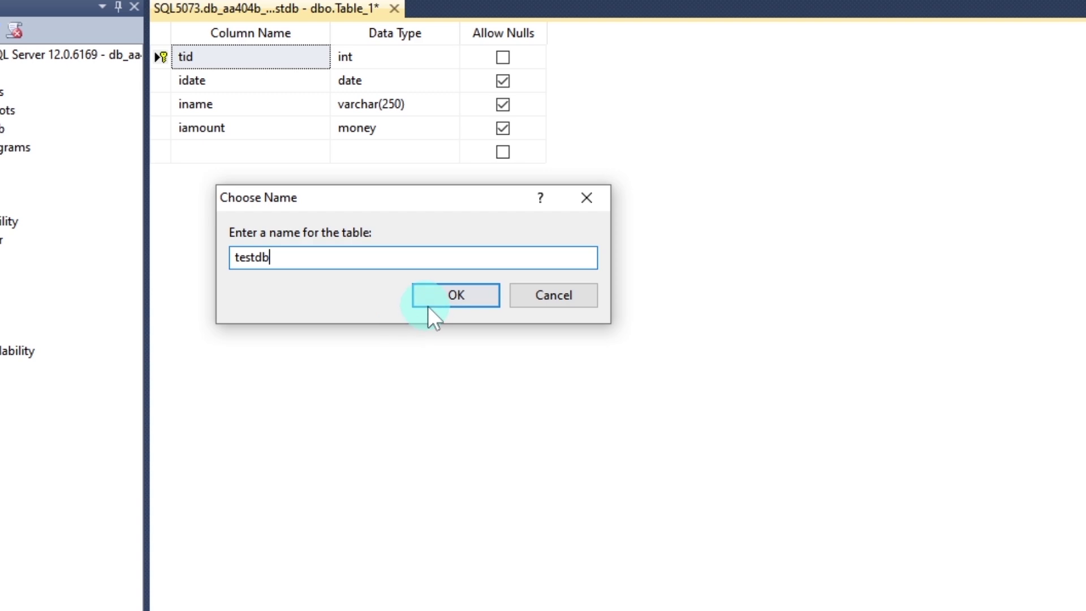
click(441, 294)
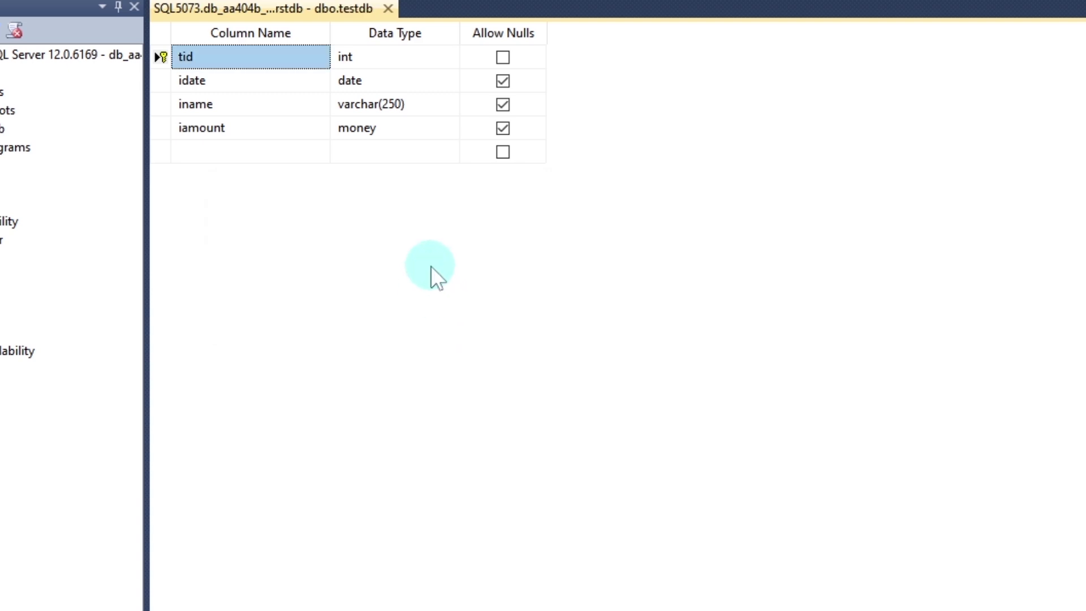
- Close the testdb design tab and minimize Management Studio and the browser
click(388, 9)
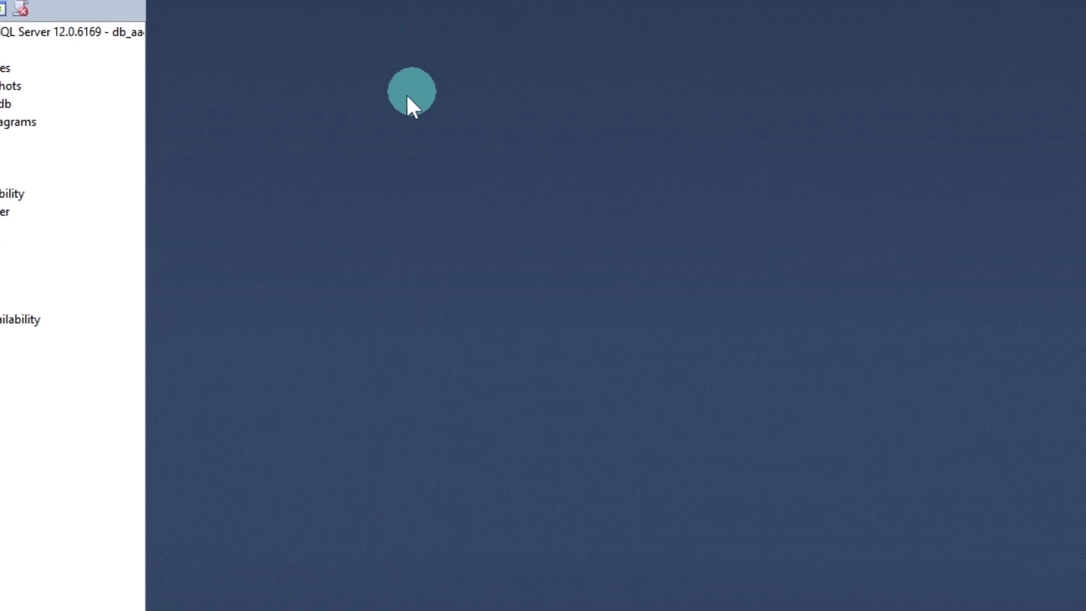
click(1021, 11)
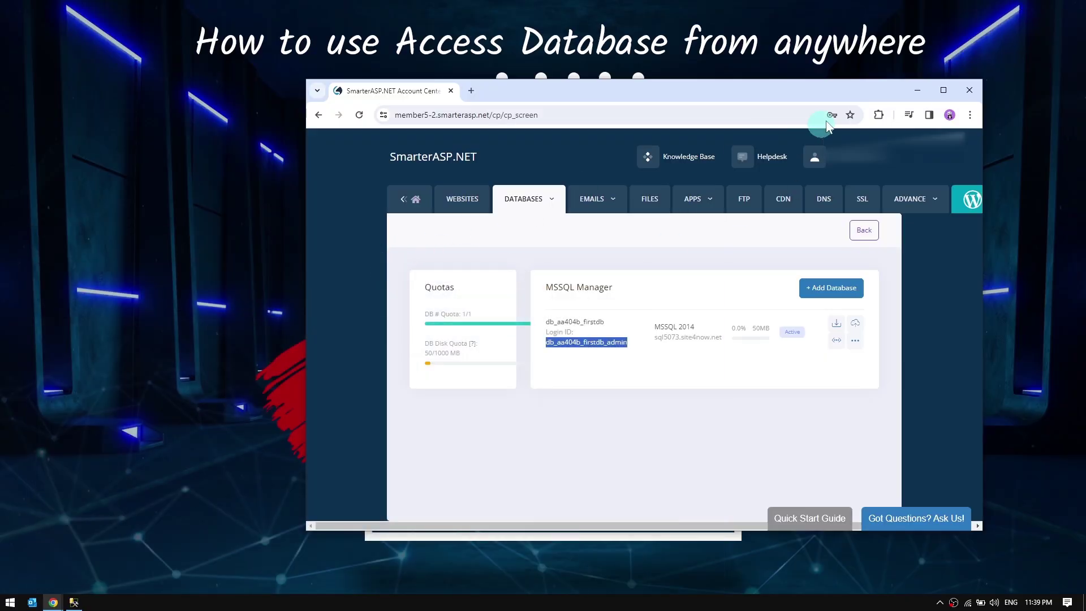
click(916, 90)
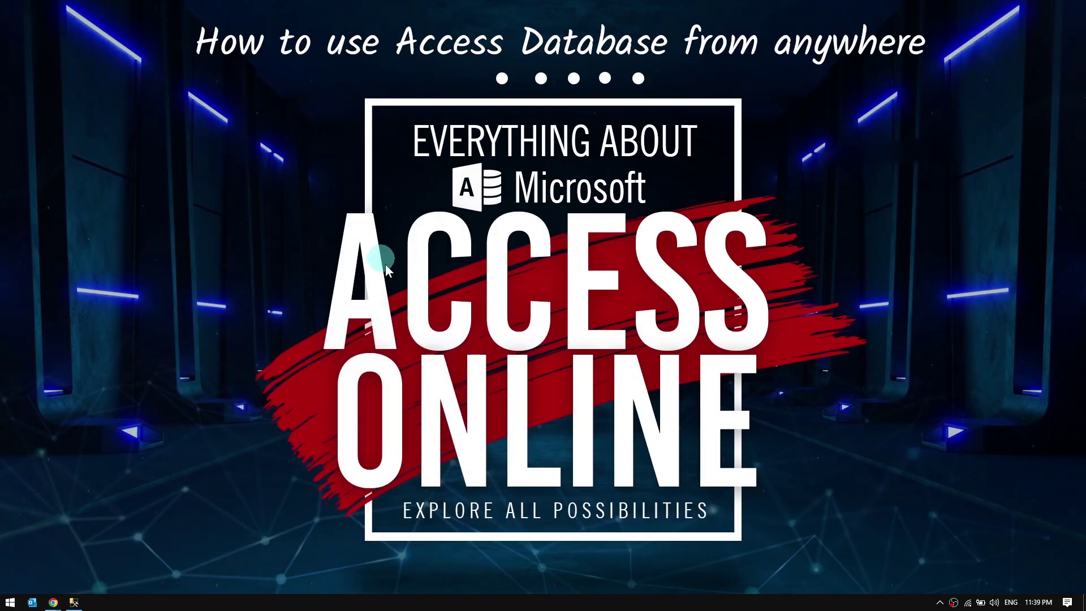
- Create a new Microsoft Access Database from the desktop's New menu and open it
right_click(385, 263)
mouse_move(432, 372)
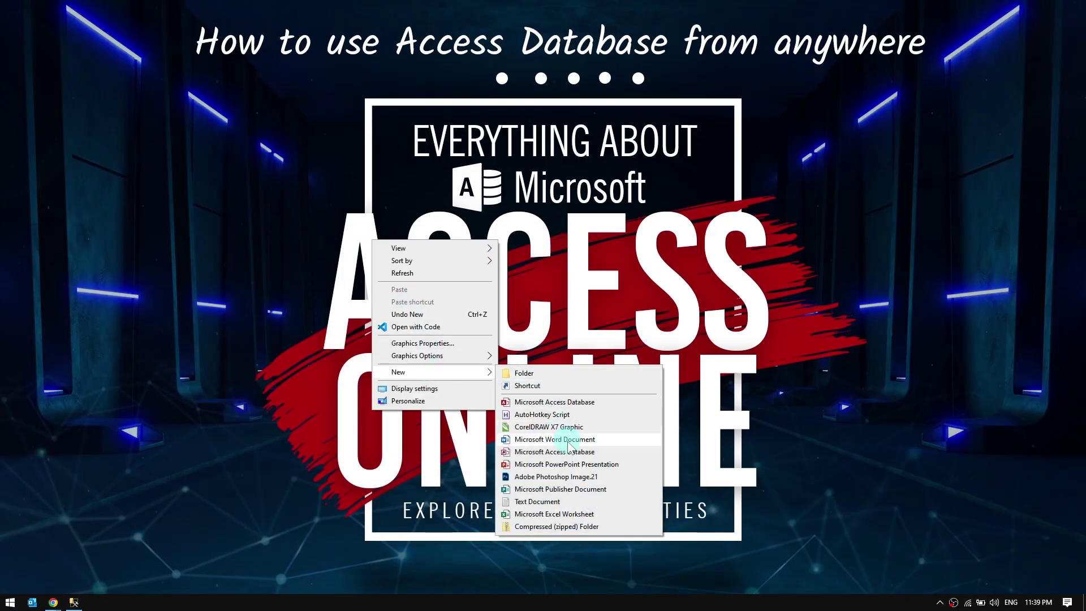
click(596, 455)
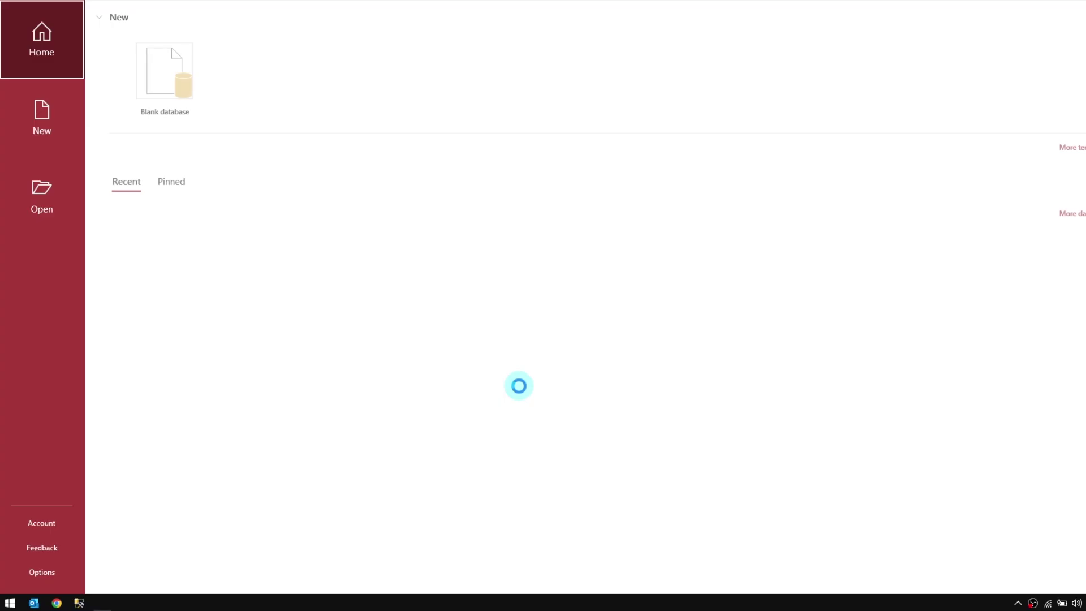
click(79, 145)
- Create a blank Access database and close its default Table1
click(177, 107)
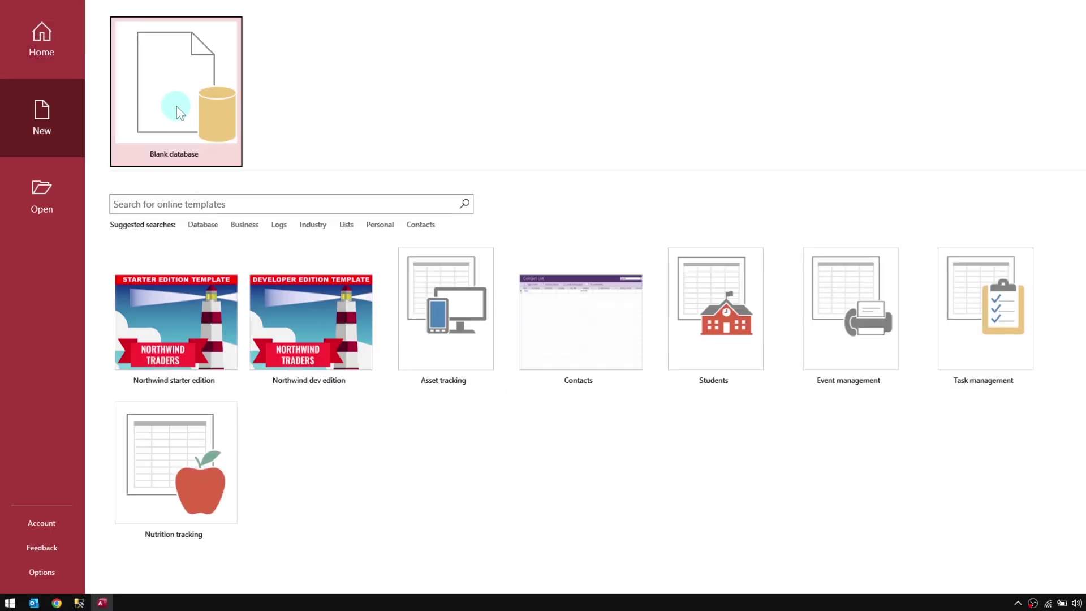
click(652, 270)
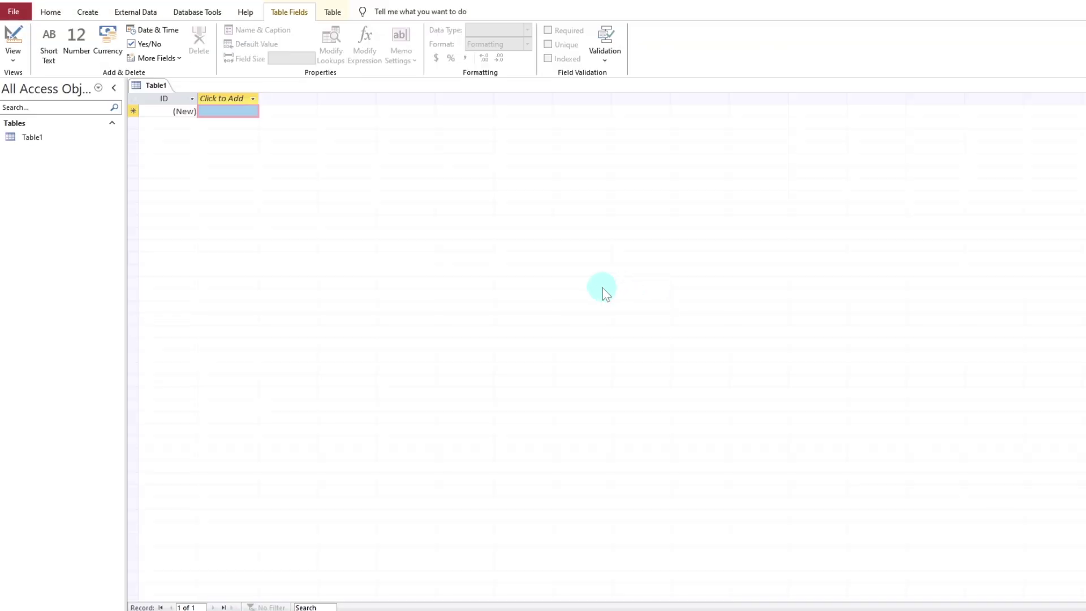
right_click(154, 90)
click(181, 113)
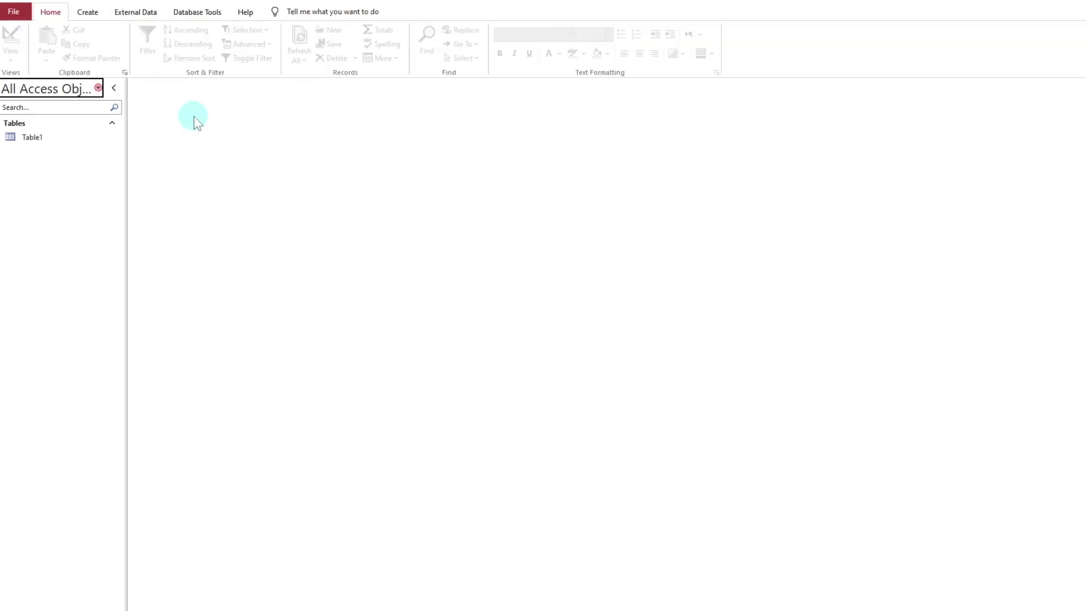
click(192, 13)
- Show the database linking options under External Data > New Data Source > From Database
click(131, 13)
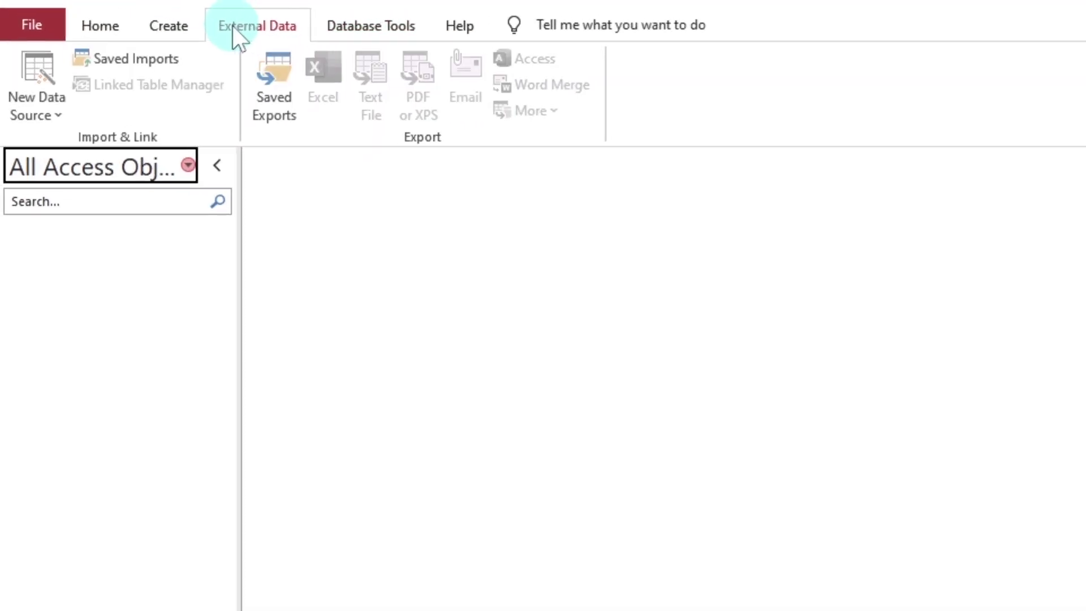
click(24, 56)
click(99, 190)
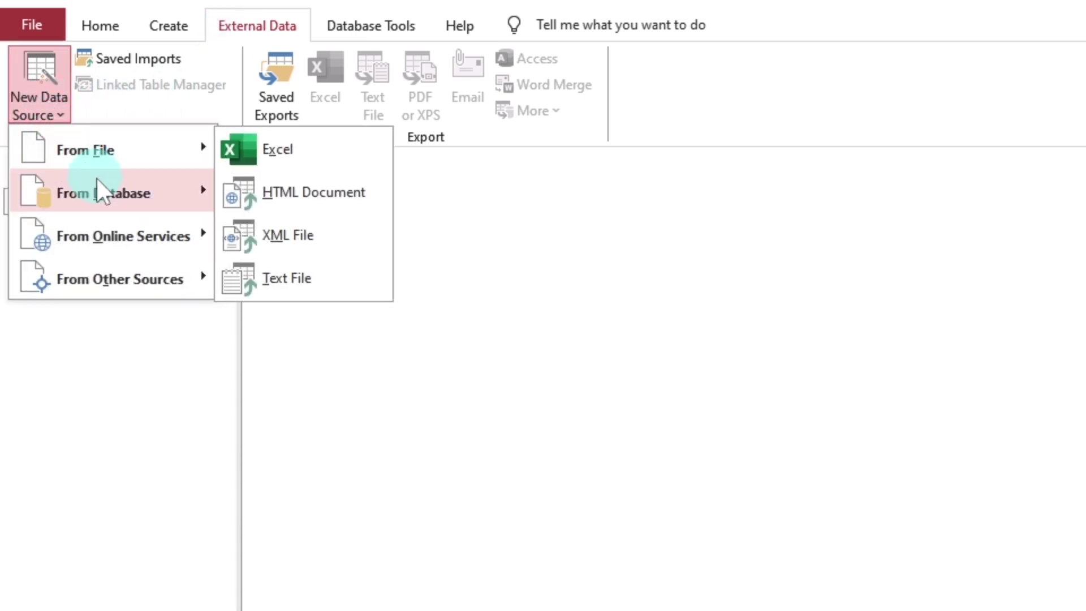
click(305, 192)
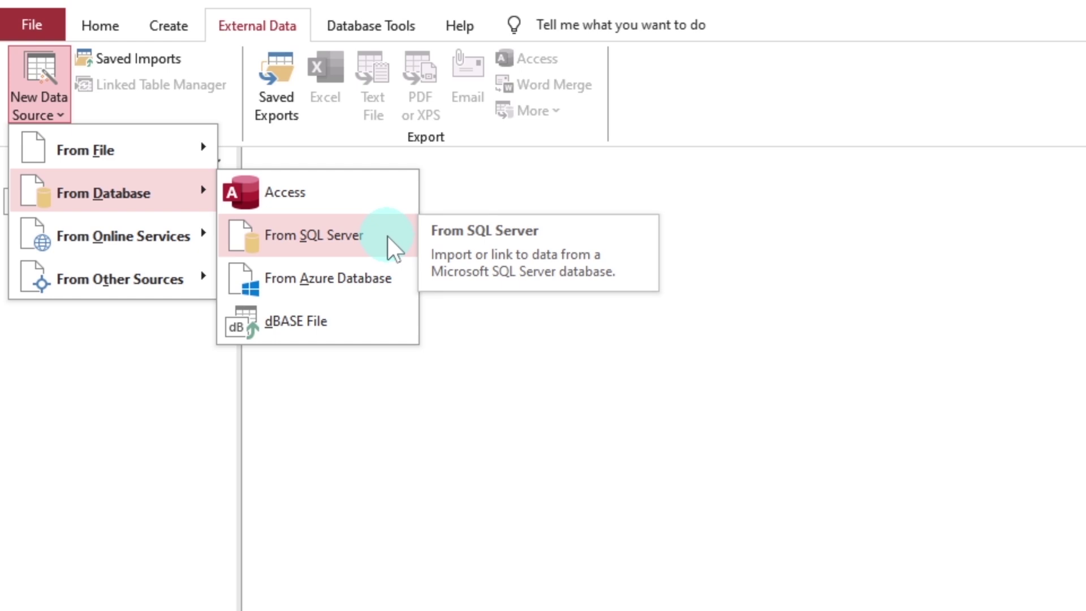
key(Escape)
- Search 'odbc' and run ODBC Data Sources (64-bit) as administrator
click(13, 601)
text(o)
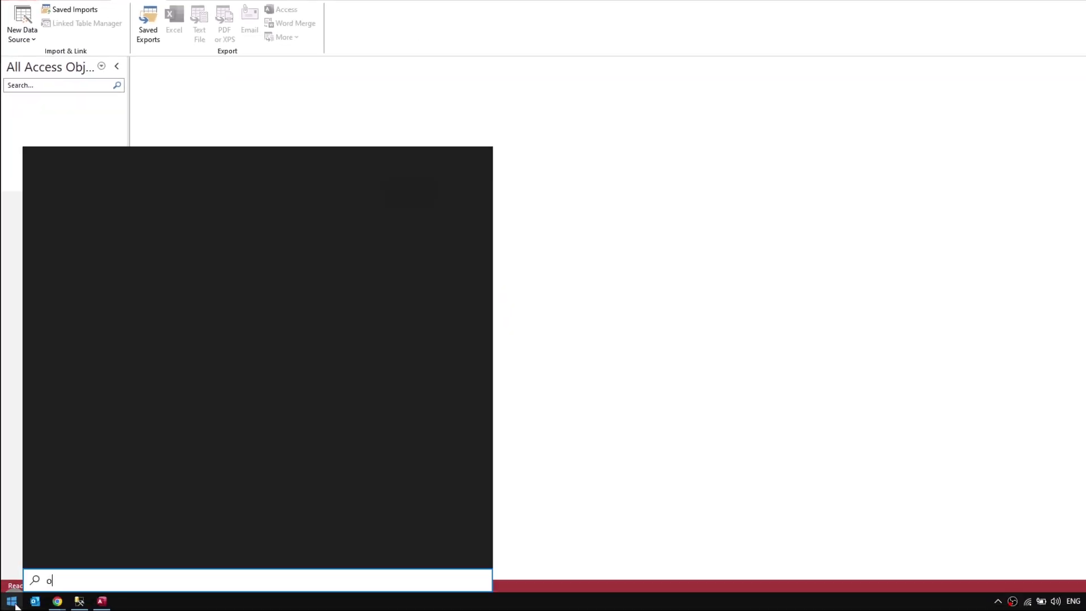
text(dbc)
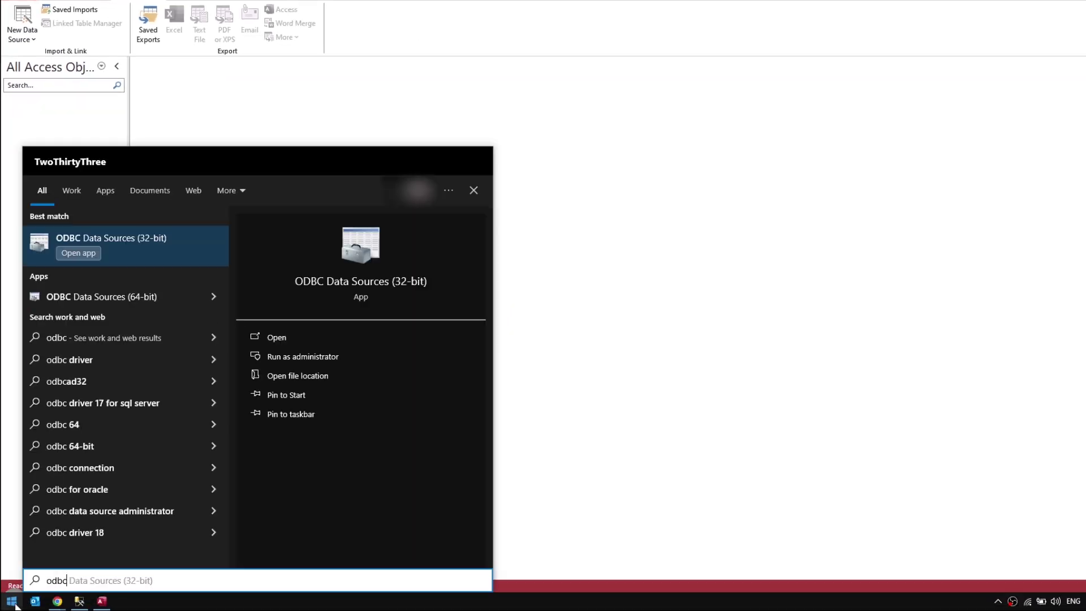
key(Down)
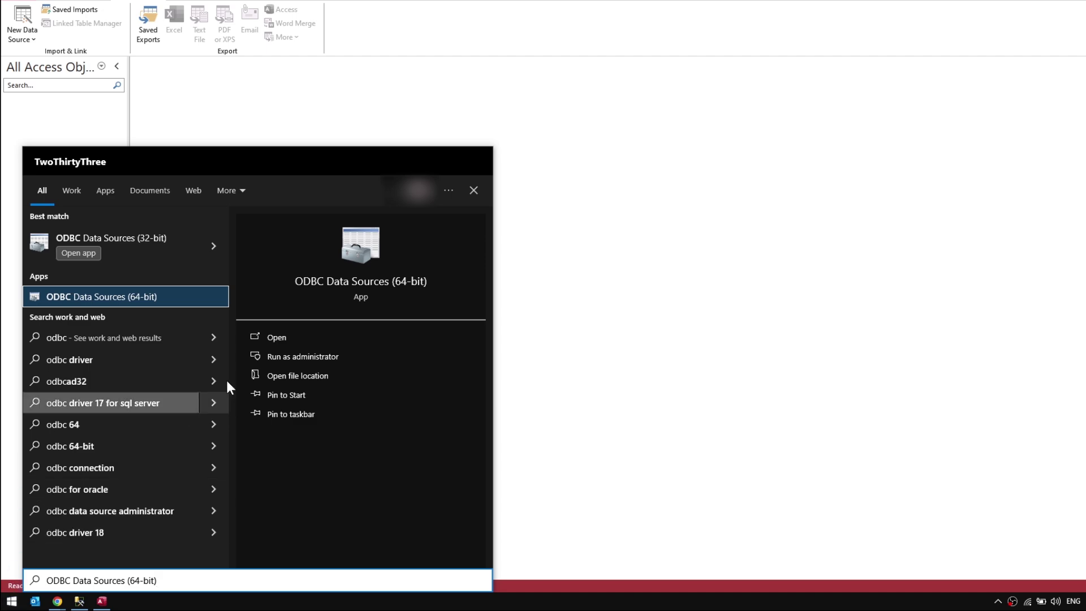
right_click(175, 296)
click(206, 310)
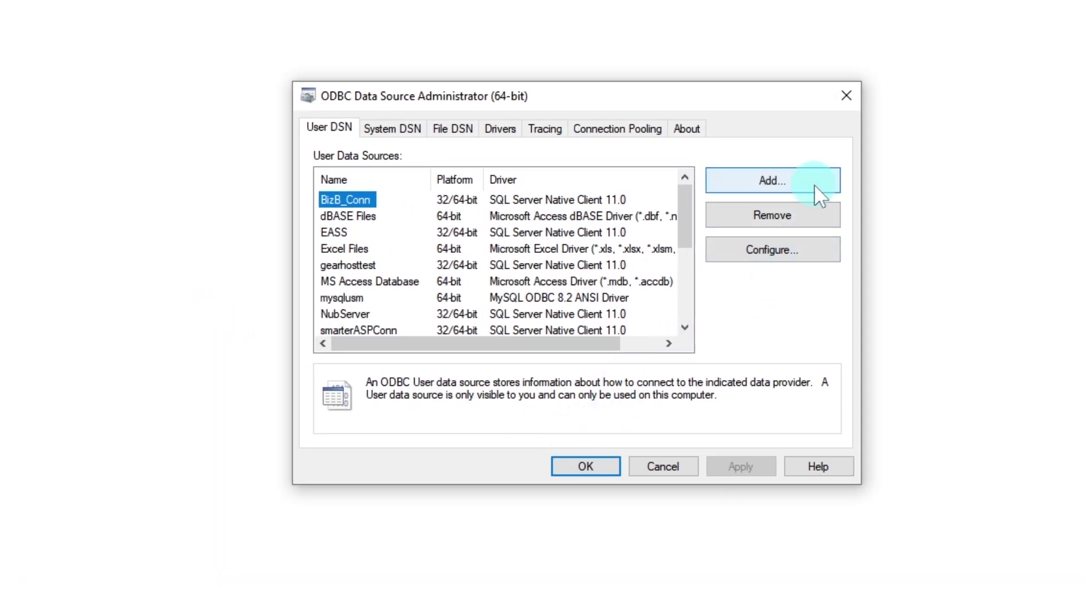
click(813, 183)
- Create SQL Server Native Client 11.0 source sqlconn with server sql5073.site4now.net
scroll(553, 286, down, 1)
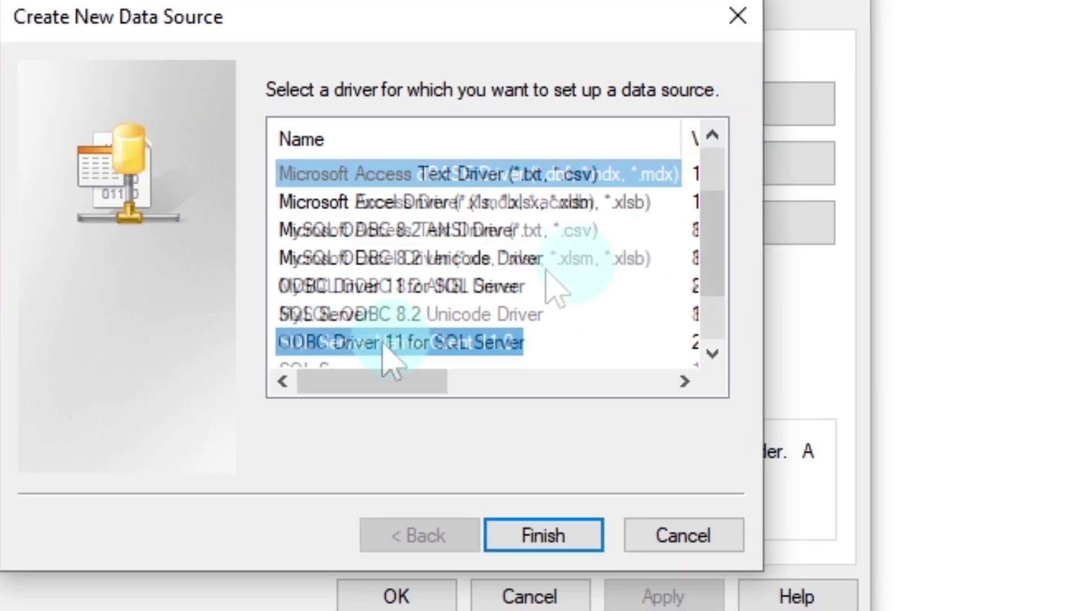
click(438, 345)
click(541, 535)
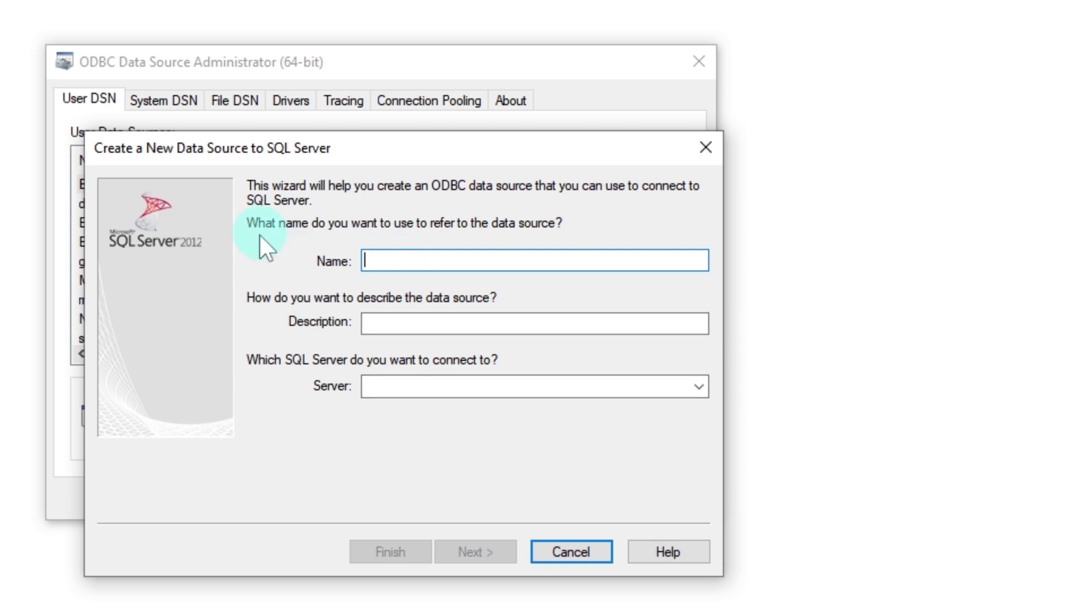
text(sqlconn)
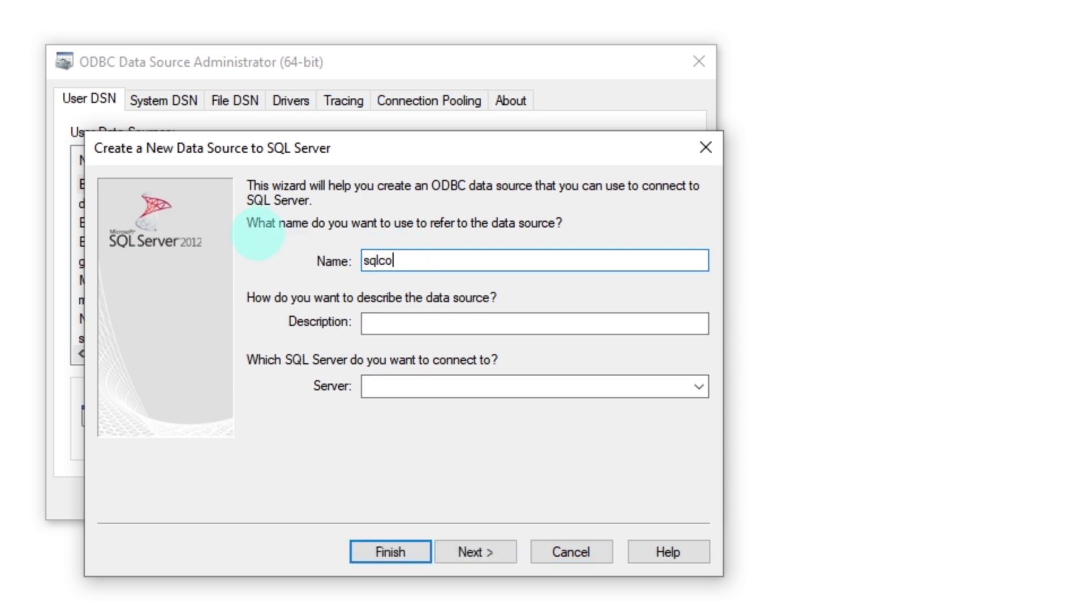
click(432, 386)
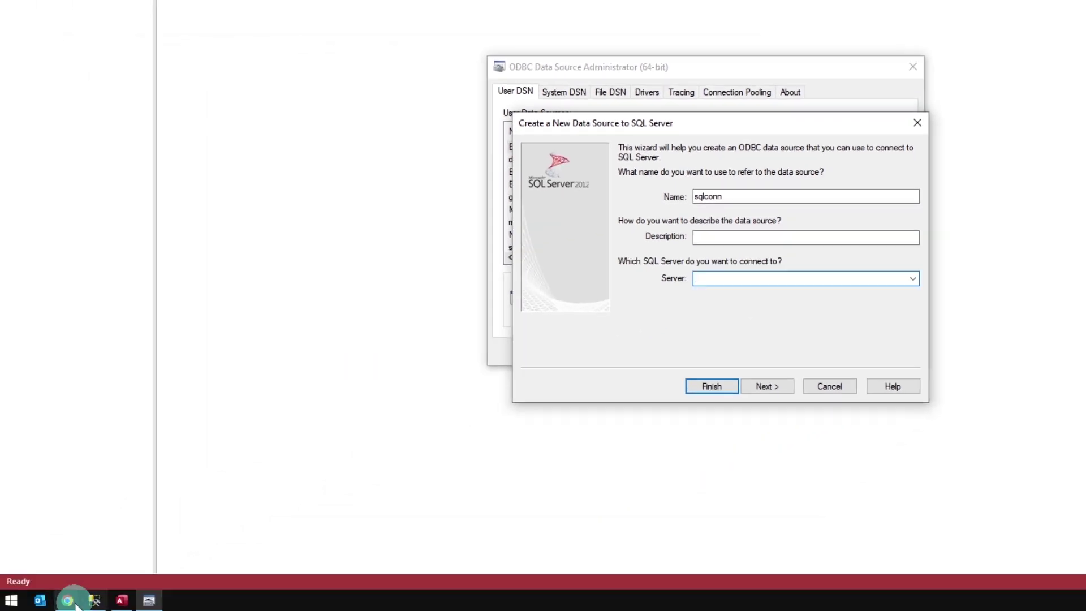
mouse_move(67, 600)
click(912, 543)
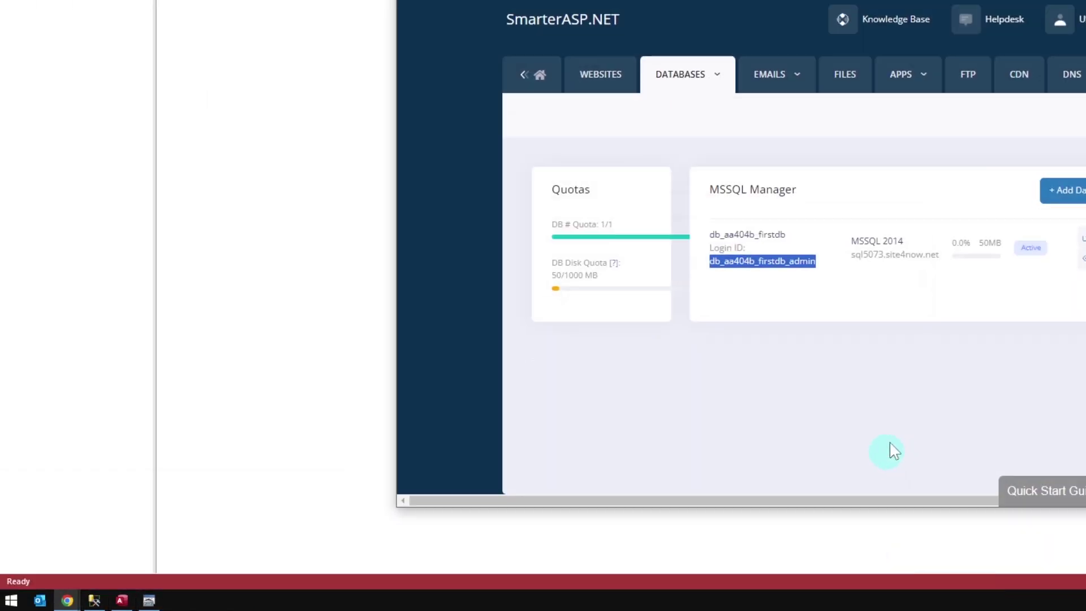
drag(851, 255, 933, 257)
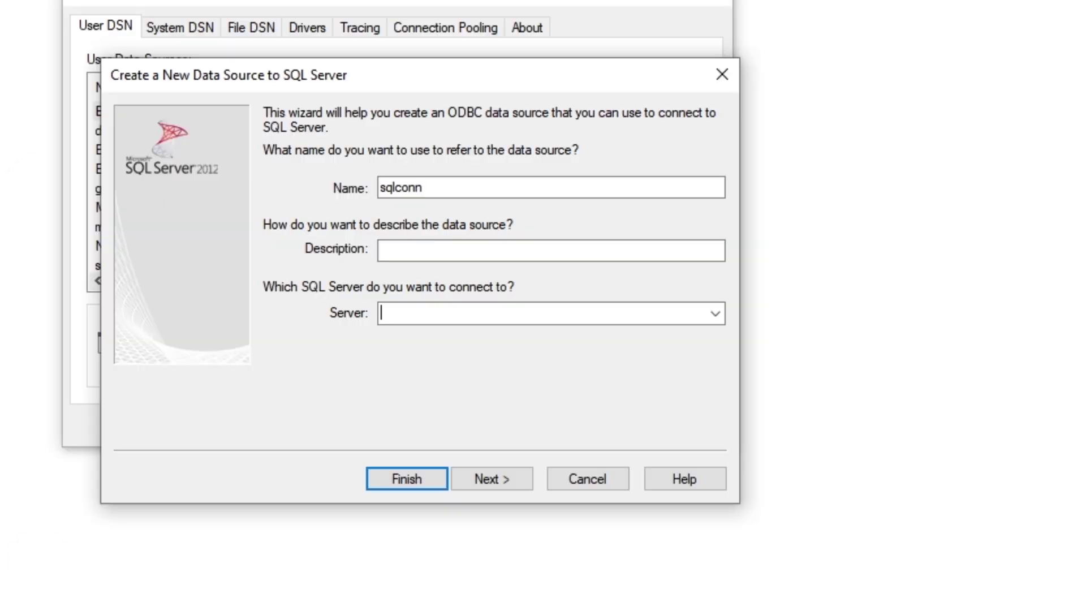
text(sql5073.site4now.net)
click(504, 480)
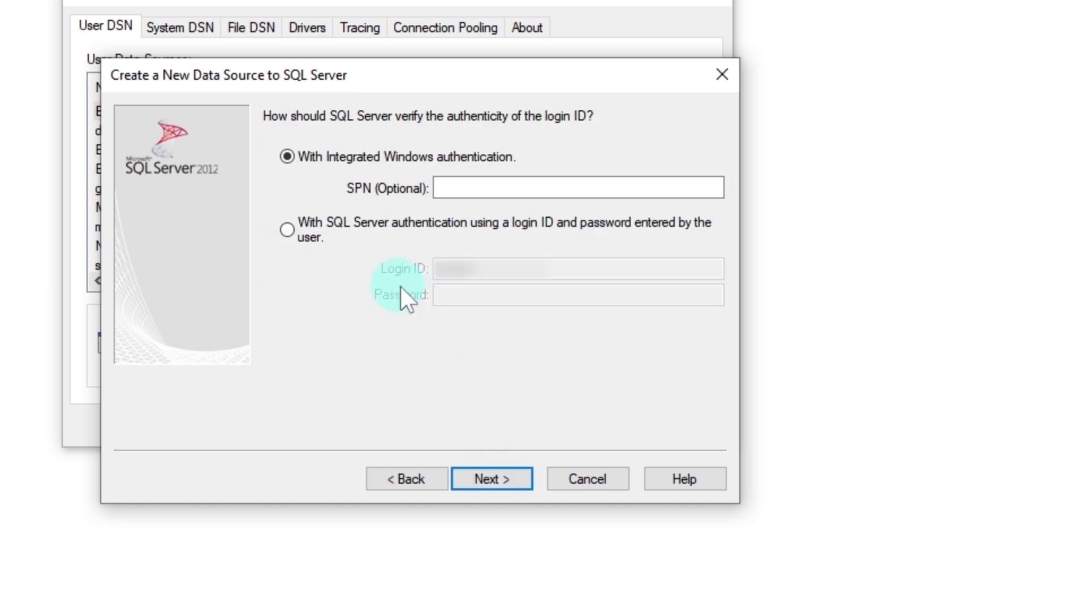
- Use SQL Server authentication, pasting the hosting login ID and entering the account password
click(288, 229)
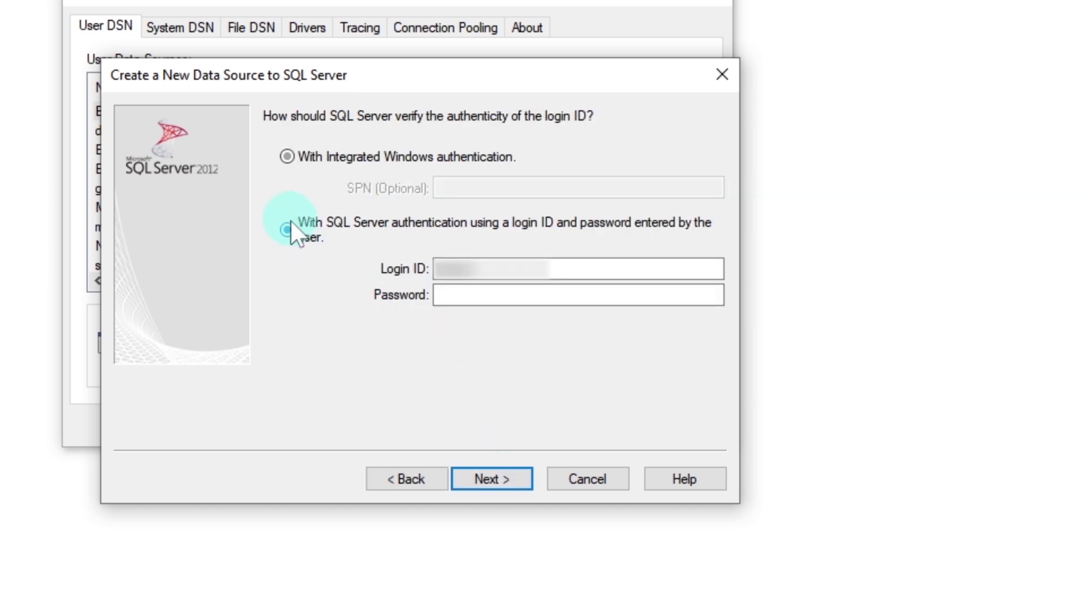
key(BackSpace)
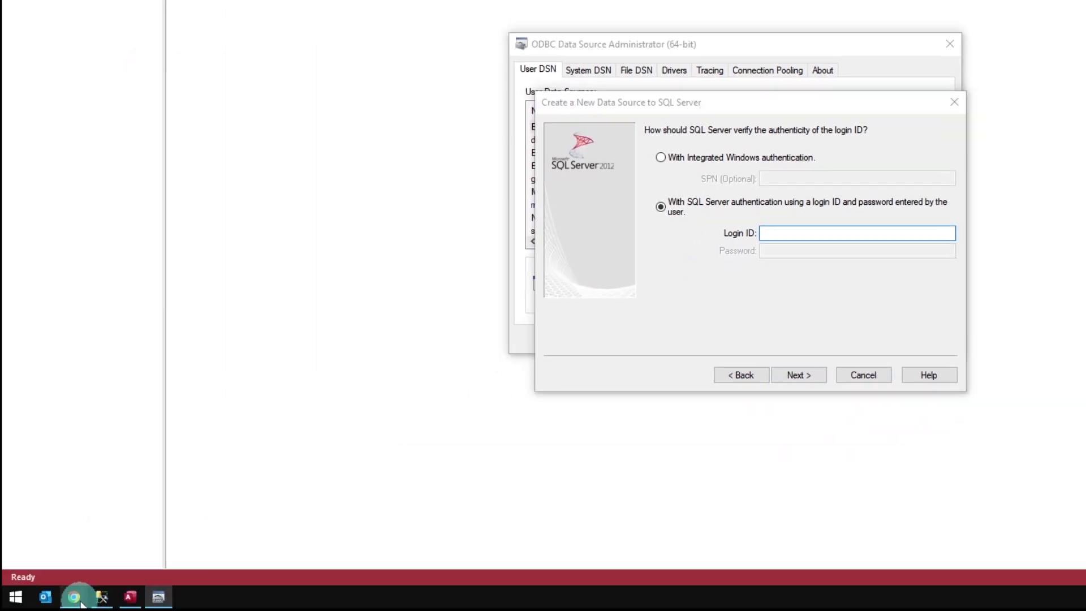
mouse_move(73, 595)
click(928, 538)
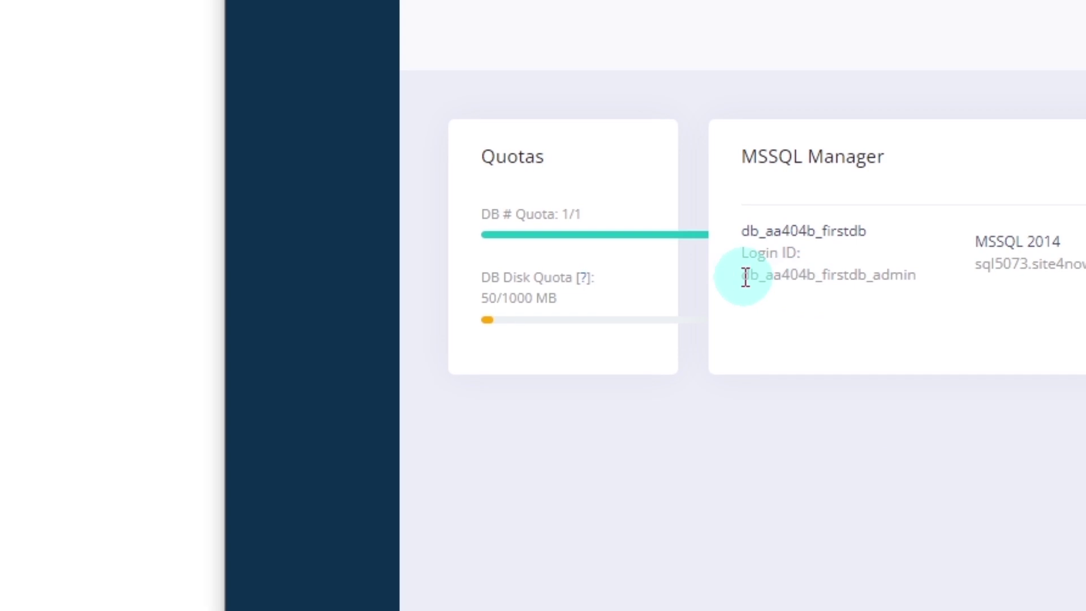
double_click(739, 246)
key(ctrl+c)
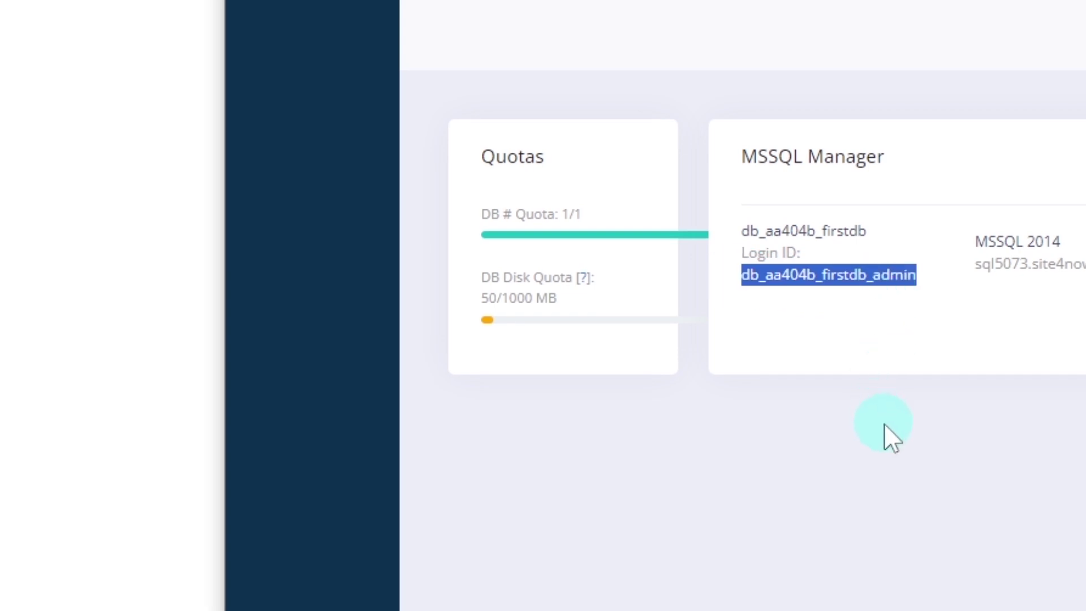
key(alt+Tab)
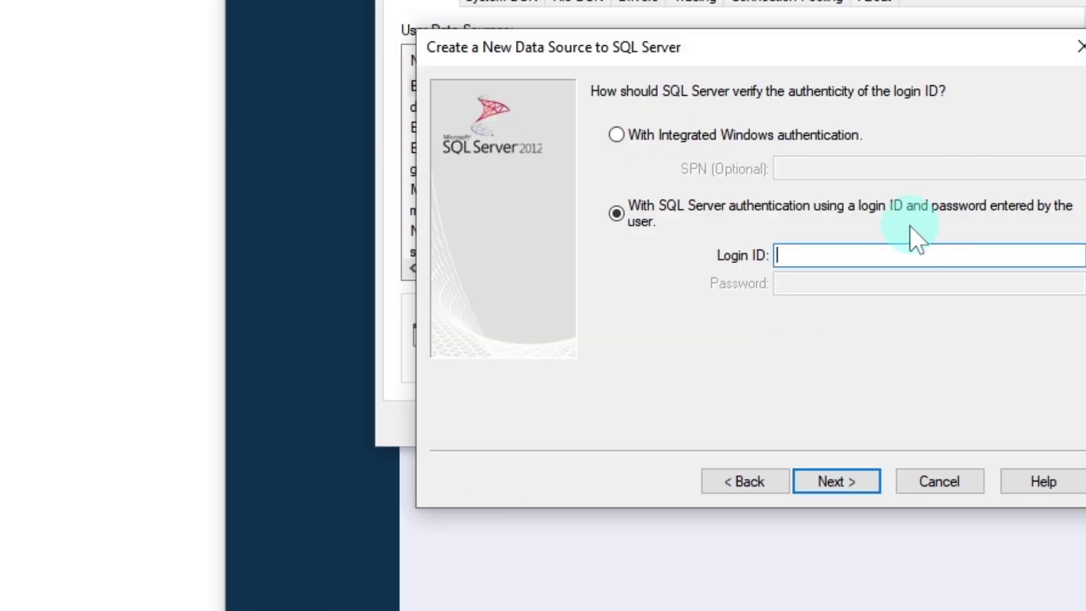
key(ctrl+v)
click(893, 284)
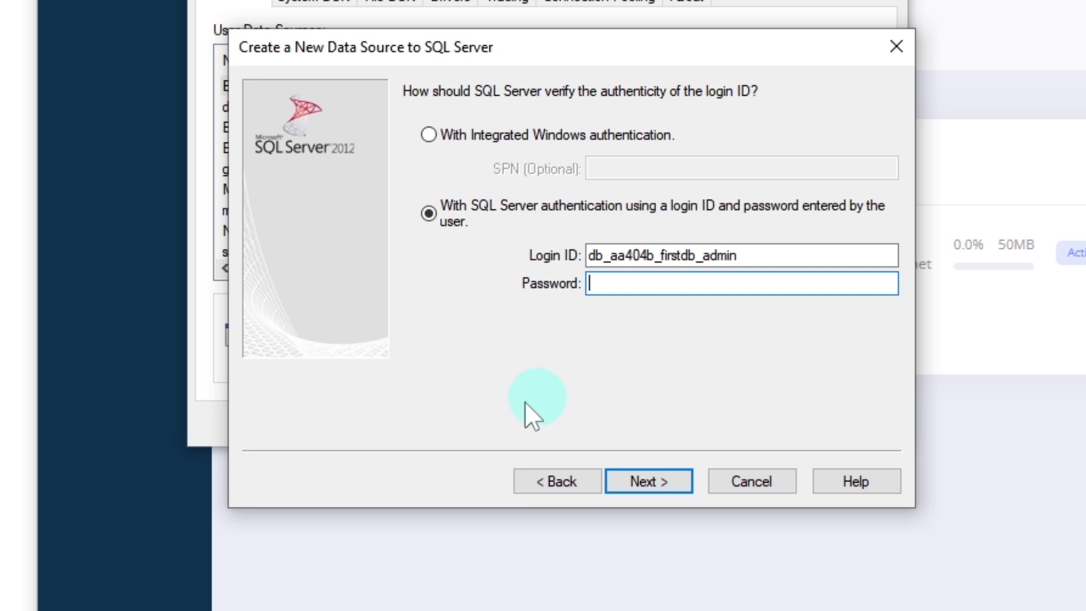
text(••)
key(BackSpace)
key(BackSpace)
text(•••••)
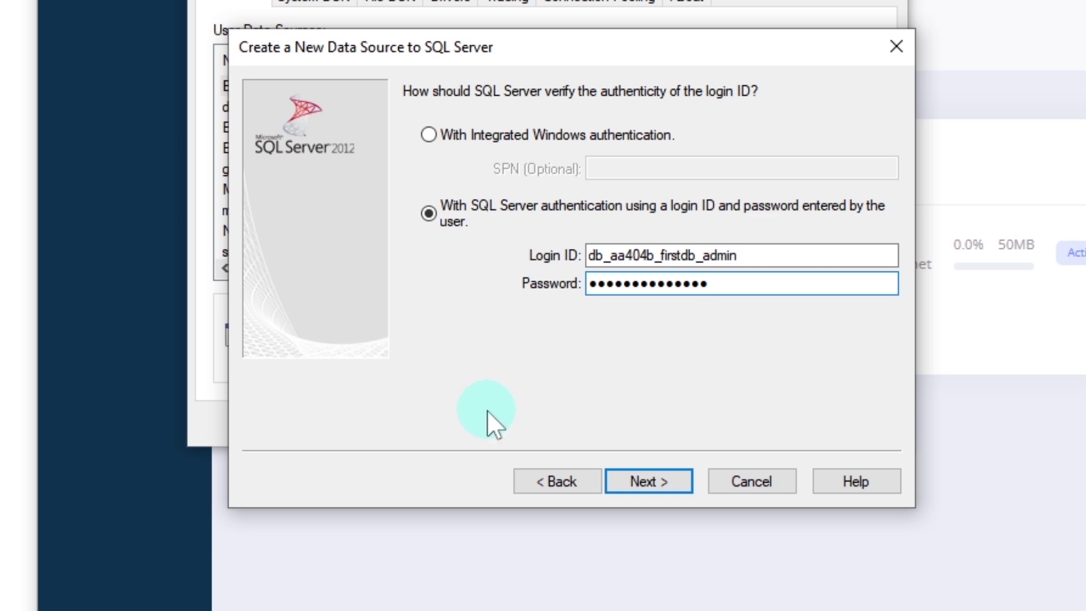
click(653, 474)
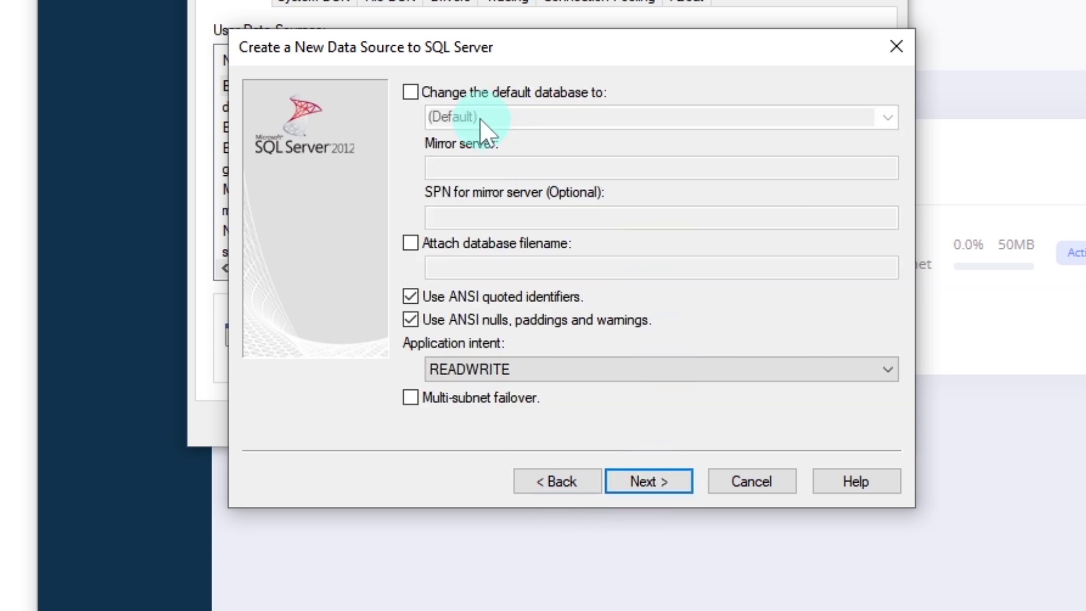
- Set db_aa404b_firstdb as the default database and finish the wizard
click(479, 91)
click(889, 108)
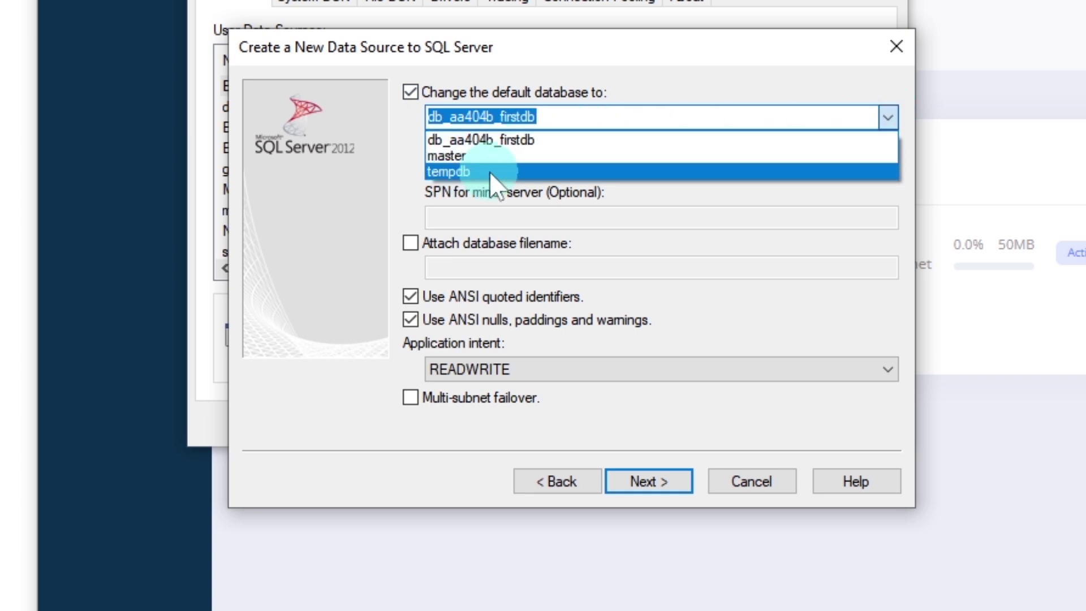
click(557, 141)
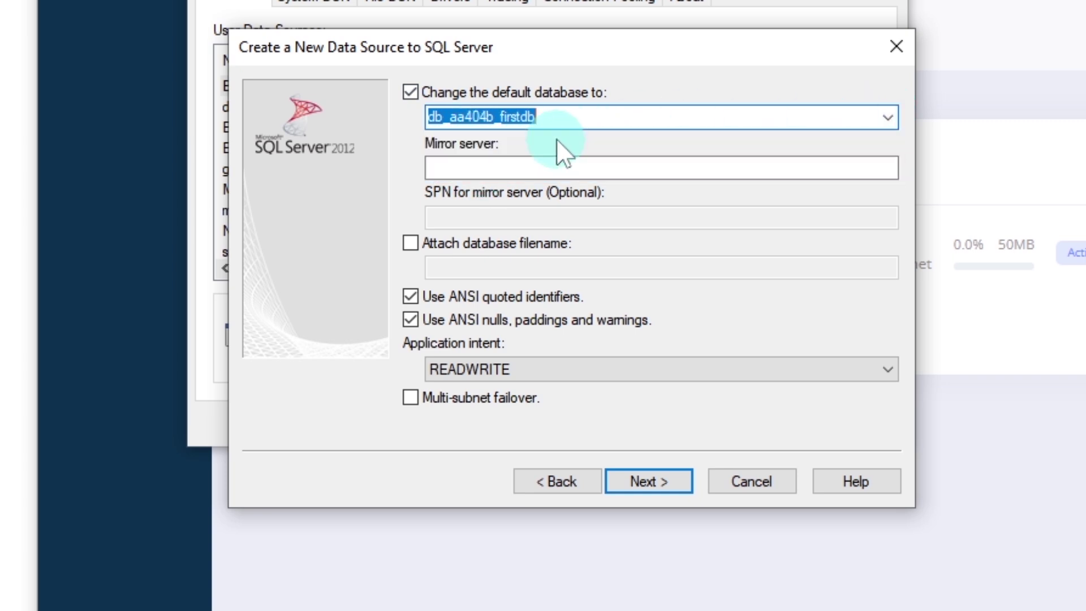
click(659, 478)
click(658, 477)
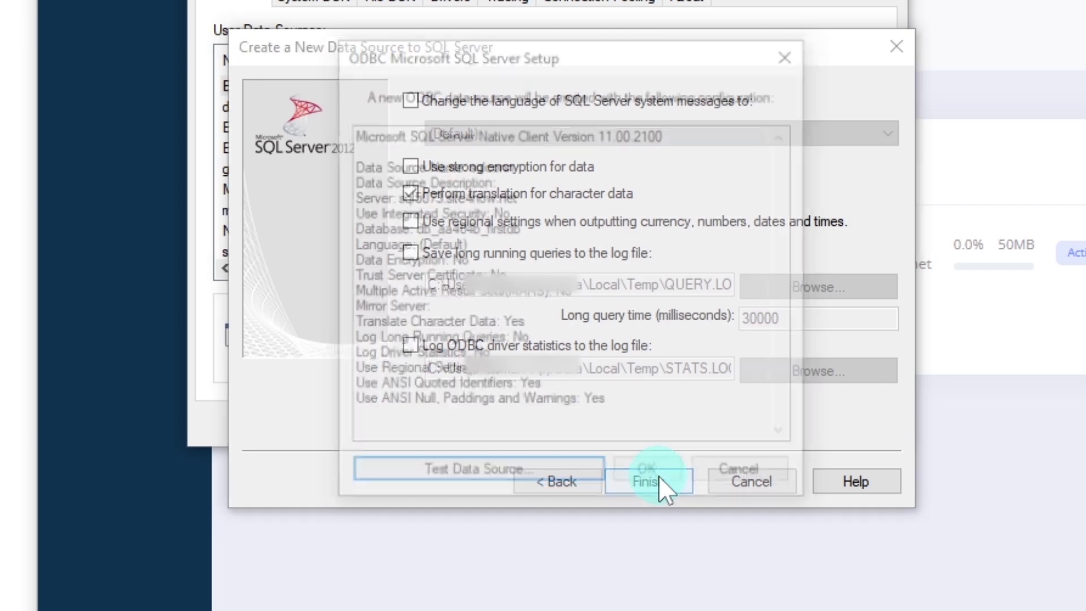
- Test the sqlconn data source successfully, confirm it, and close the administrator
click(521, 475)
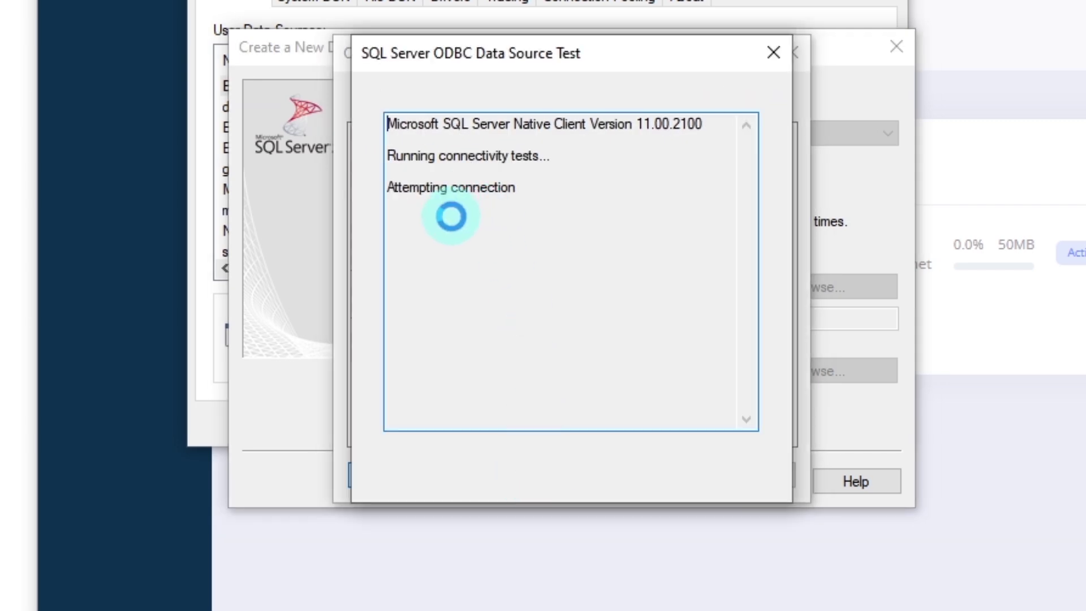
drag(623, 265, 371, 250)
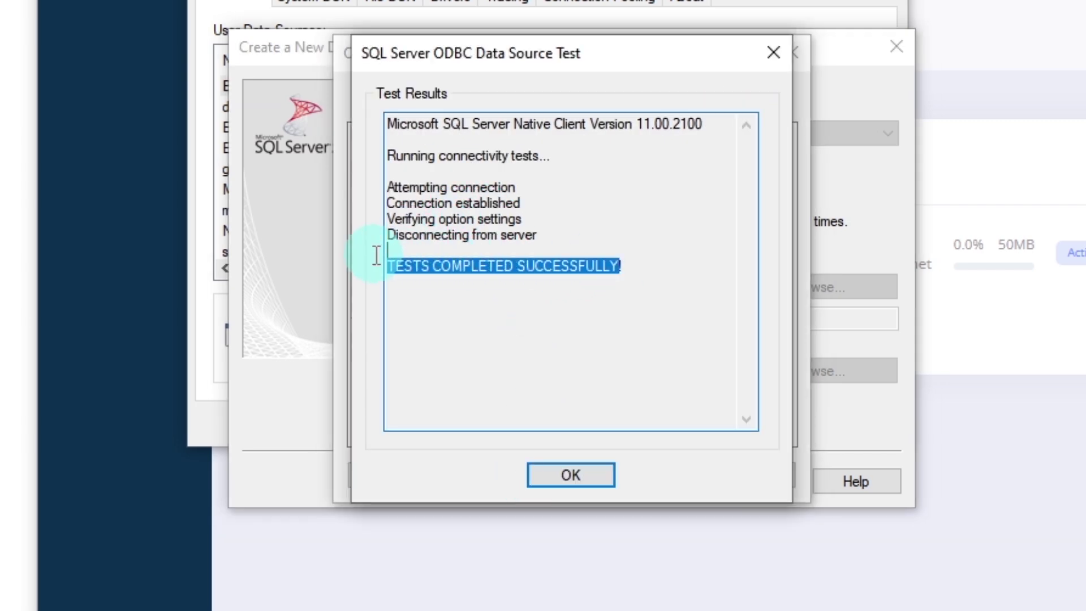
click(571, 339)
click(585, 477)
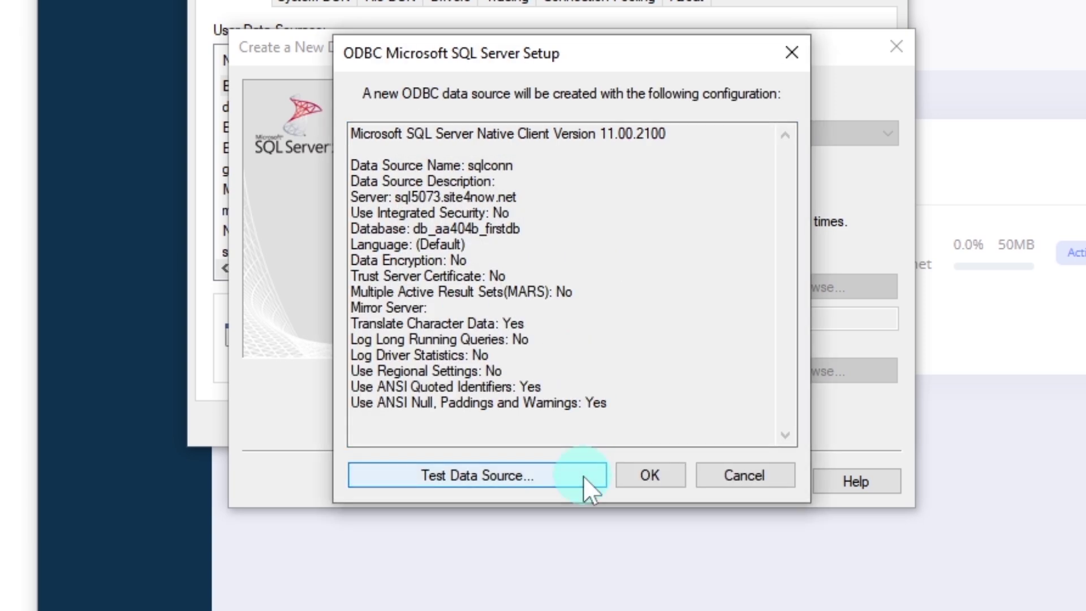
click(650, 476)
click(580, 426)
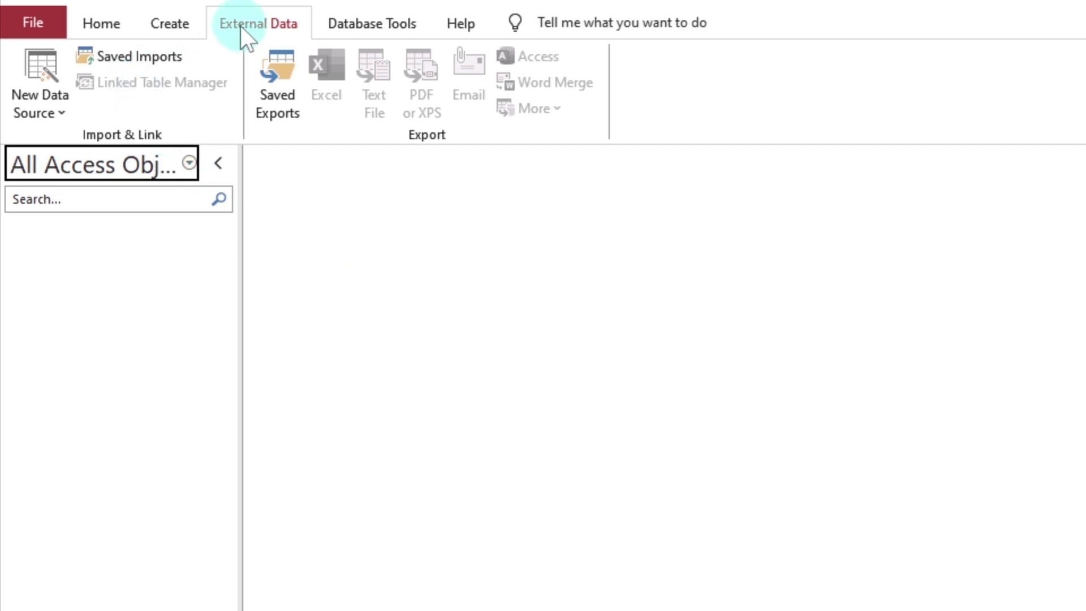
- Choose to link SQL Server data through the sqlconn machine data source
click(41, 87)
mouse_move(117, 191)
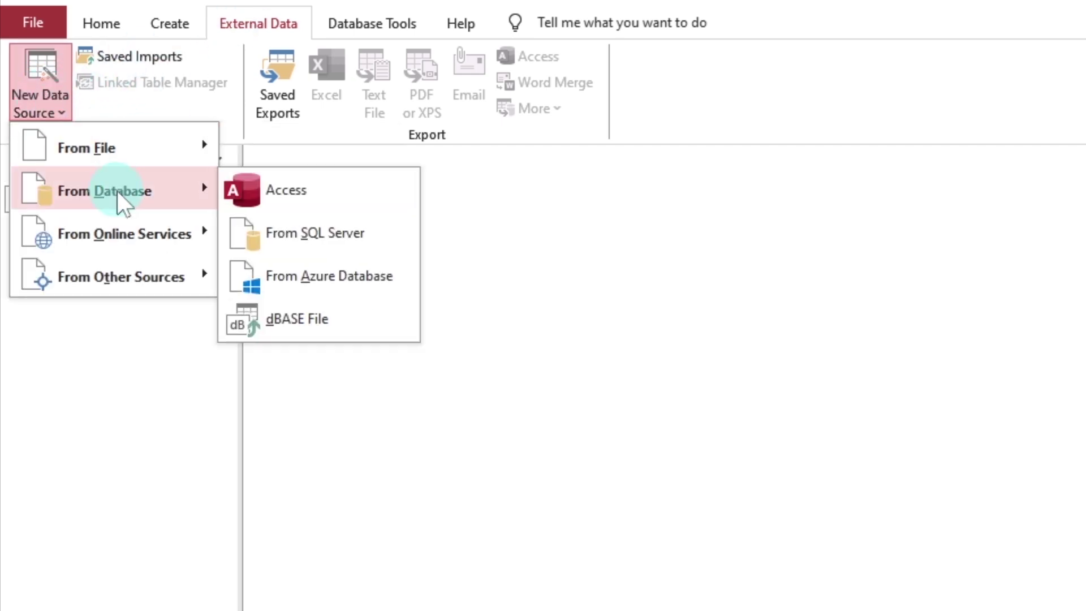
click(403, 234)
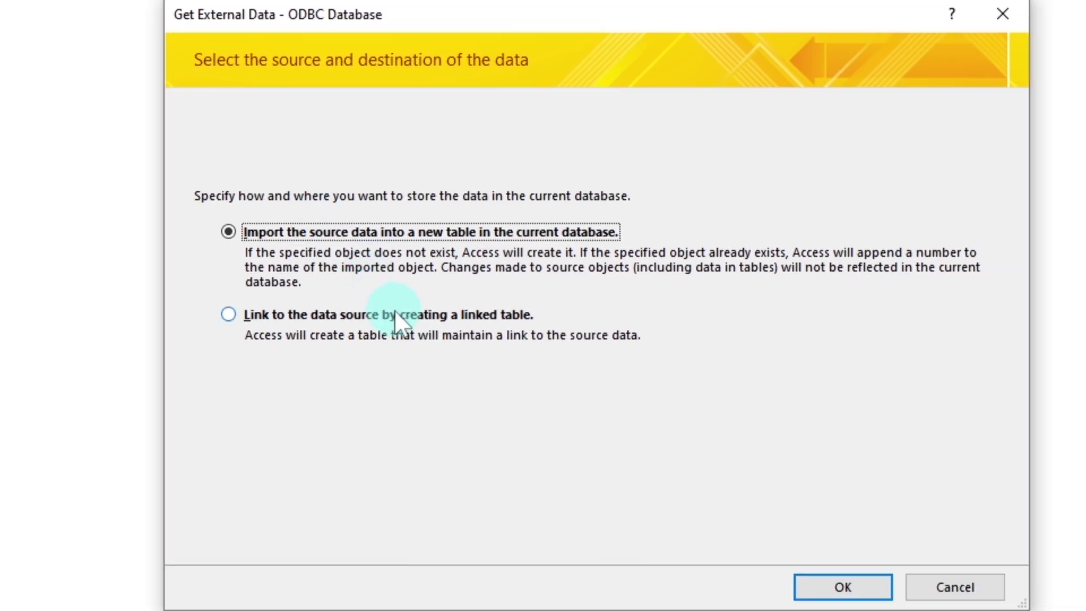
click(873, 567)
click(856, 572)
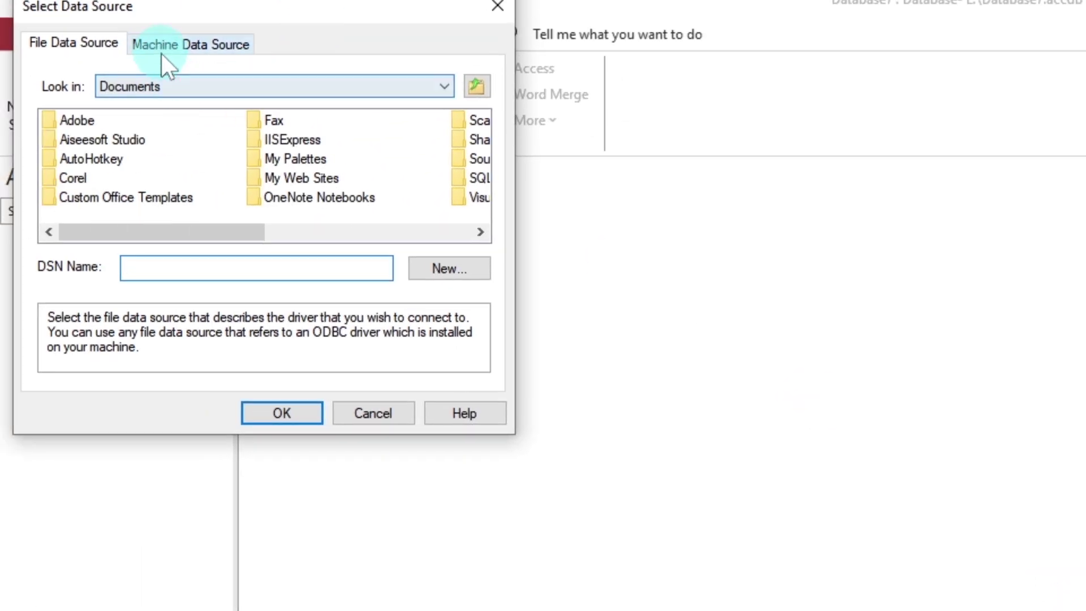
click(164, 60)
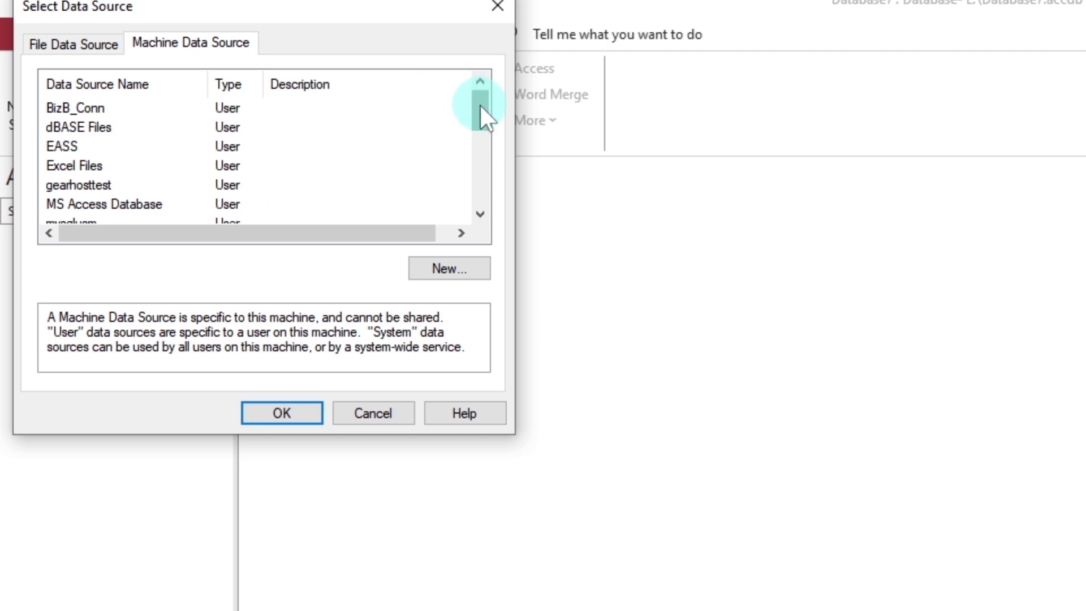
drag(481, 105, 480, 151)
click(222, 208)
click(309, 414)
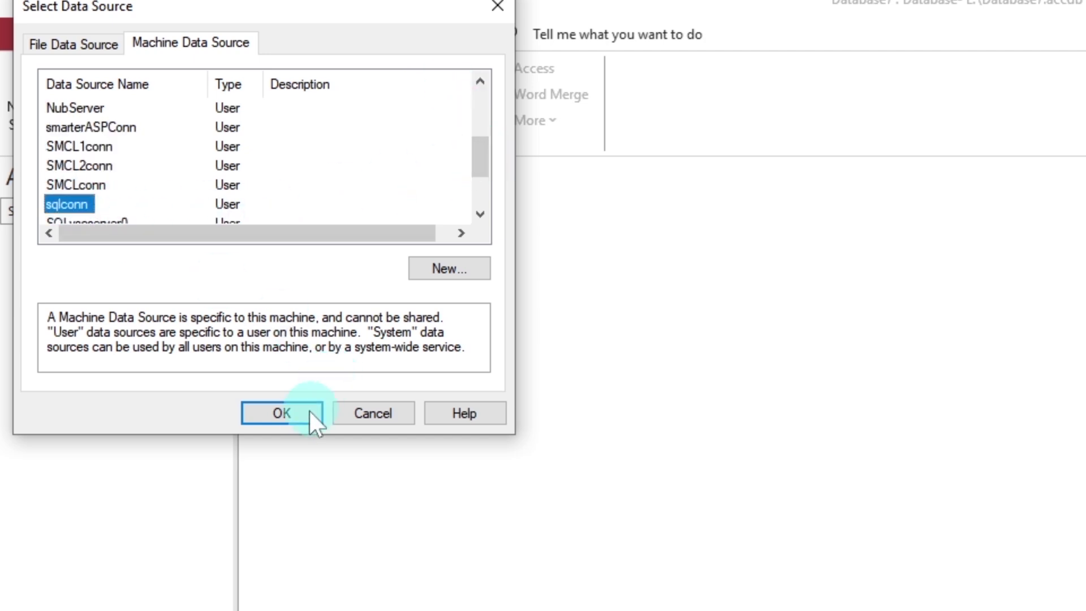
- Log in, link dbo.testdb with password saved, and open dbo_testdb
click(981, 465)
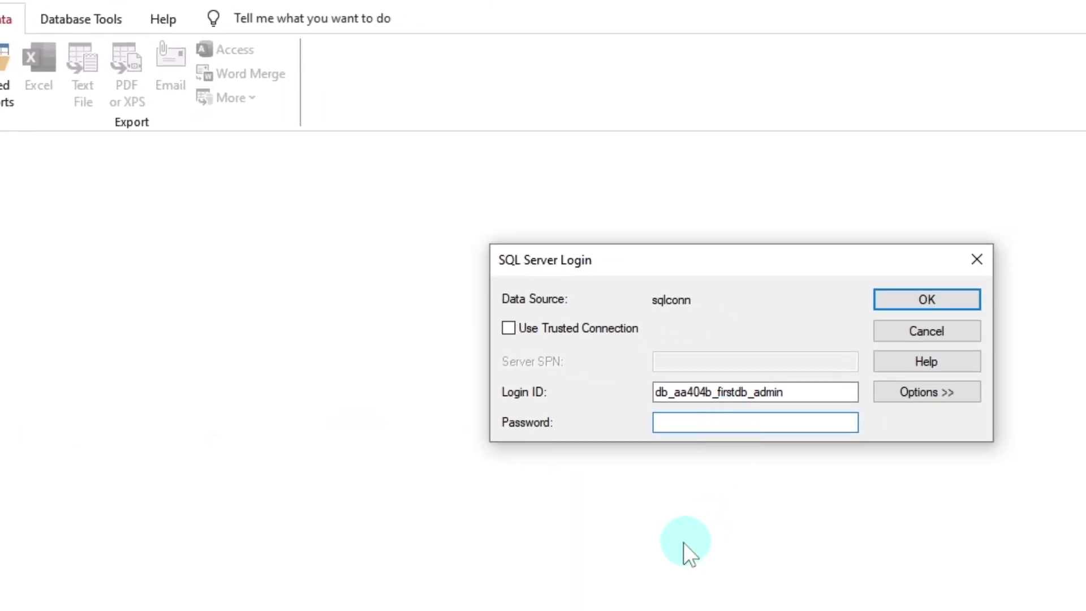
text(************)
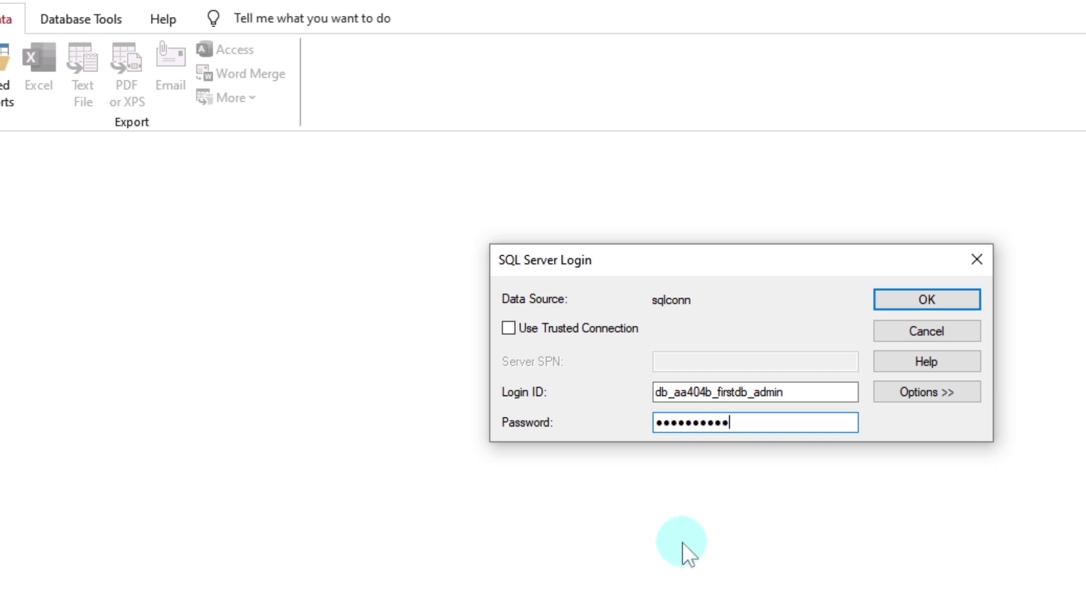
text(**)
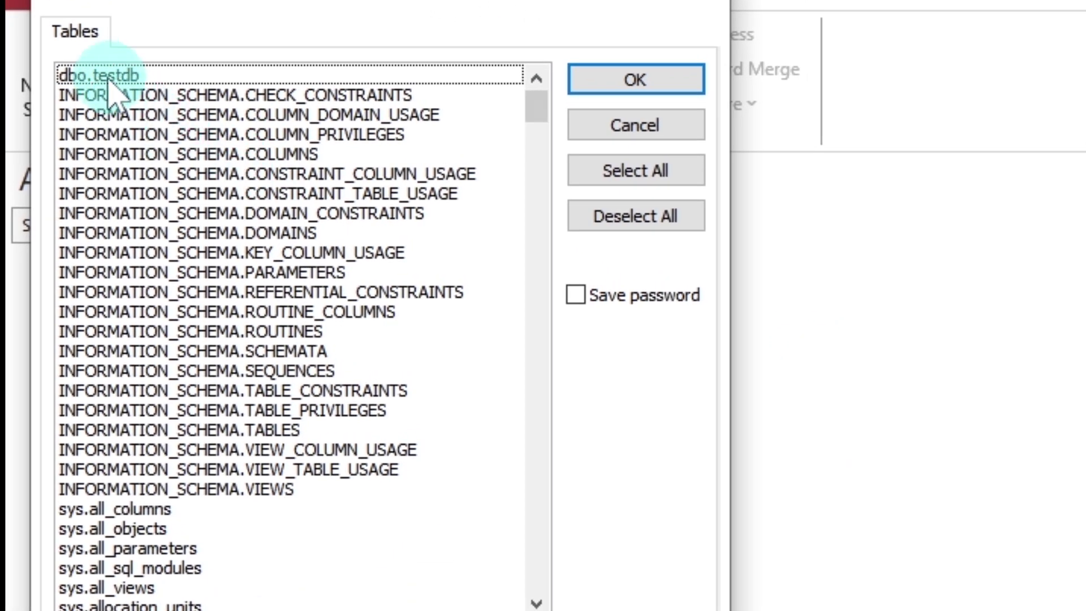
click(110, 81)
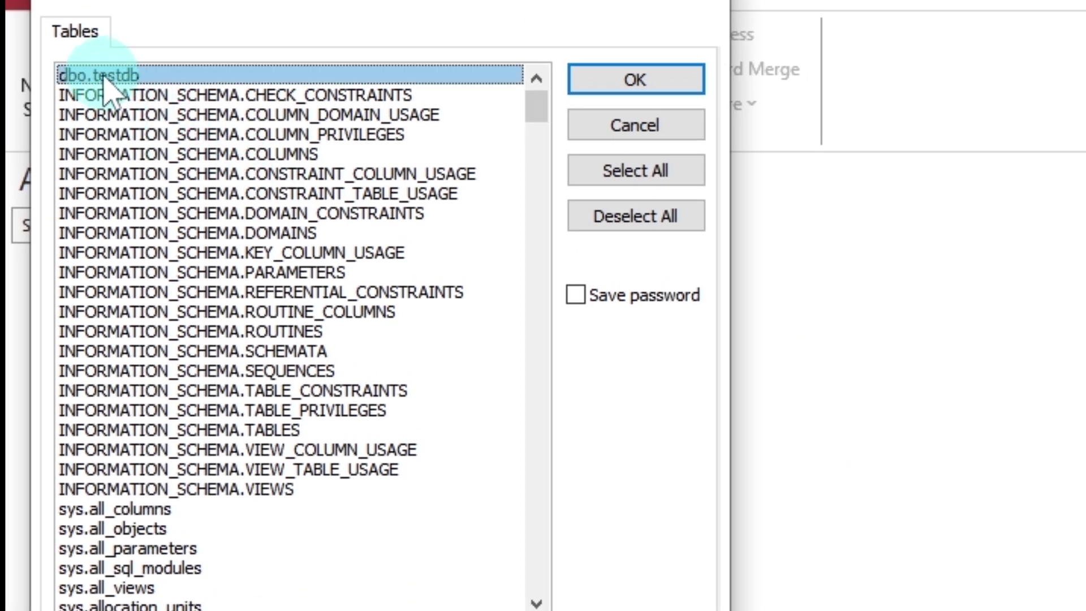
click(587, 293)
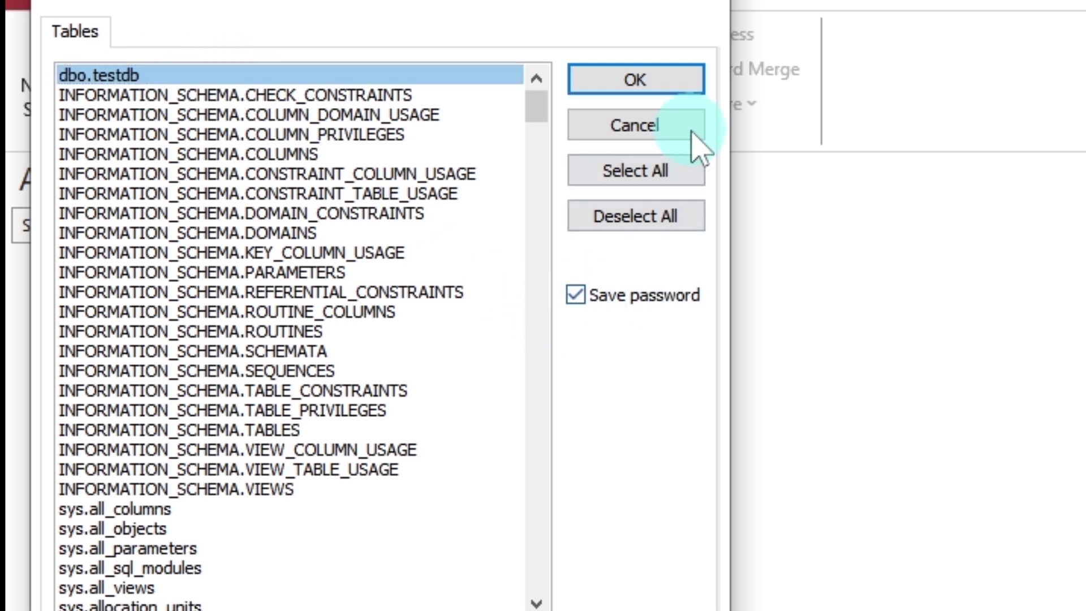
click(686, 87)
click(492, 422)
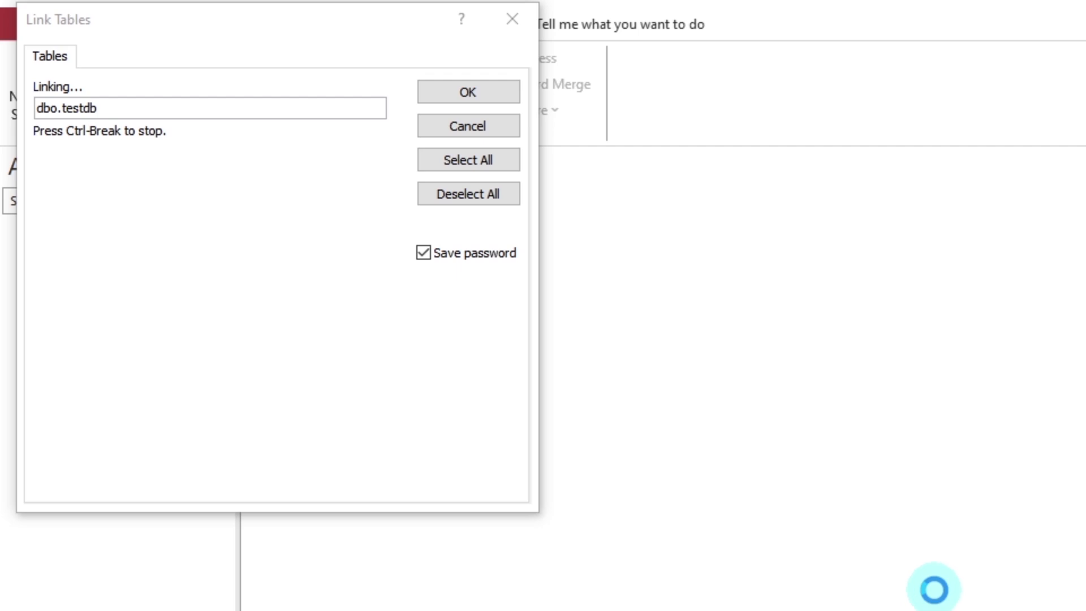
double_click(116, 250)
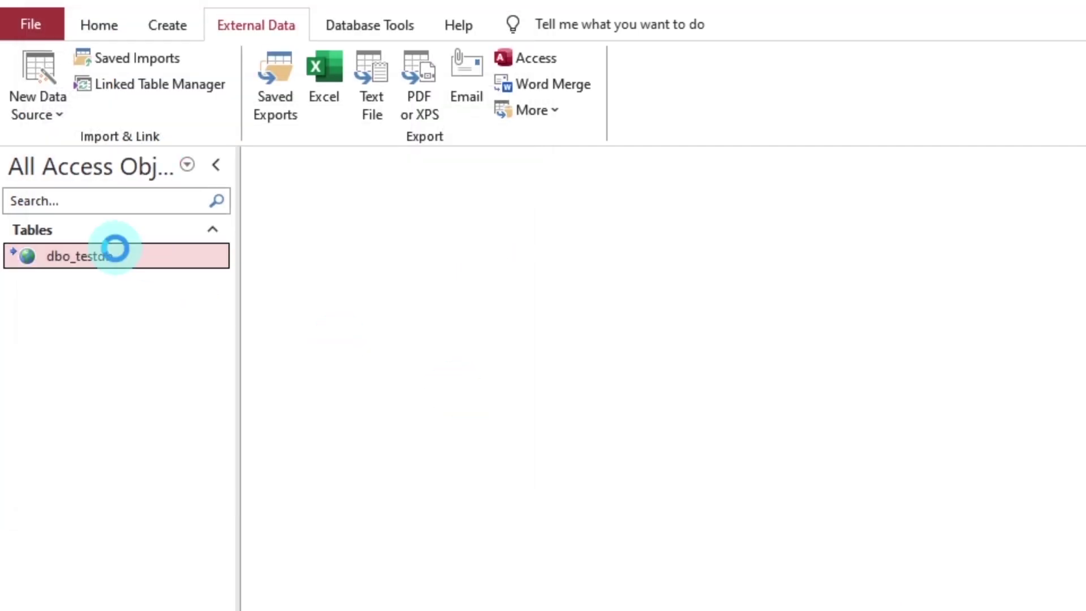
- Enter a record dated 1/5/2024 with name firstname and amount 1200
click(452, 210)
click(486, 207)
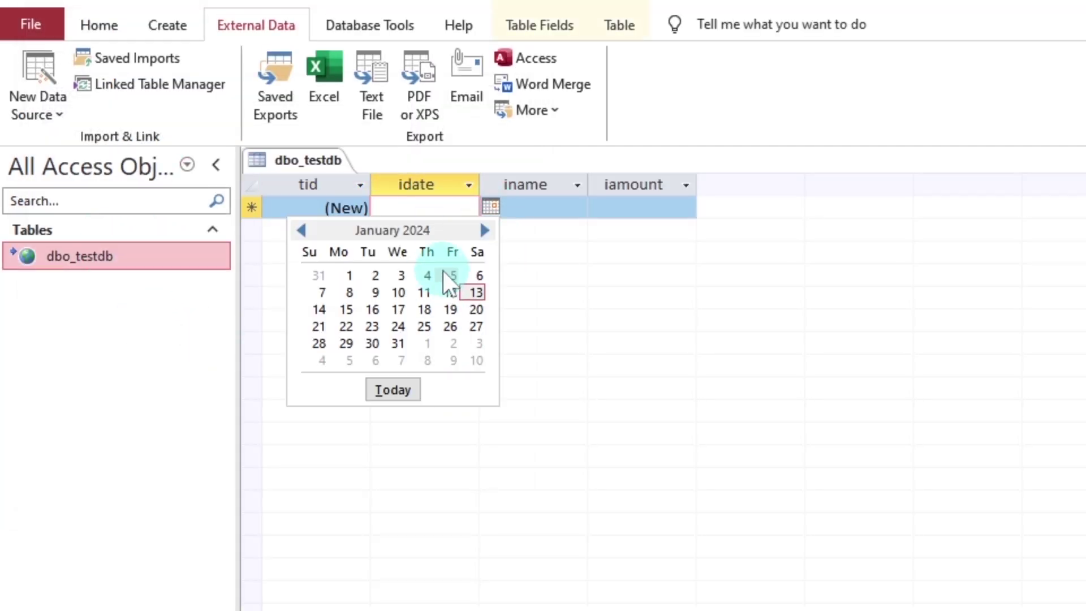
click(453, 273)
key(Tab)
text(firstname)
key(Tab)
text(1200)
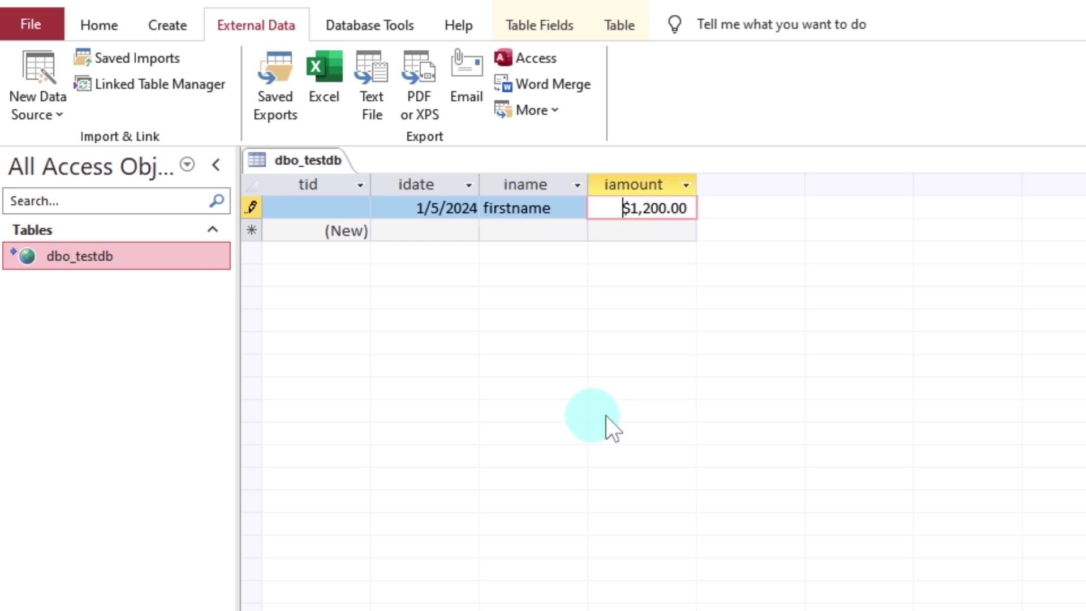
click(442, 231)
- Enter a second record dated 1/13/2024 with name name2
click(490, 229)
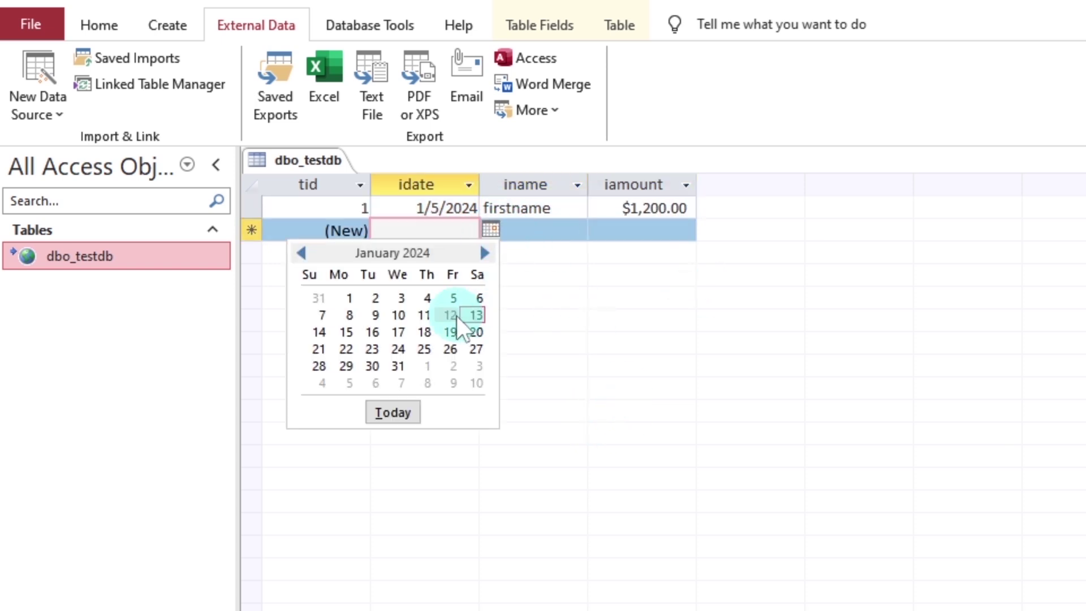
click(477, 313)
key(Tab)
text(name2)
key(Tab)
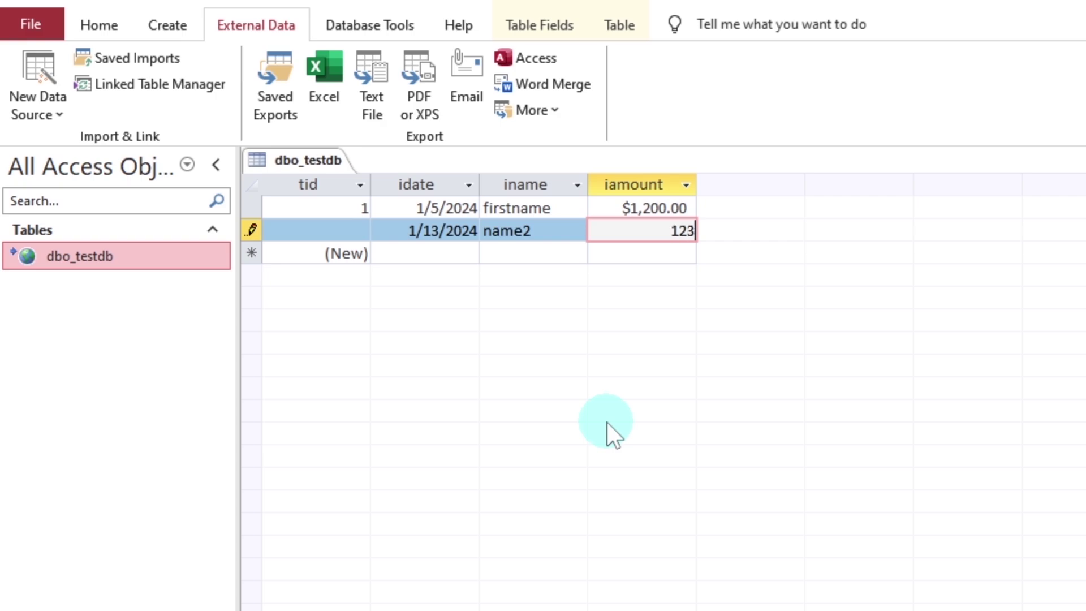
key(Tab)
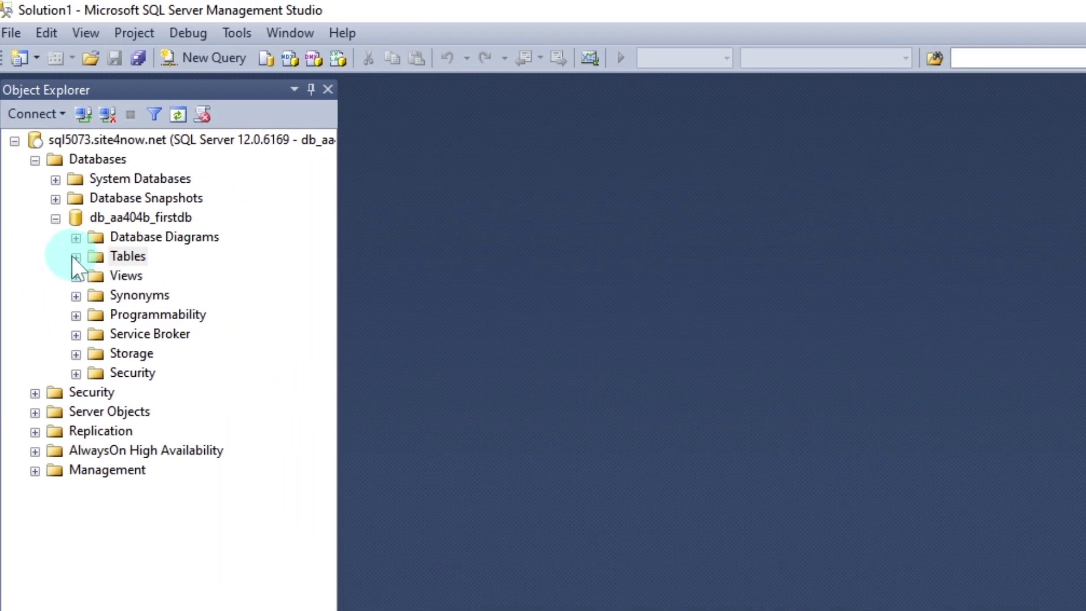
click(75, 257)
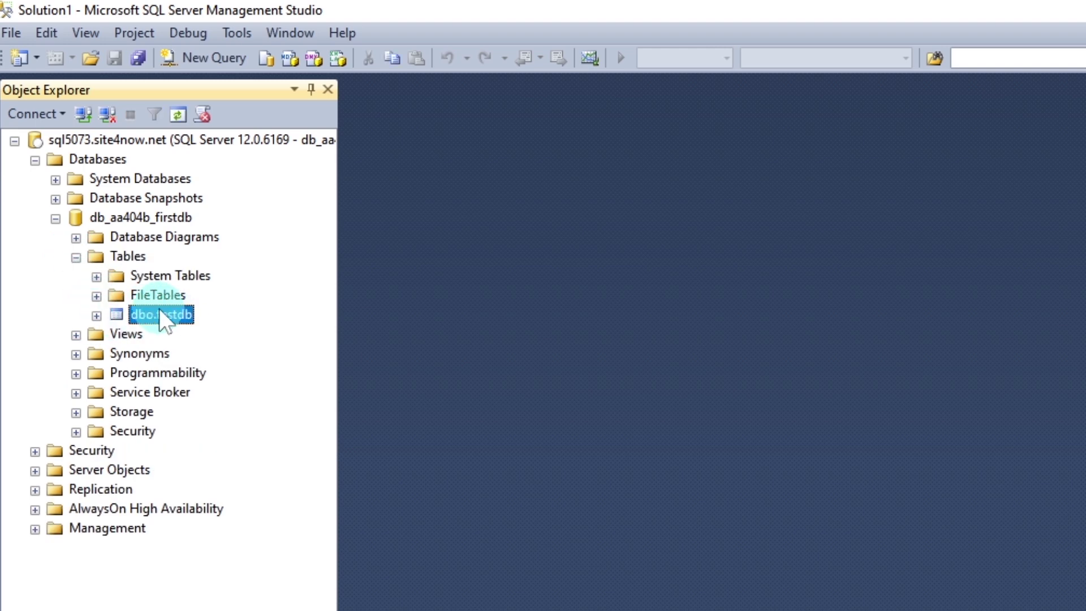
- Run Select Top 1000 Rows on dbo.testdb
right_click(159, 308)
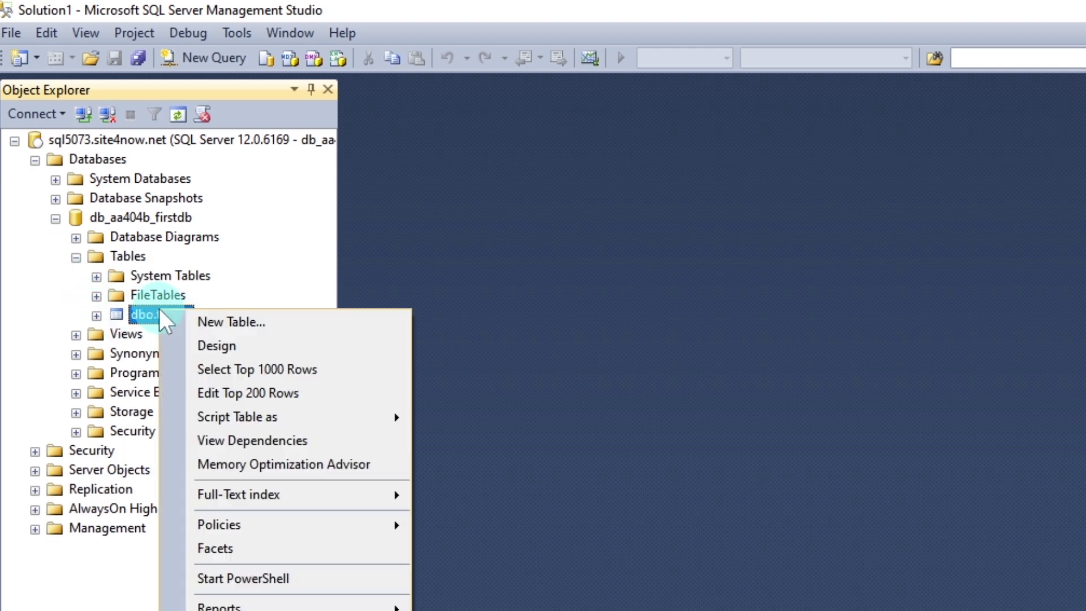
click(304, 372)
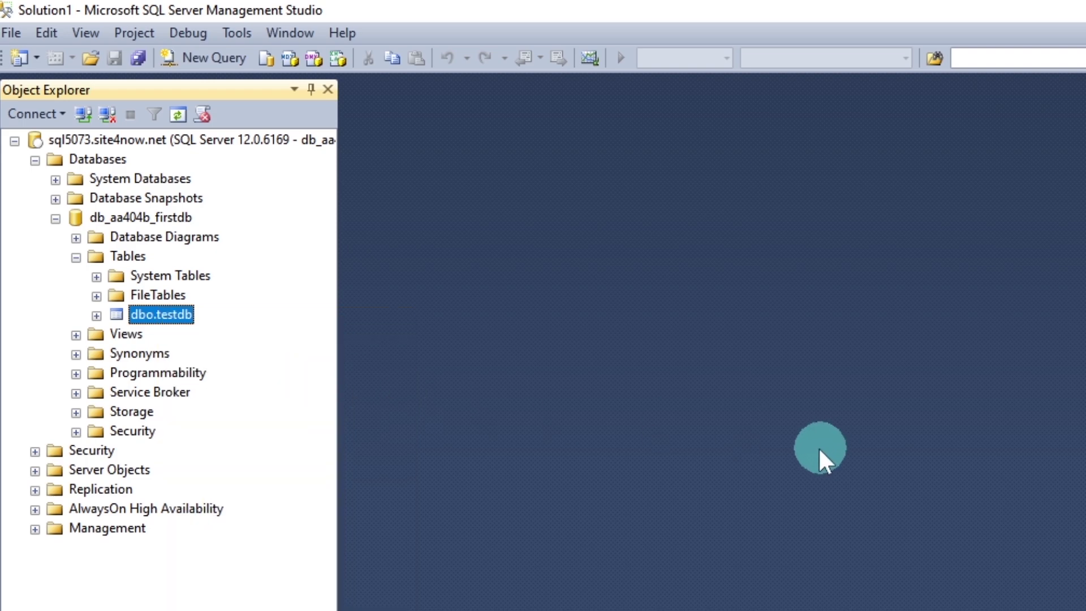